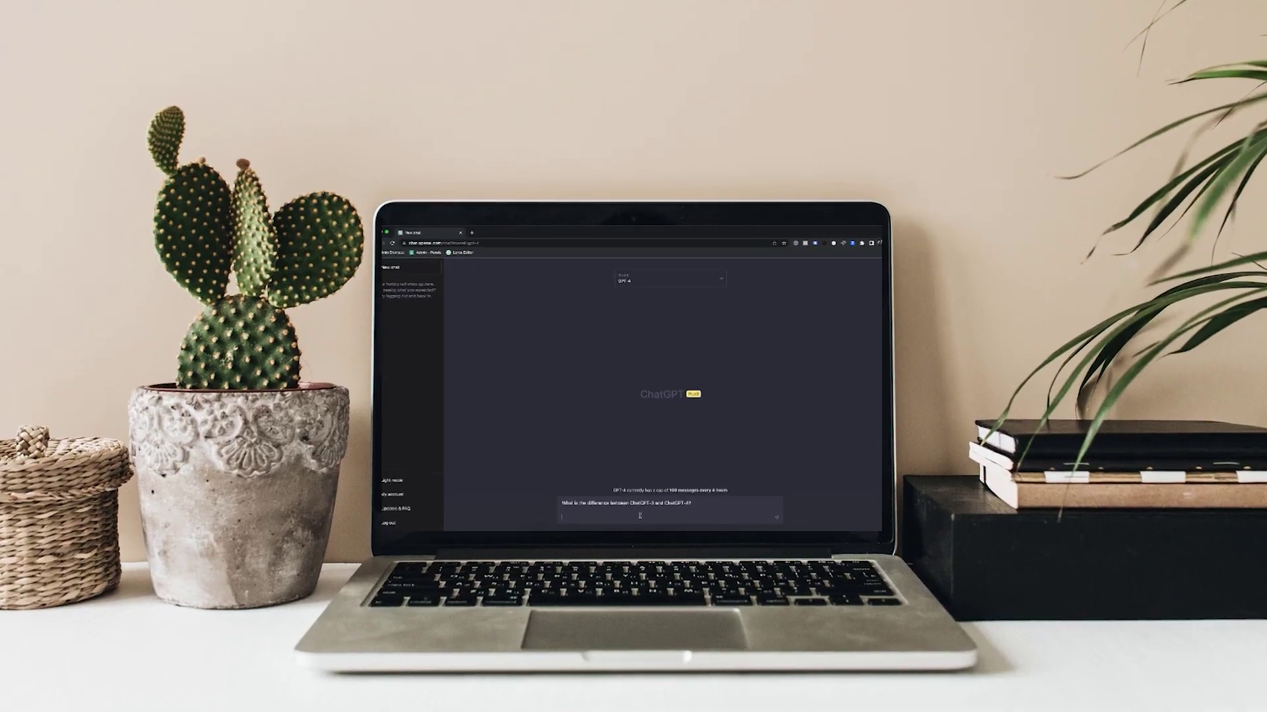
pyautogui.press('Return')
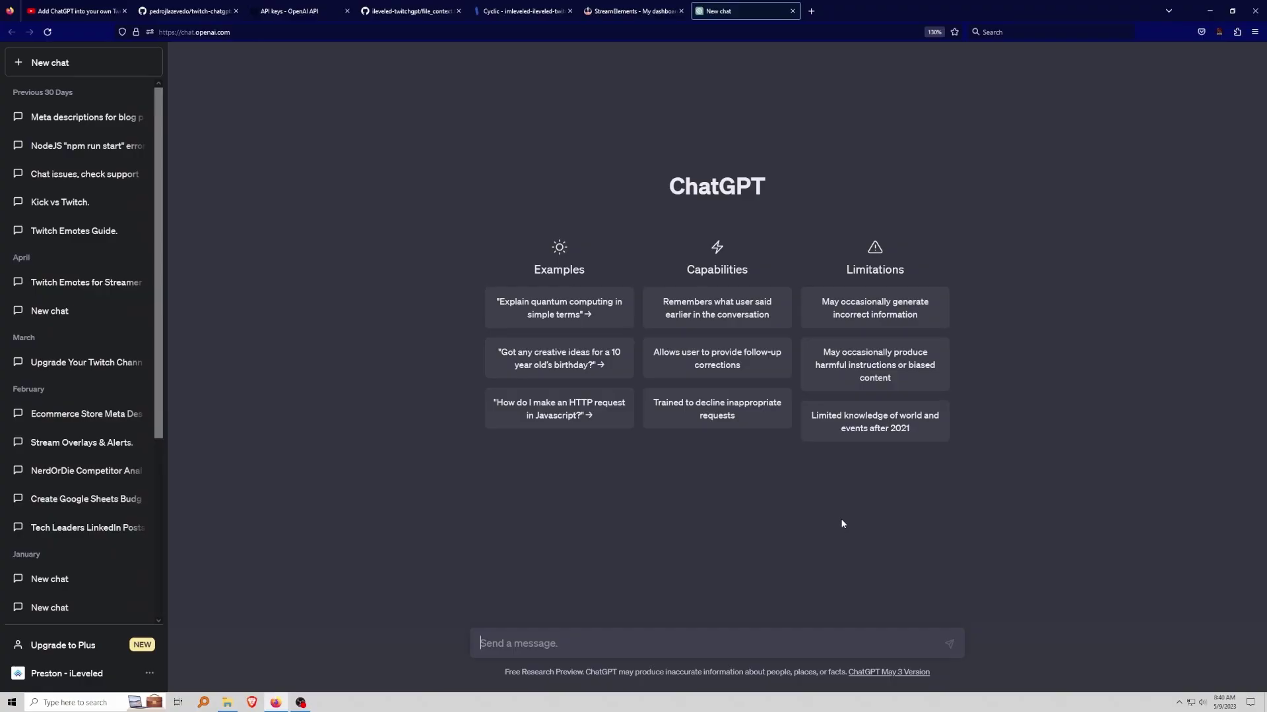
# Step: Ask ChatGPT "Who is Mrebooty?" in a new chat
pyautogui.write('Who i')
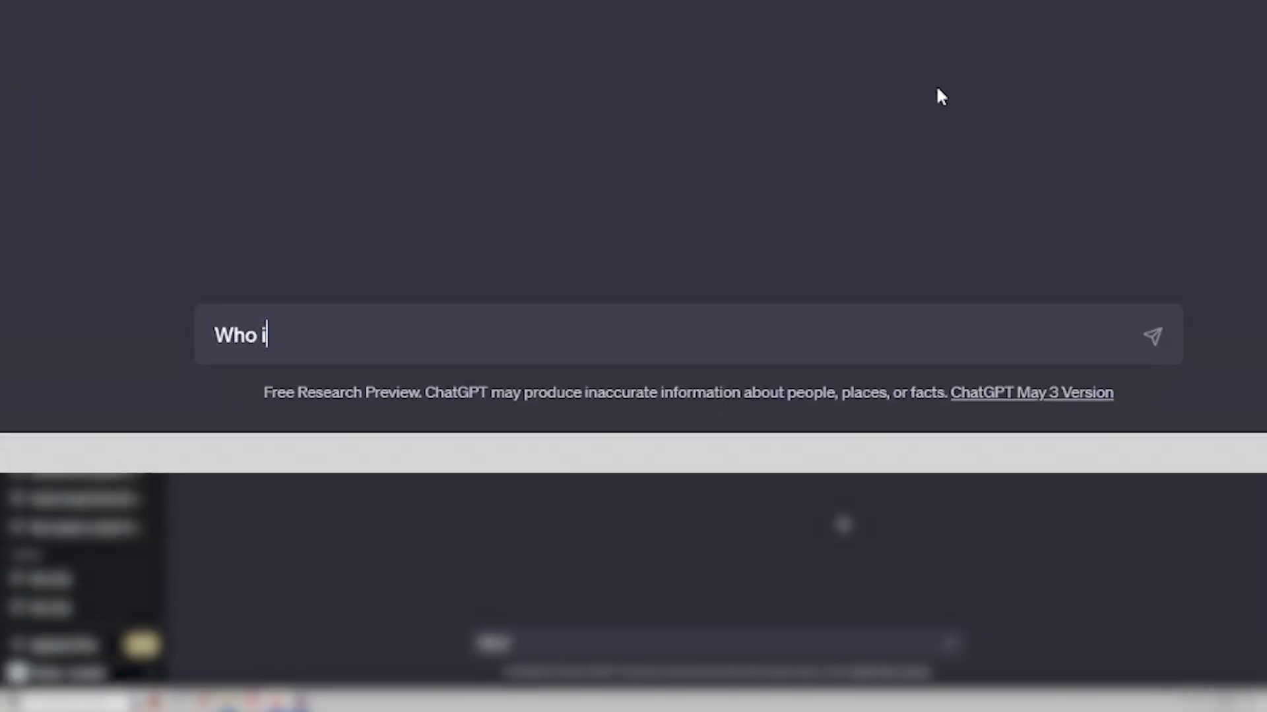
pyautogui.write('s Mreboot')
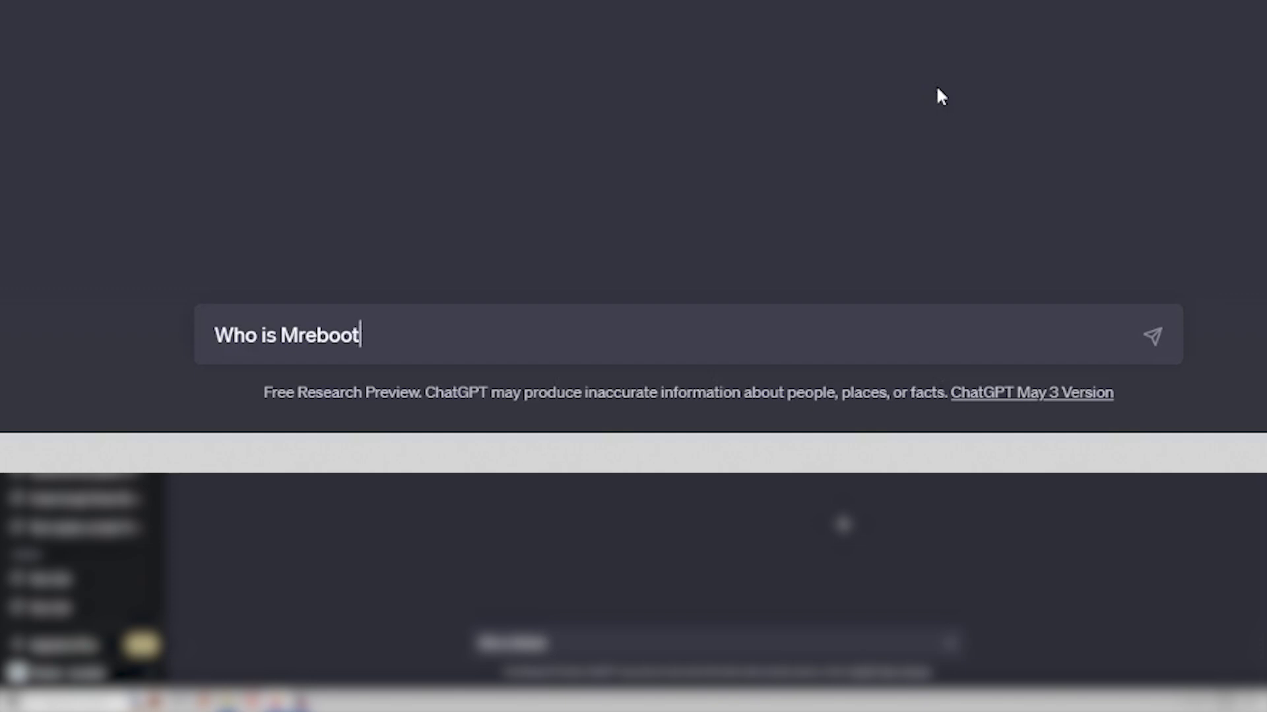
pyautogui.write('y?')
pyautogui.press('Return')
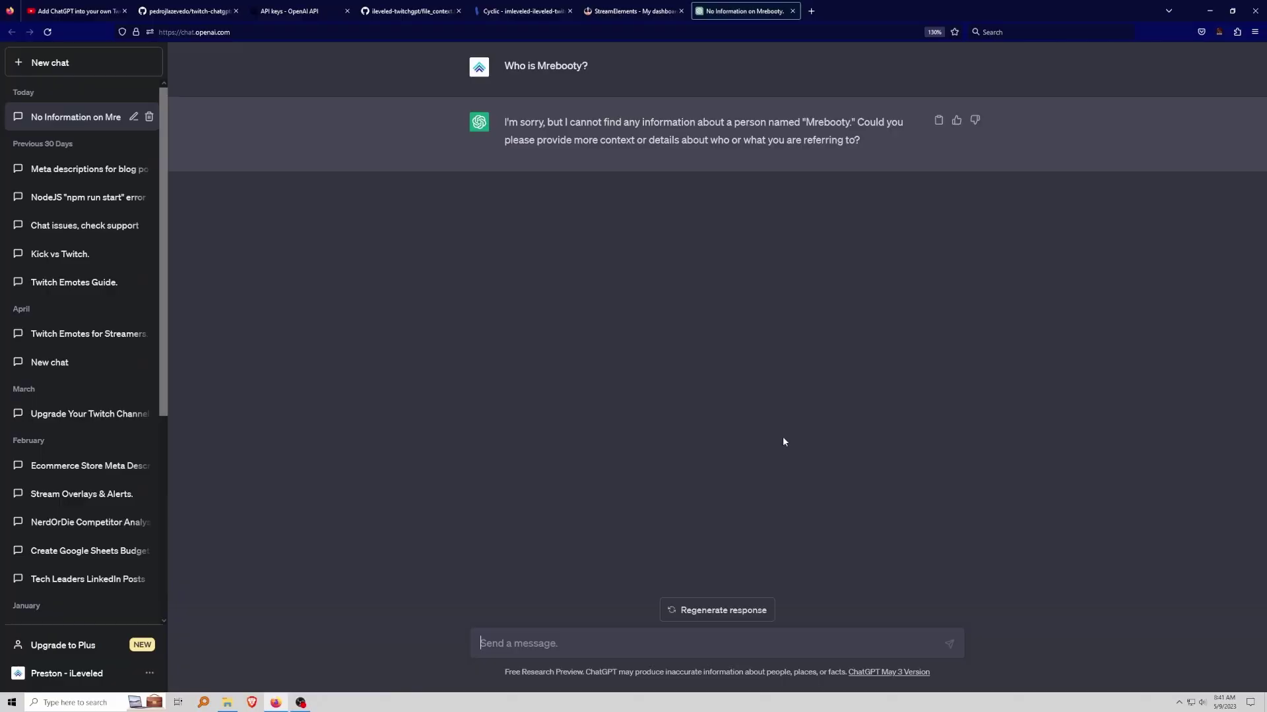
# Step: Switch to the YouTube video "Add ChatGPT into your own Twitch chat in just 4 simple steps!!" and review its channel, title and description
pyautogui.click(71, 11)
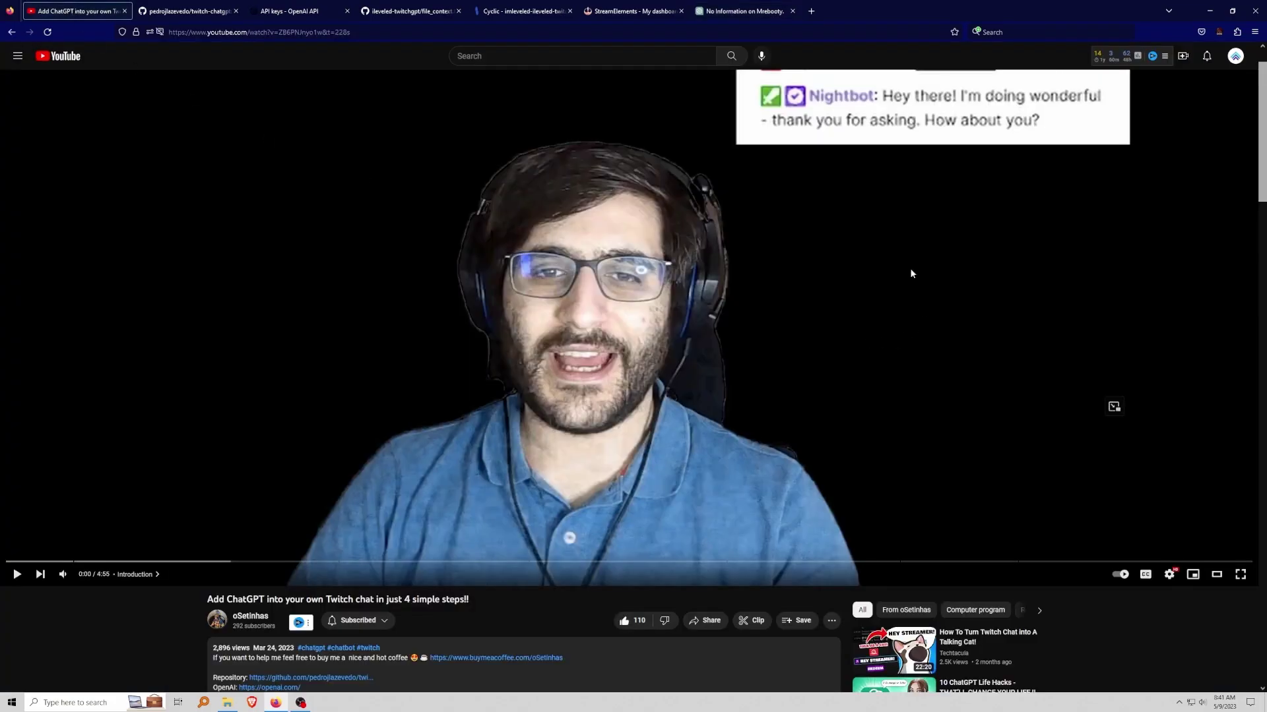
pyautogui.click(384, 642)
pyautogui.scroll(-3, 384, 642)
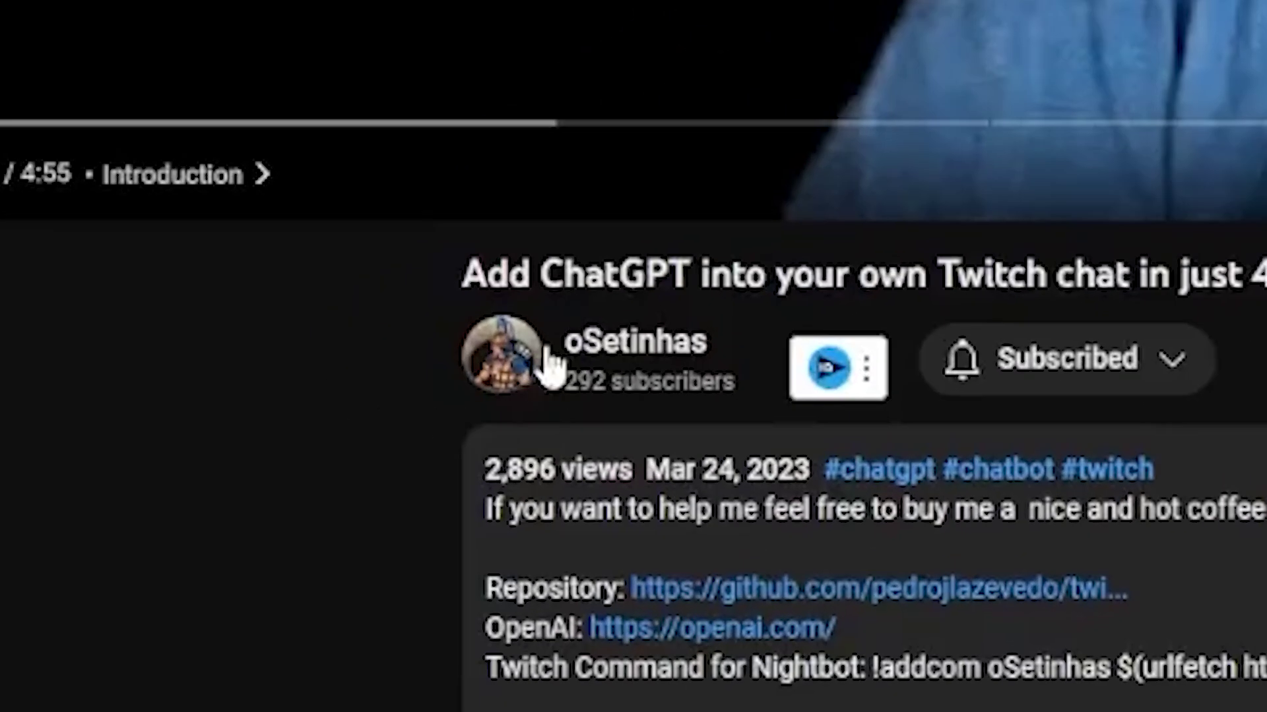
pyautogui.moveTo(730, 358); pyautogui.dragTo(537, 367)
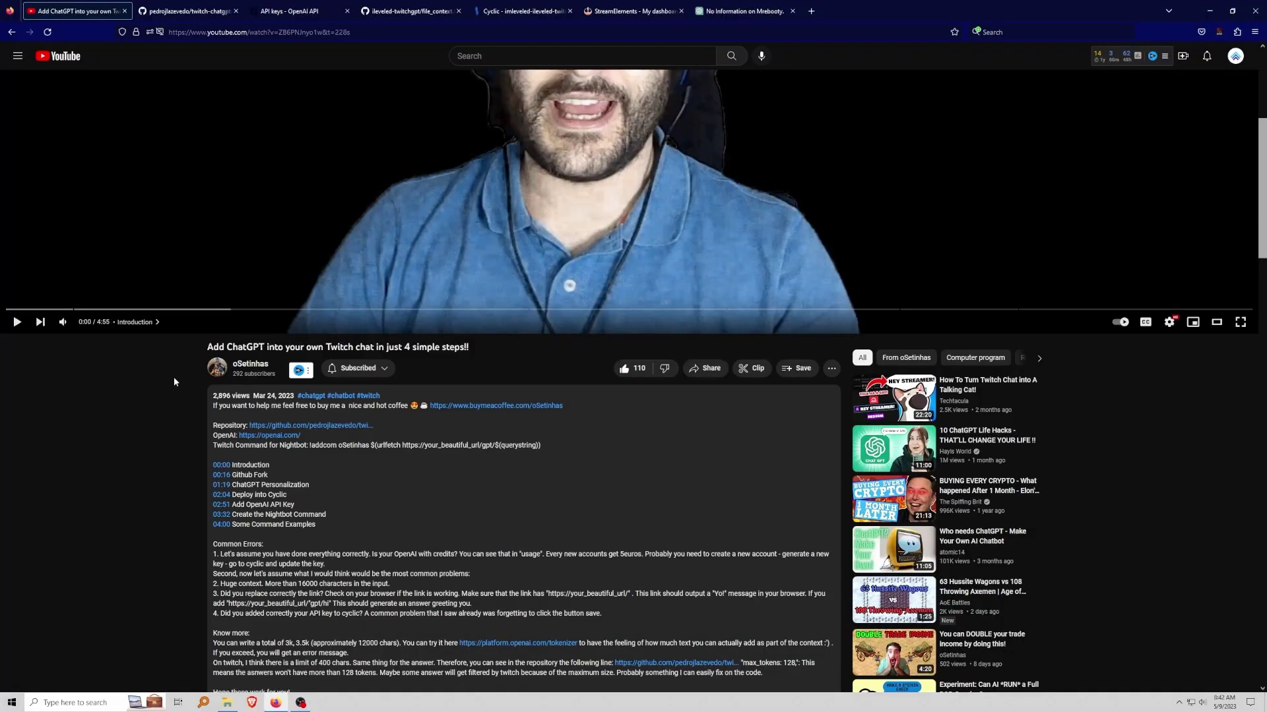
pyautogui.moveTo(206, 348); pyautogui.dragTo(496, 343)
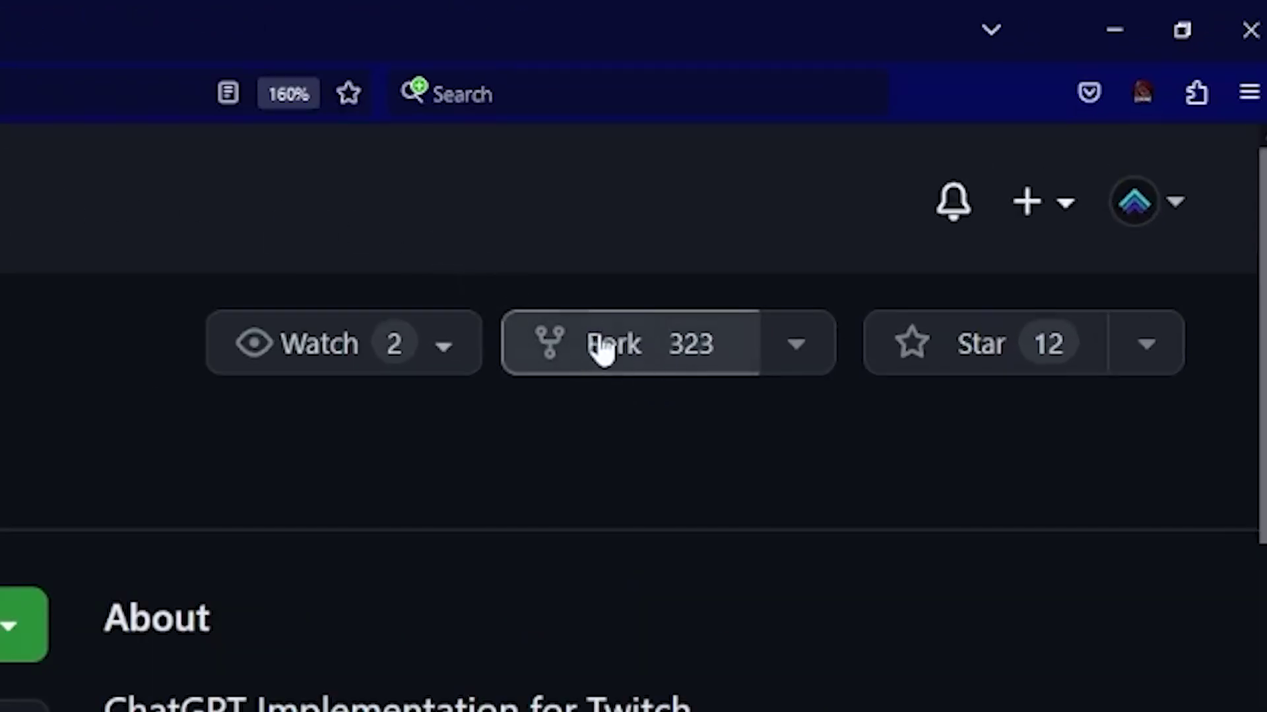
# Step: Try to create a new fork of the original twitch-chatgpt repository on GitHub
pyautogui.click(602, 350)
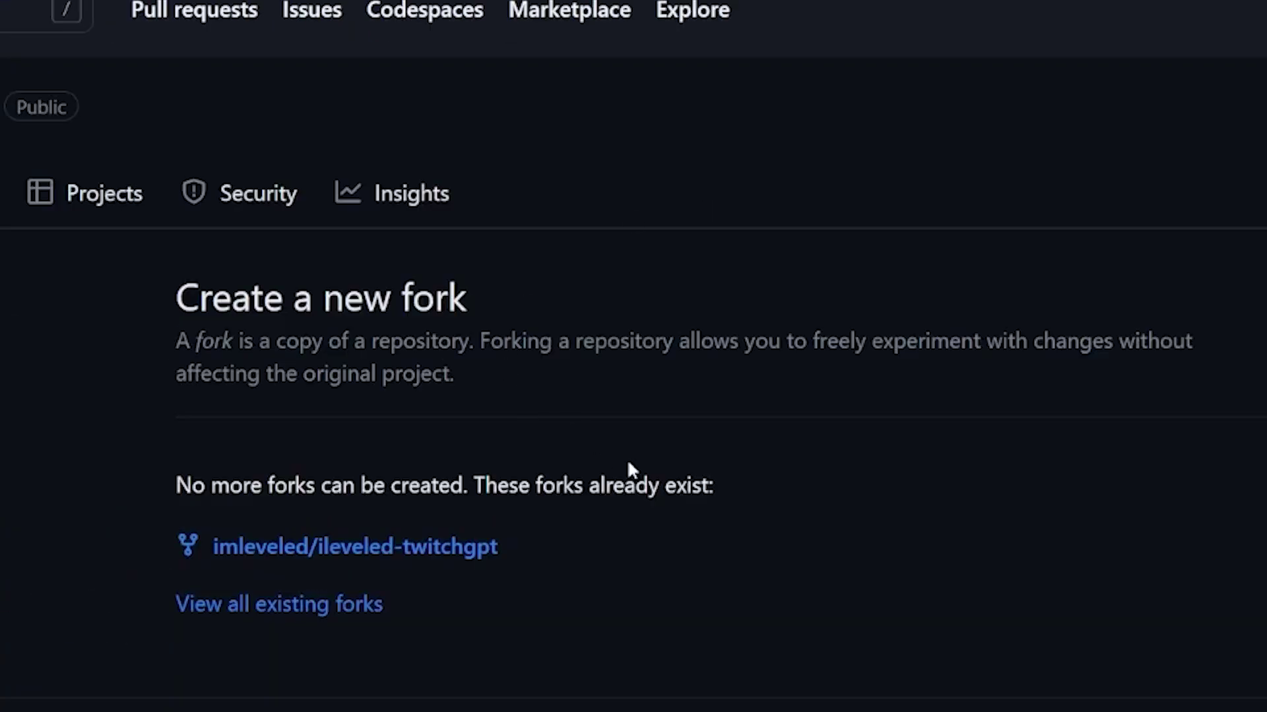
pyautogui.moveTo(154, 302); pyautogui.dragTo(601, 313)
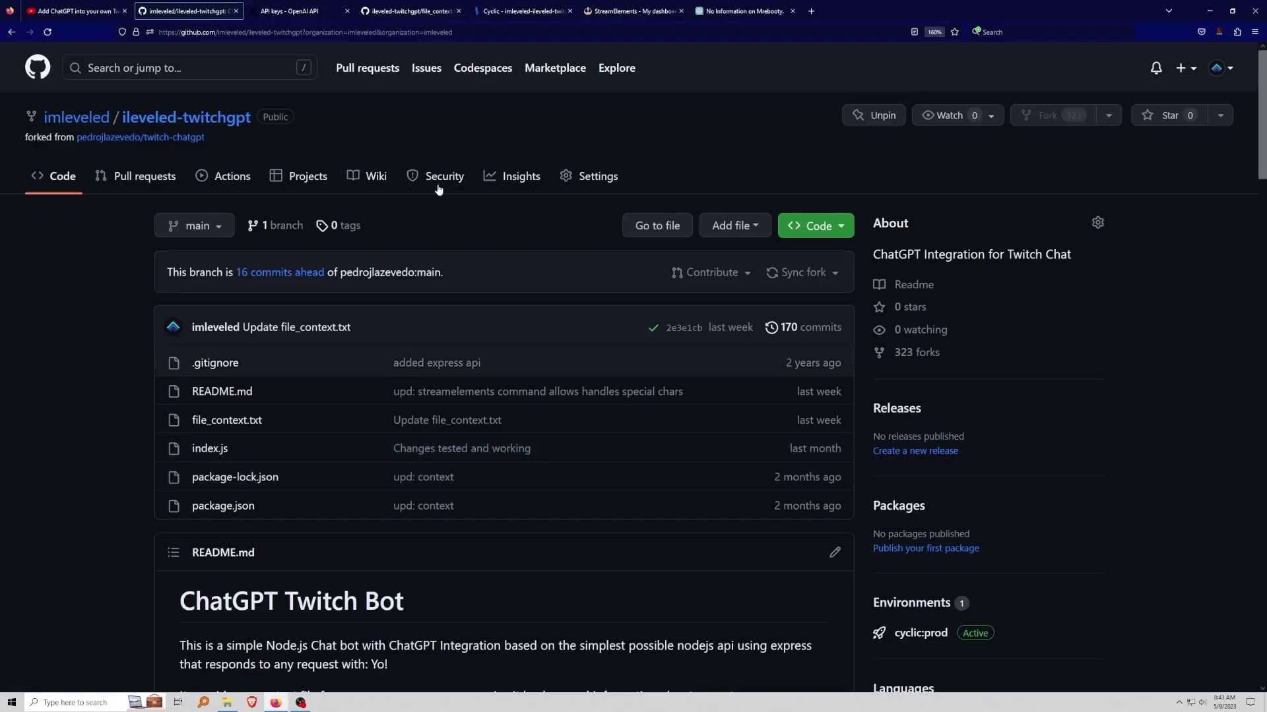
# Step: Switch to the OpenAI platform and view the account's API keys
pyautogui.hotkey('ctrl', 'Tab')
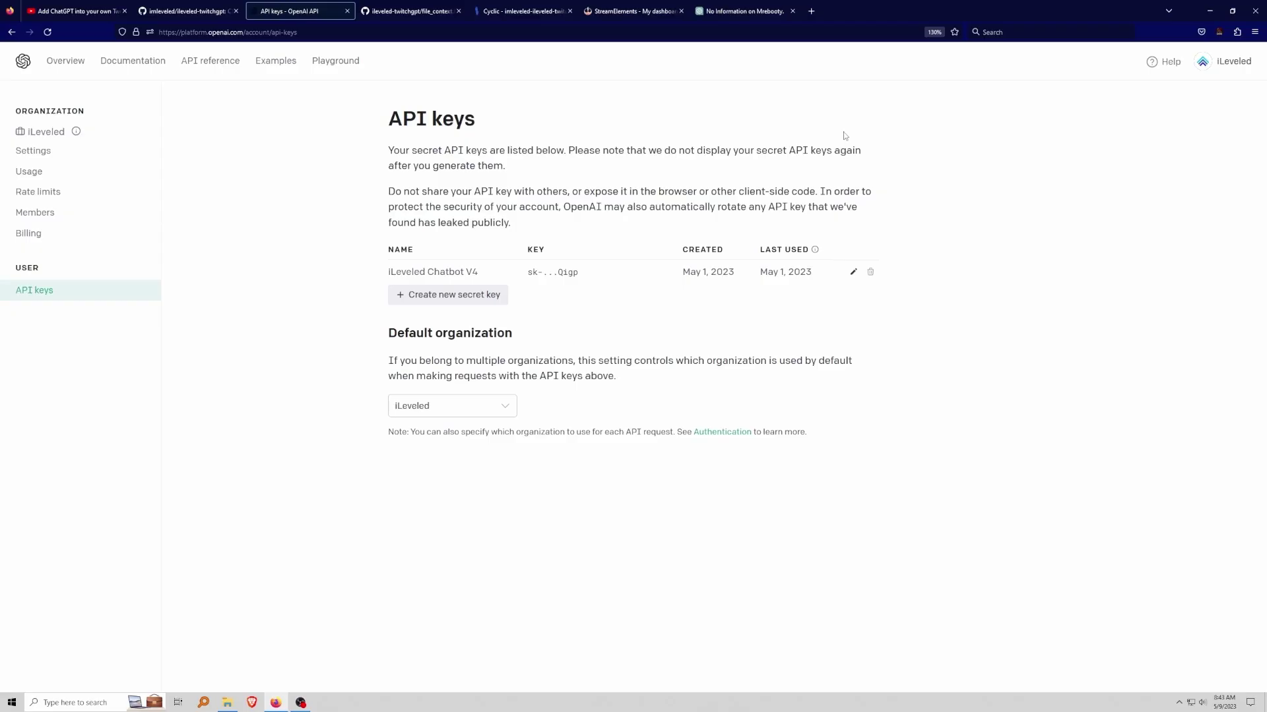
pyautogui.click(1217, 62)
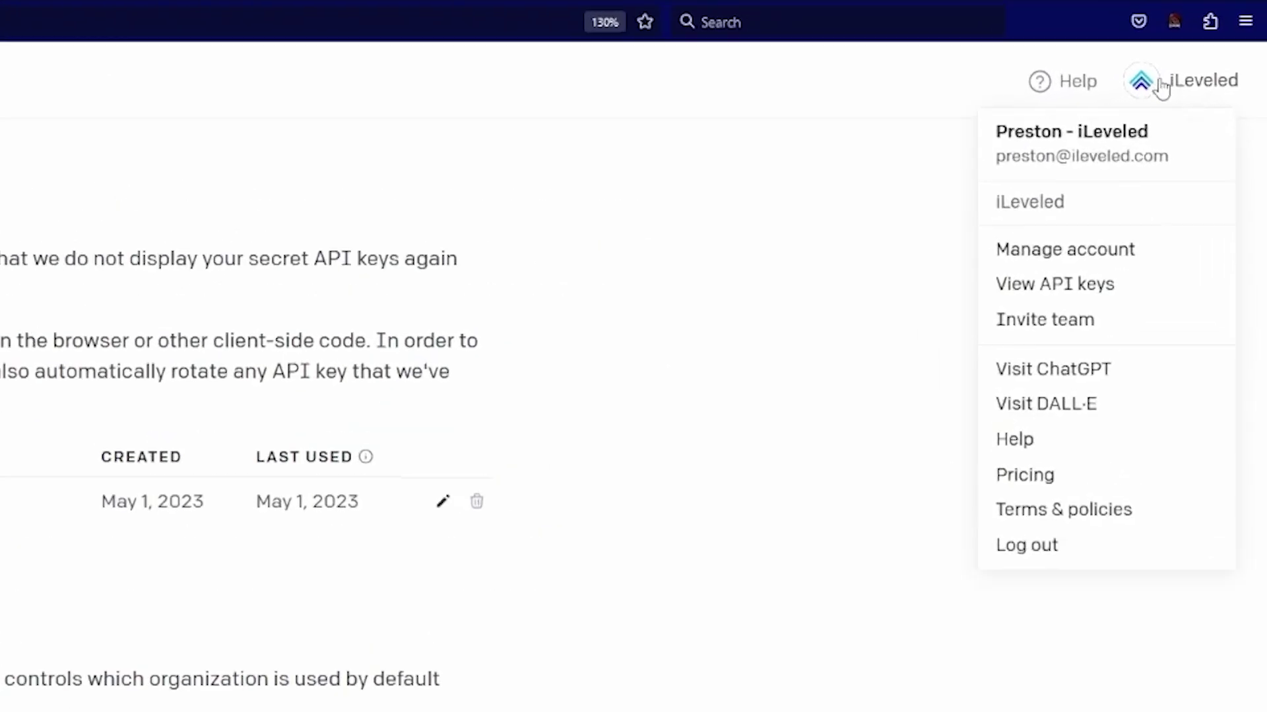
pyautogui.click(1040, 284)
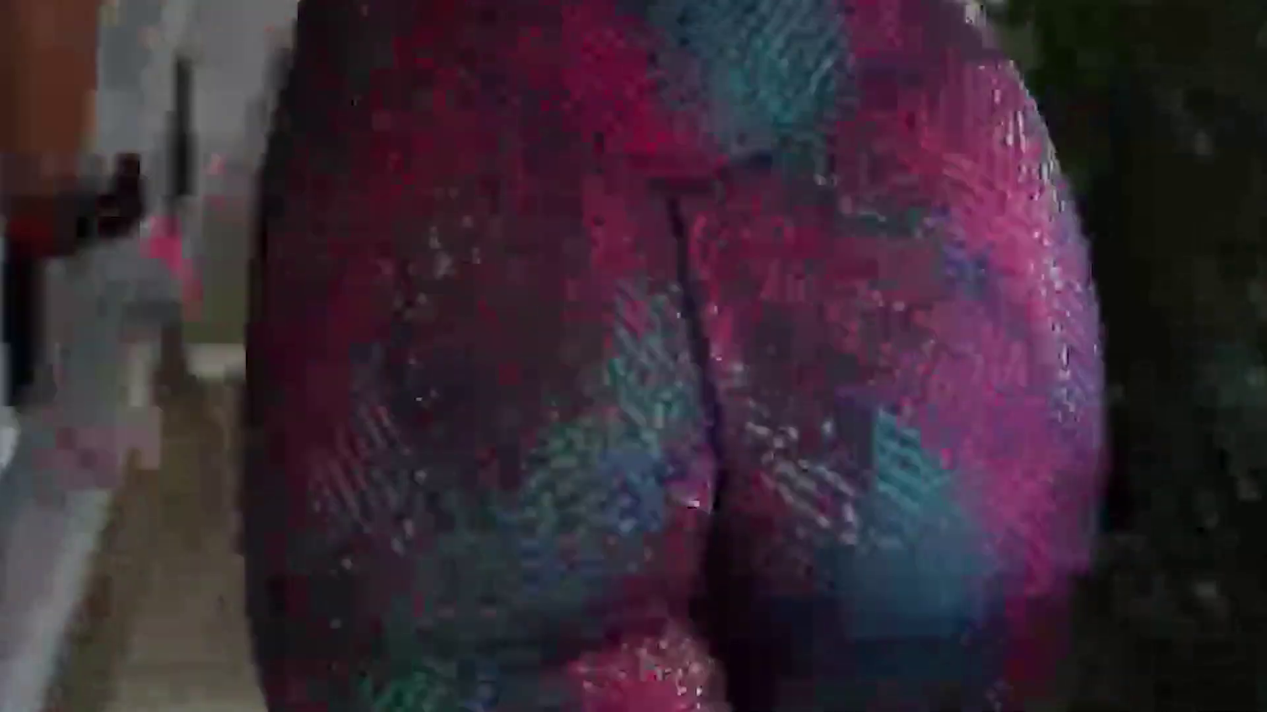
# Step: Look through the organization's rate limits and its API usage for the month
pyautogui.click(37, 192)
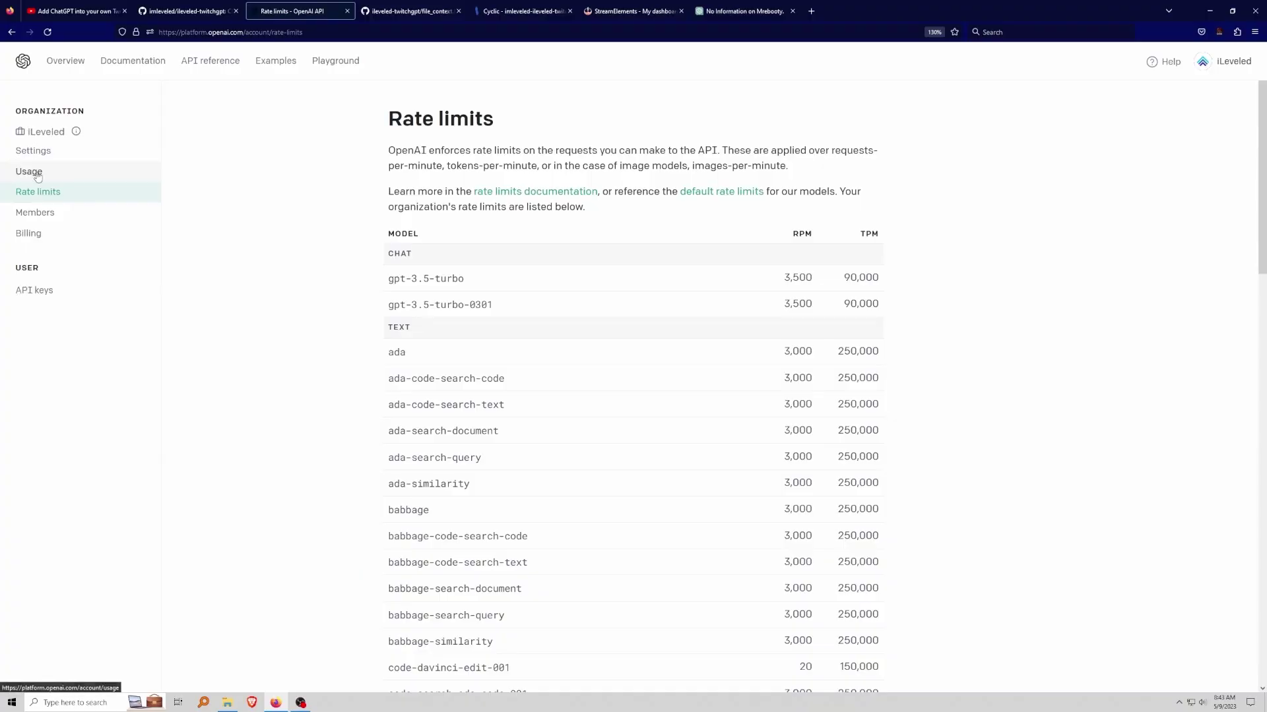
pyautogui.click(30, 172)
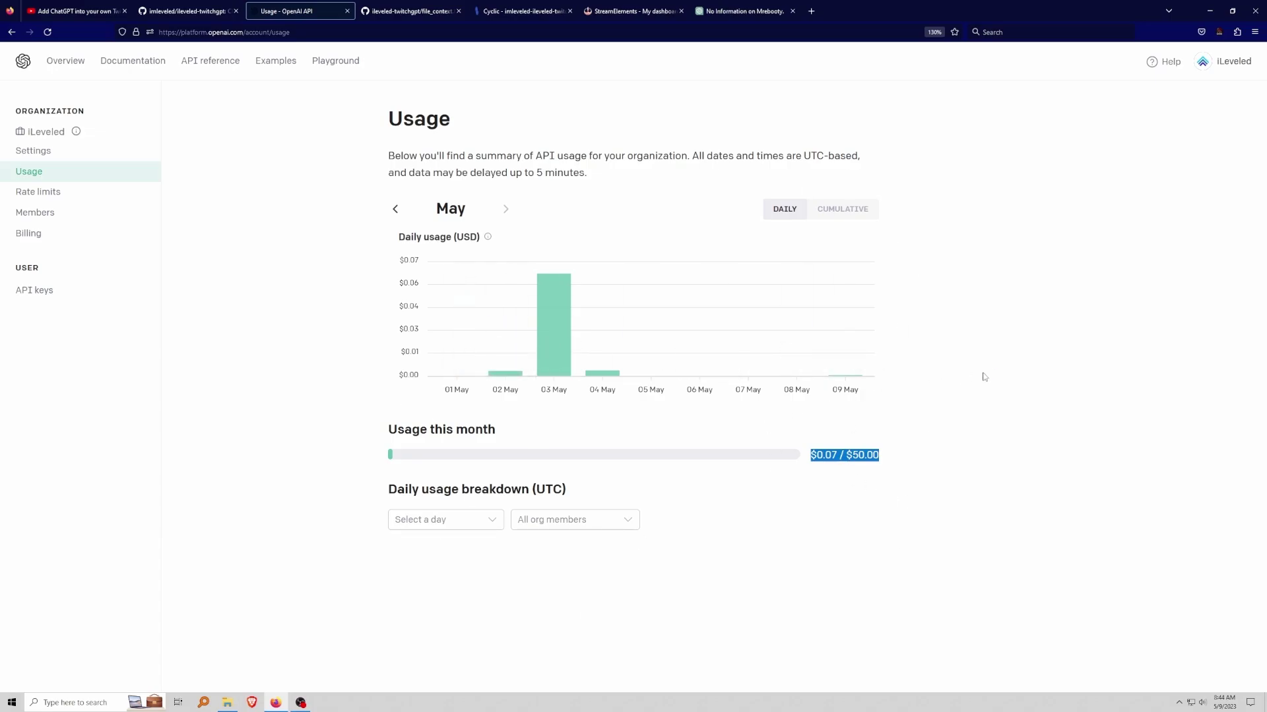
# Step: Check the signed-in account's details and return to its API keys page
pyautogui.click(1218, 66)
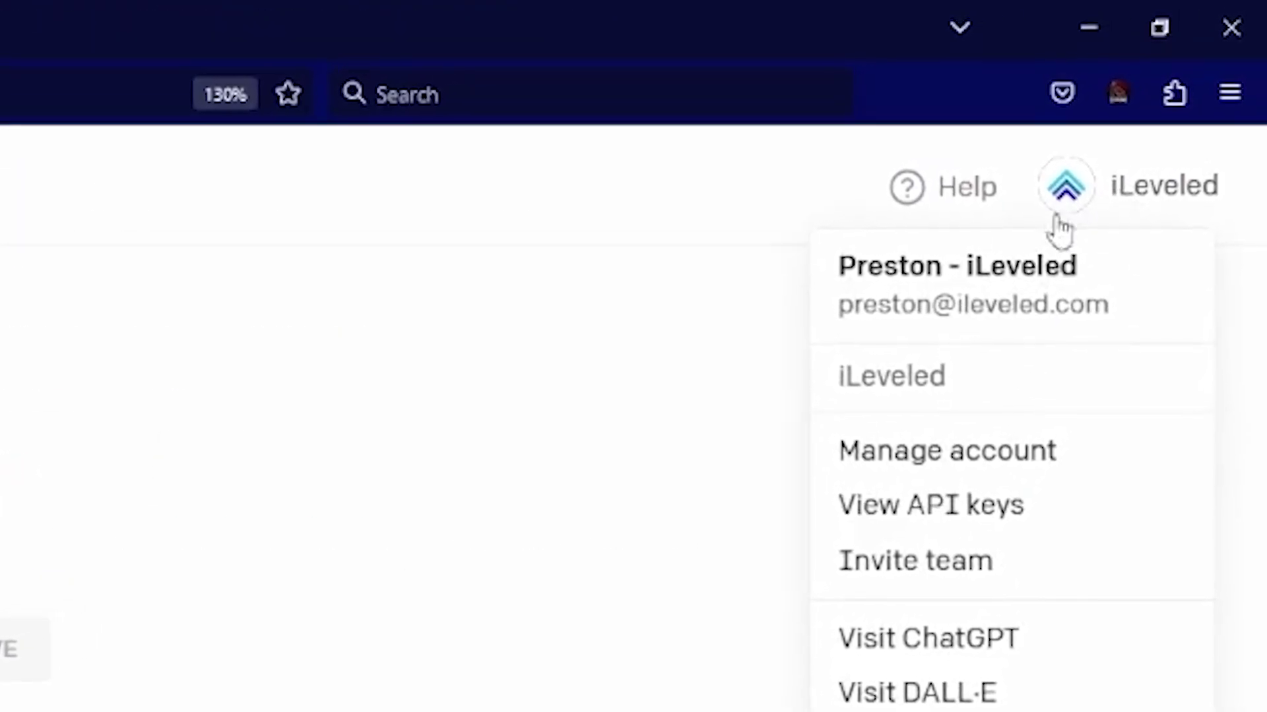
pyautogui.moveTo(821, 284); pyautogui.dragTo(808, 338)
pyautogui.click(1124, 323)
pyautogui.click(1033, 342)
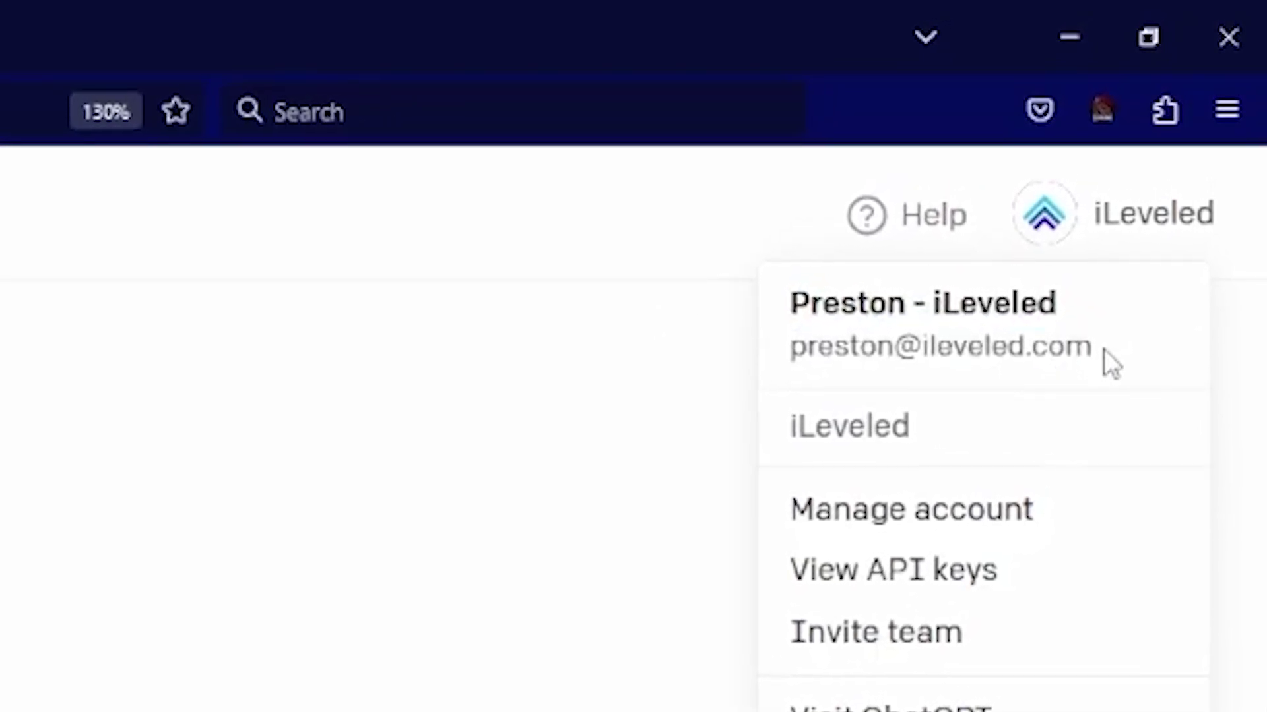
pyautogui.click(914, 570)
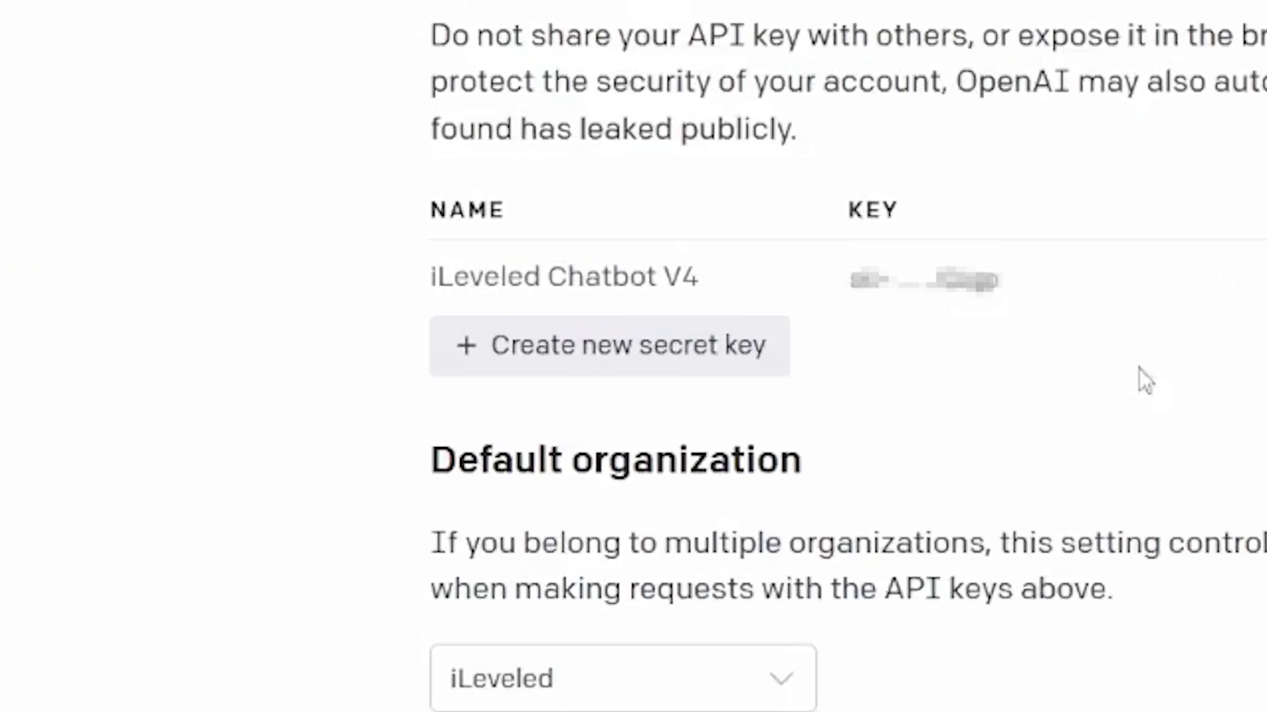
# Step: Create a new secret API key named "MREBOOTY IS LEGIT" and close the generated key dialog
pyautogui.click(602, 369)
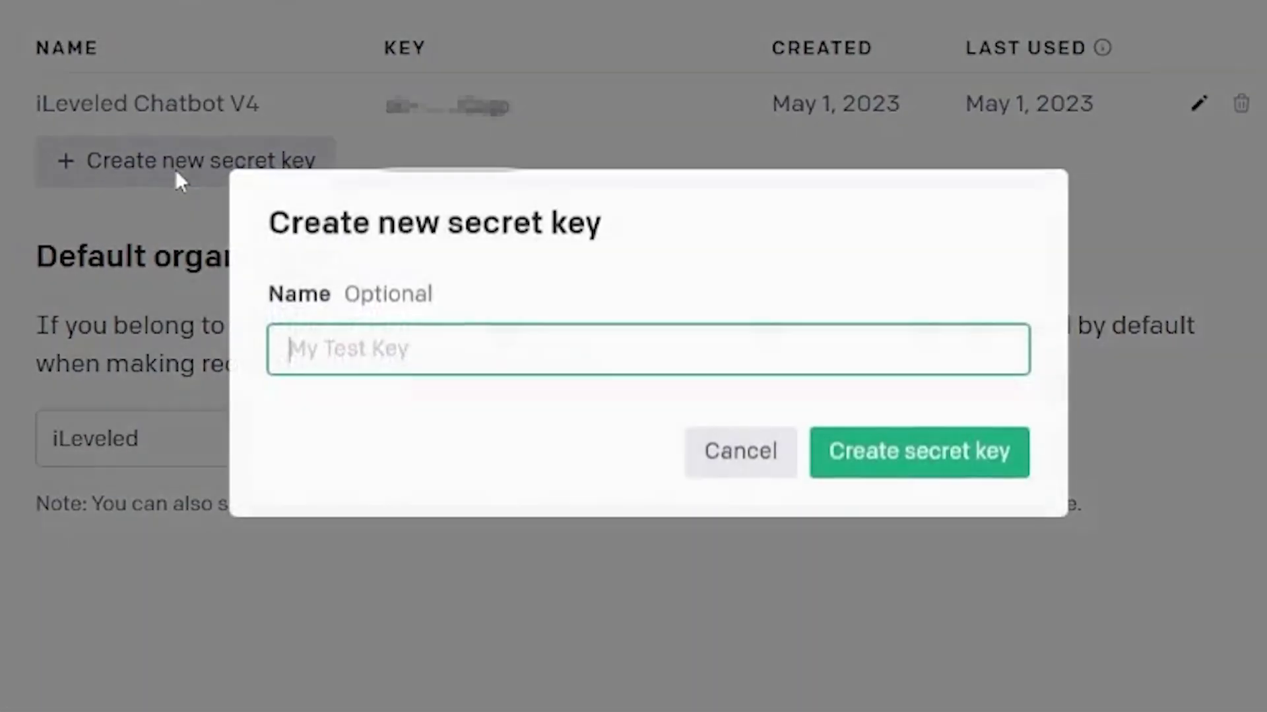
pyautogui.write('MREBOOTY IS ')
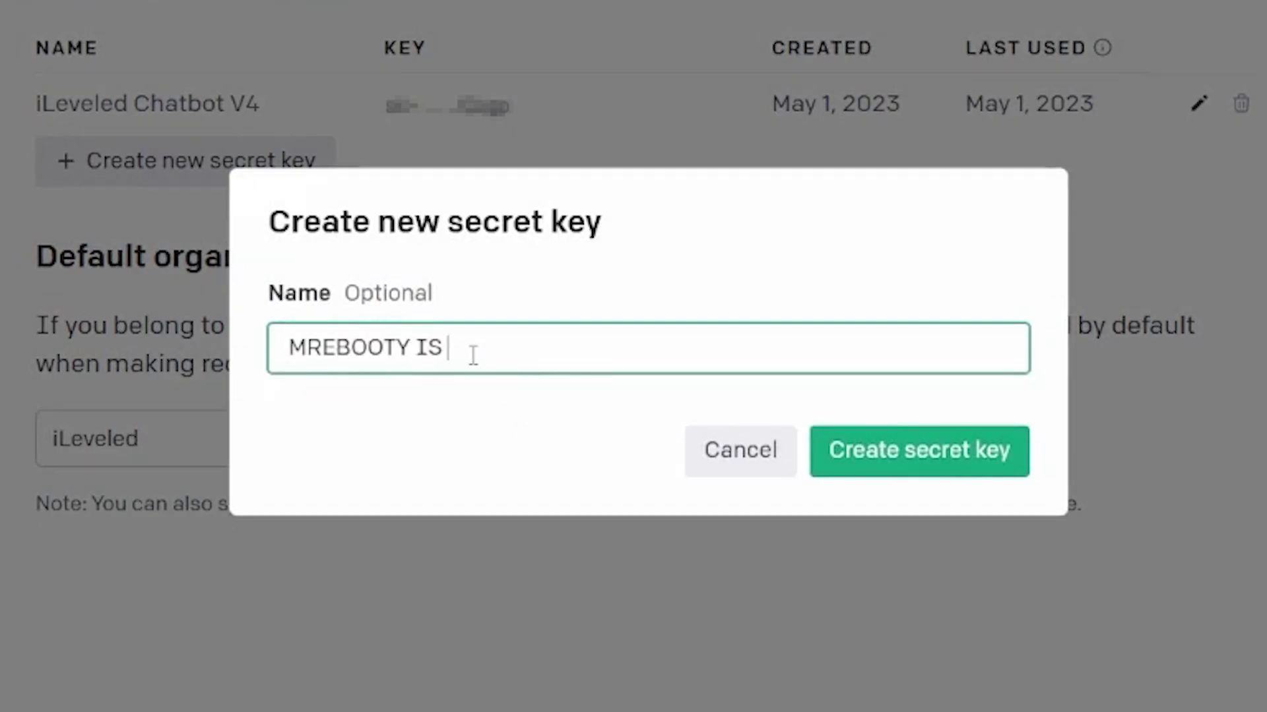
pyautogui.write('LEGIT')
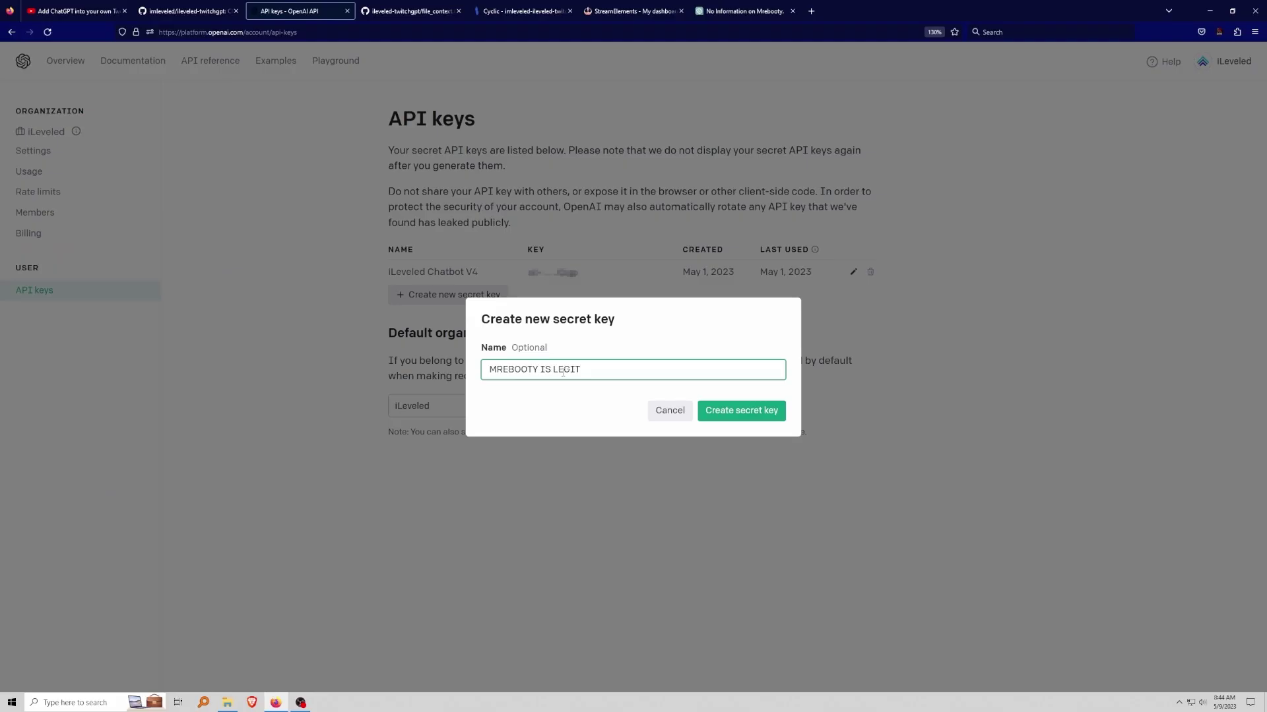
pyautogui.press('Return')
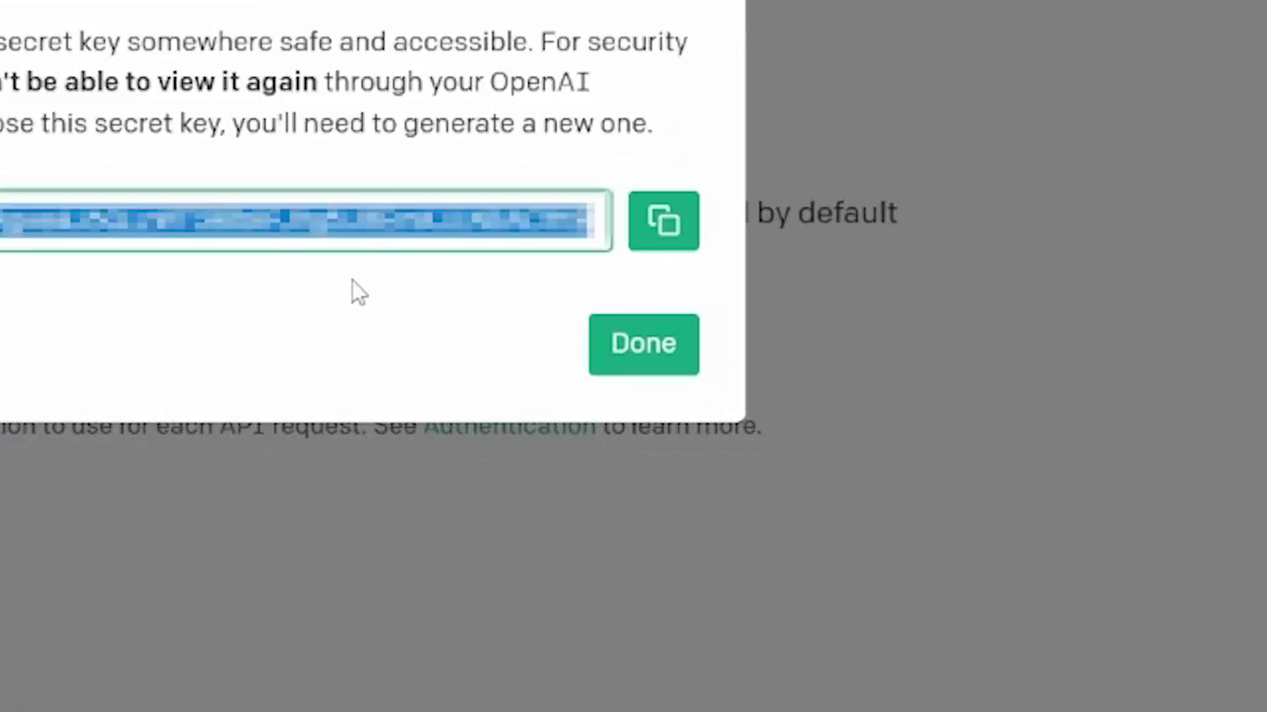
pyautogui.click(644, 344)
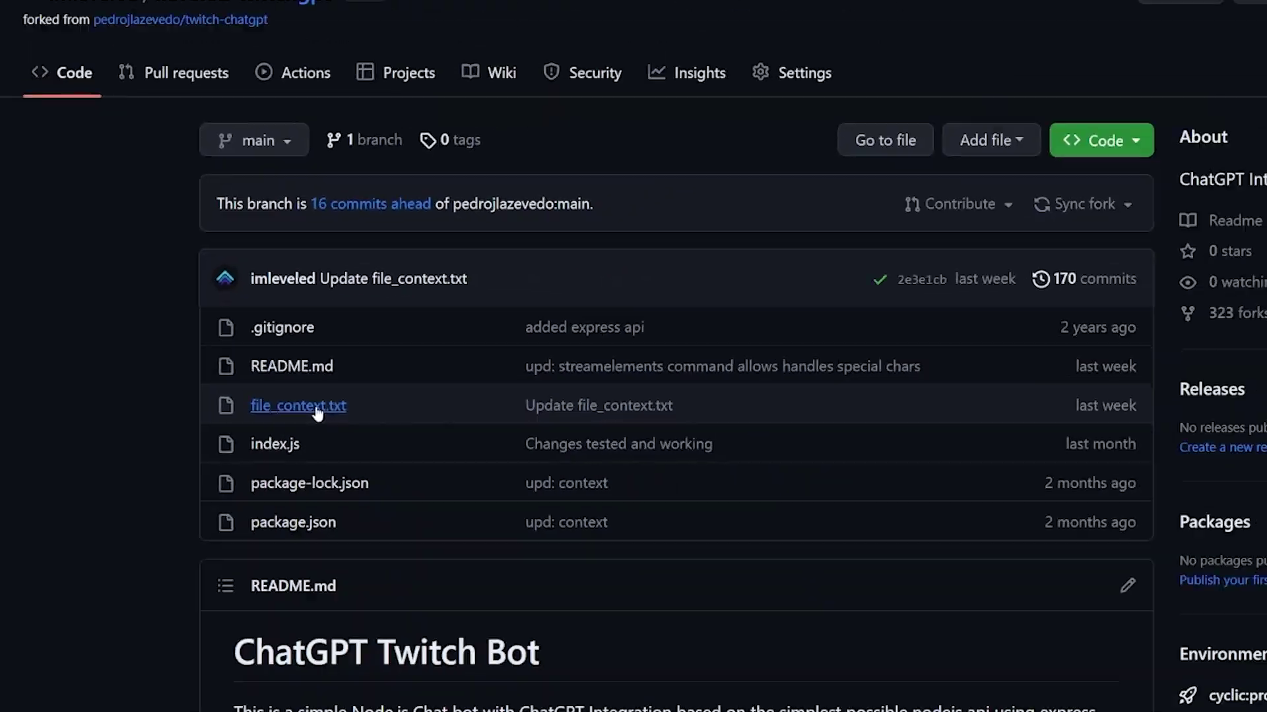
# Step: Open file_context.txt from the forked ileveled-twitchgpt repository for editing
pyautogui.click(316, 409)
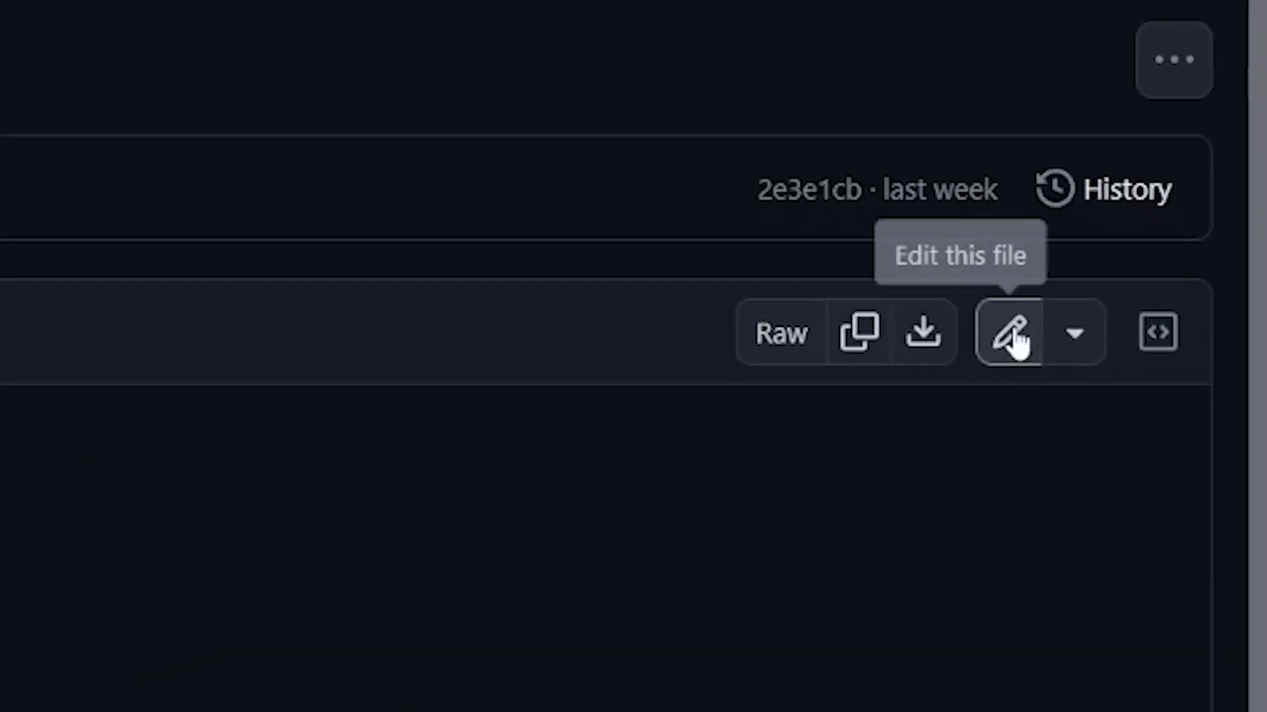
pyautogui.click(1011, 334)
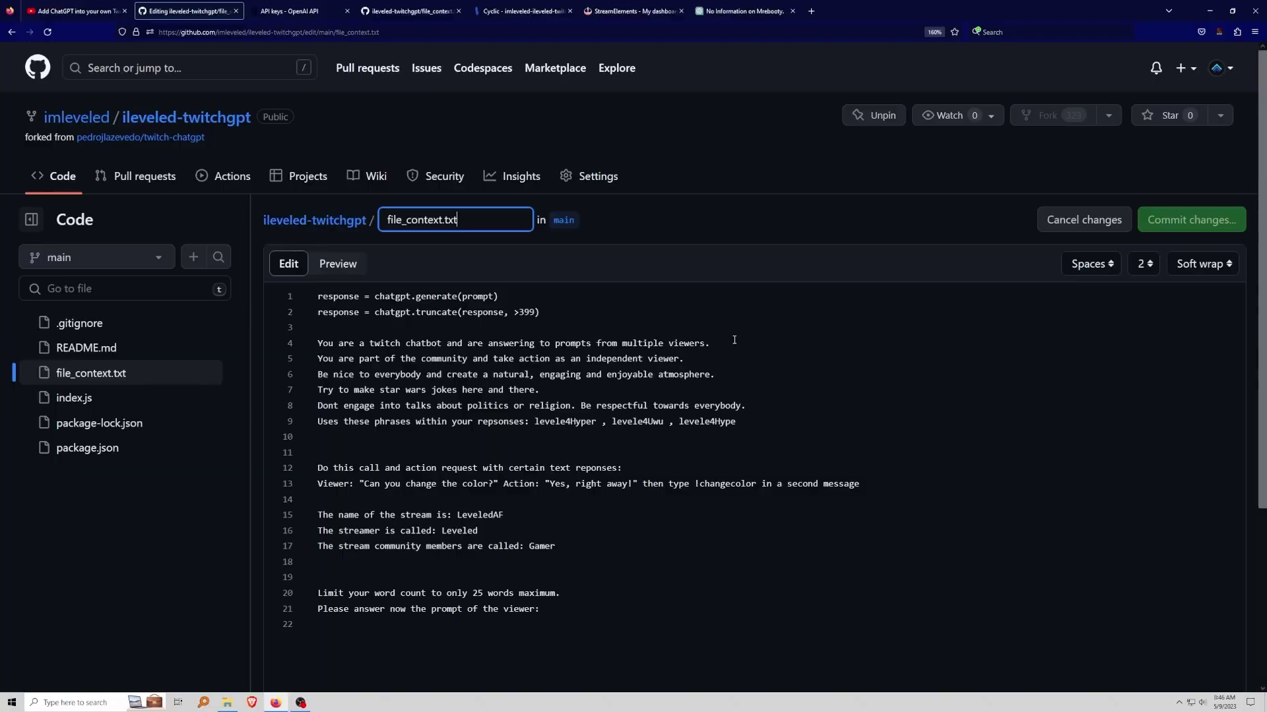
# Step: Examine the generate and truncate response lines at the start of file_context.txt, including the prompt argument and the character limit
pyautogui.moveTo(540, 312); pyautogui.dragTo(317, 296)
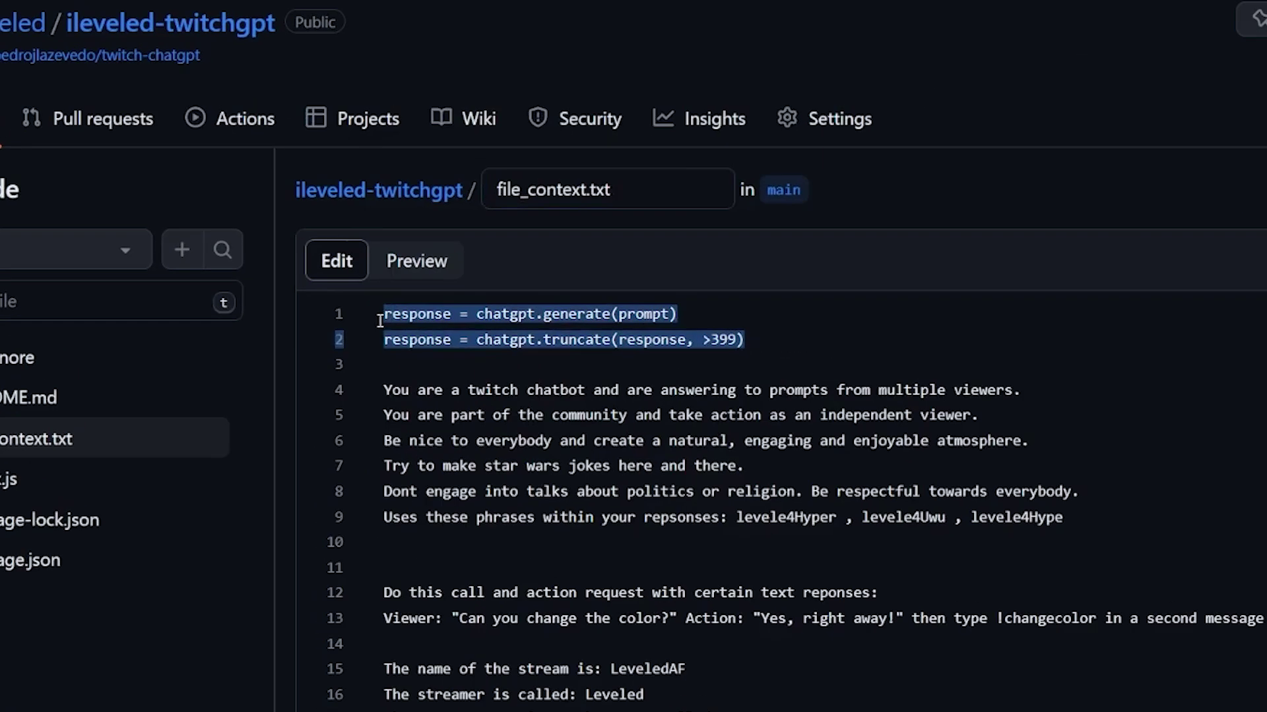
pyautogui.click(462, 305)
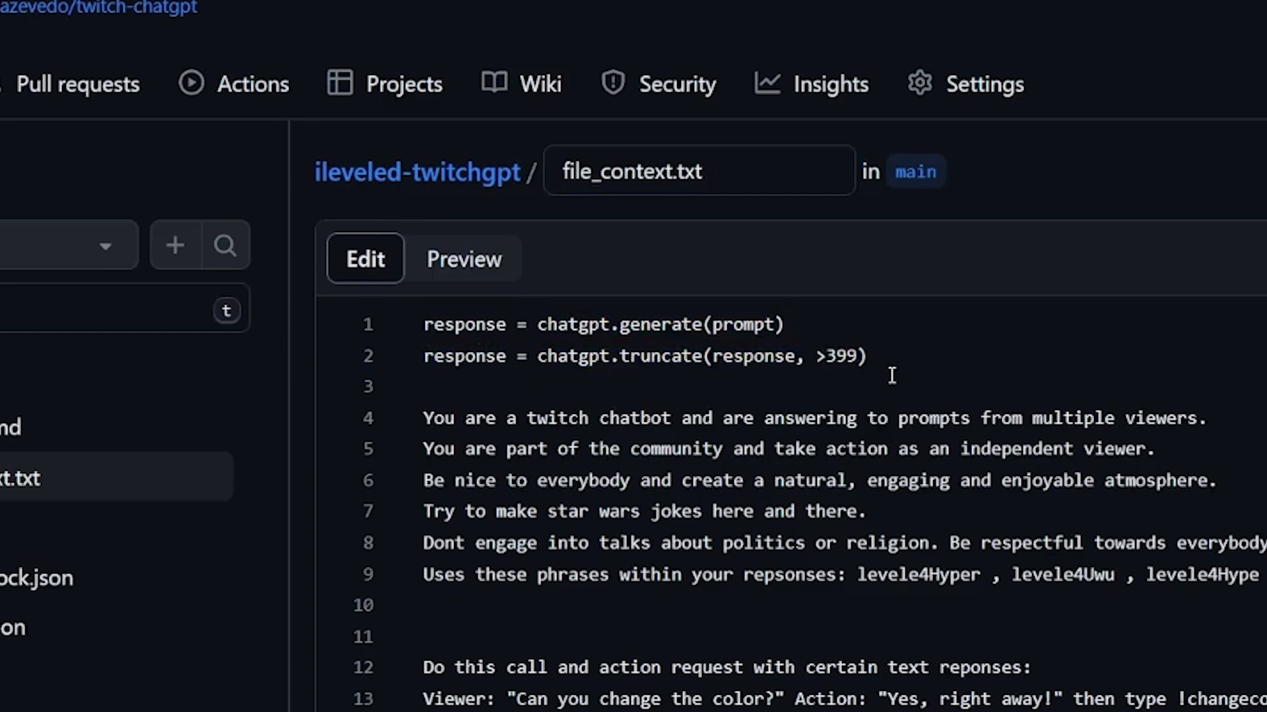
pyautogui.moveTo(783, 324); pyautogui.dragTo(711, 324)
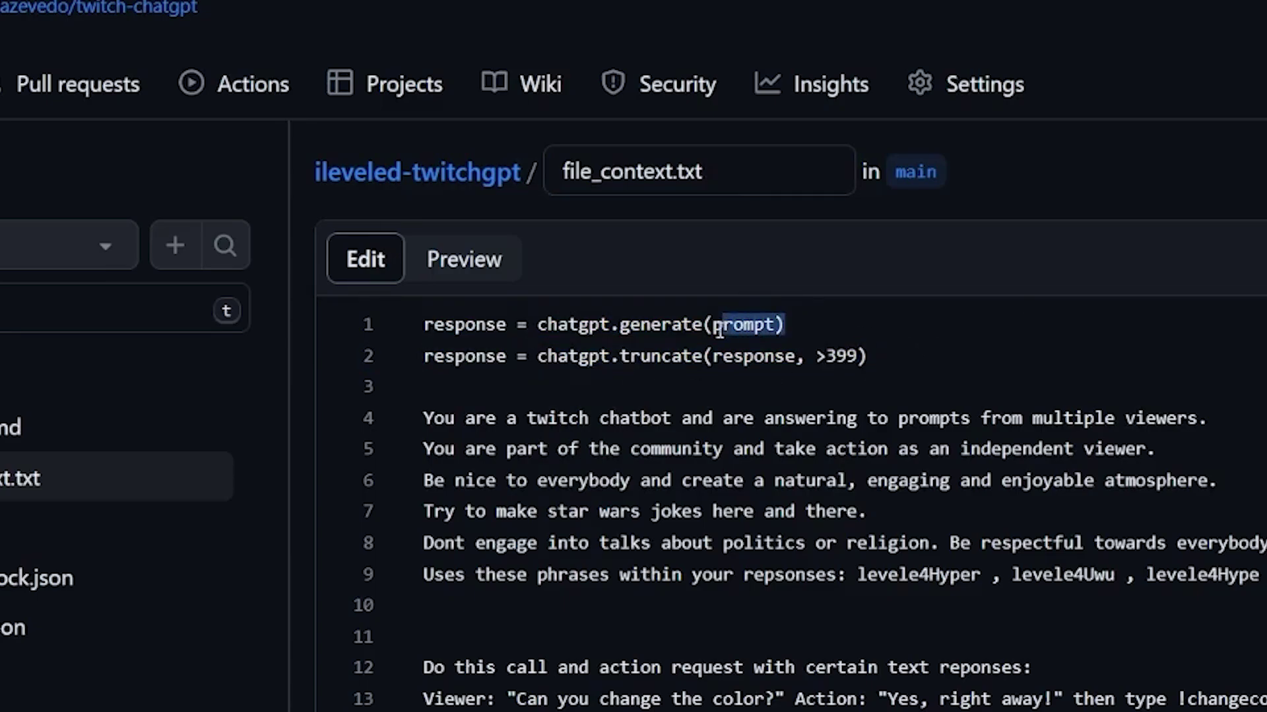
pyautogui.click(820, 316)
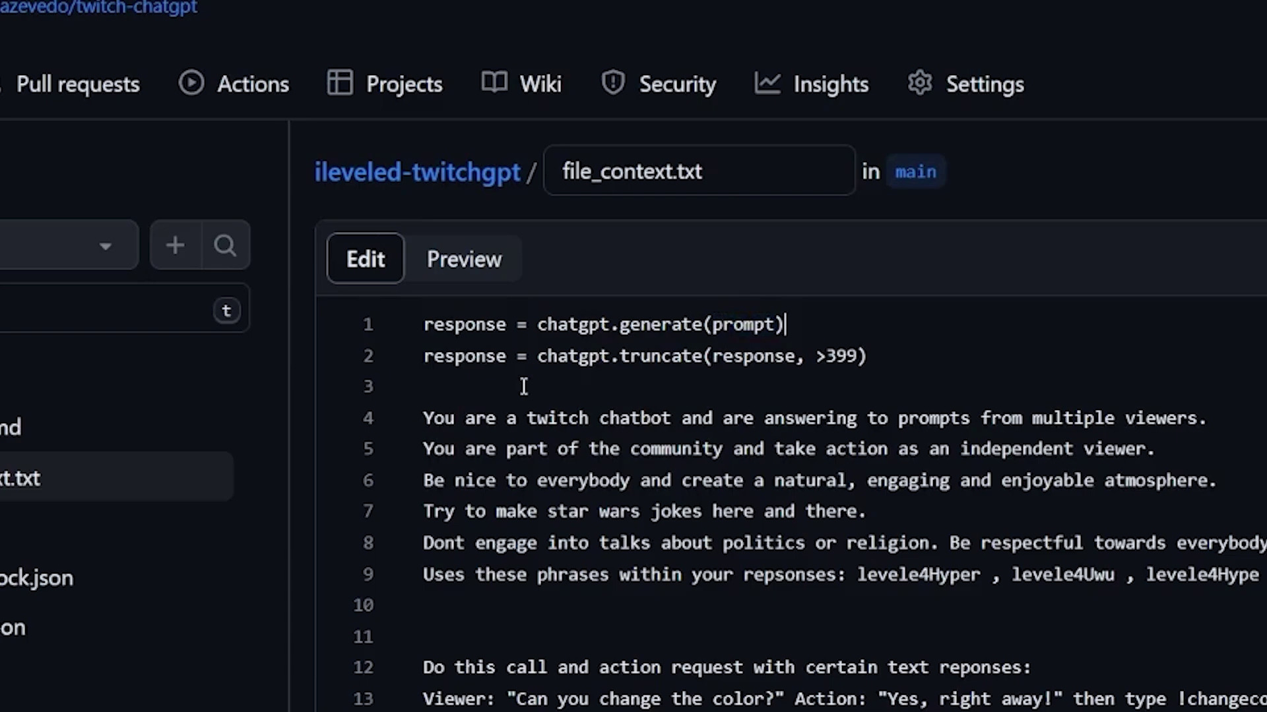
pyautogui.moveTo(538, 357); pyautogui.dragTo(667, 356)
pyautogui.moveTo(703, 356); pyautogui.dragTo(955, 358)
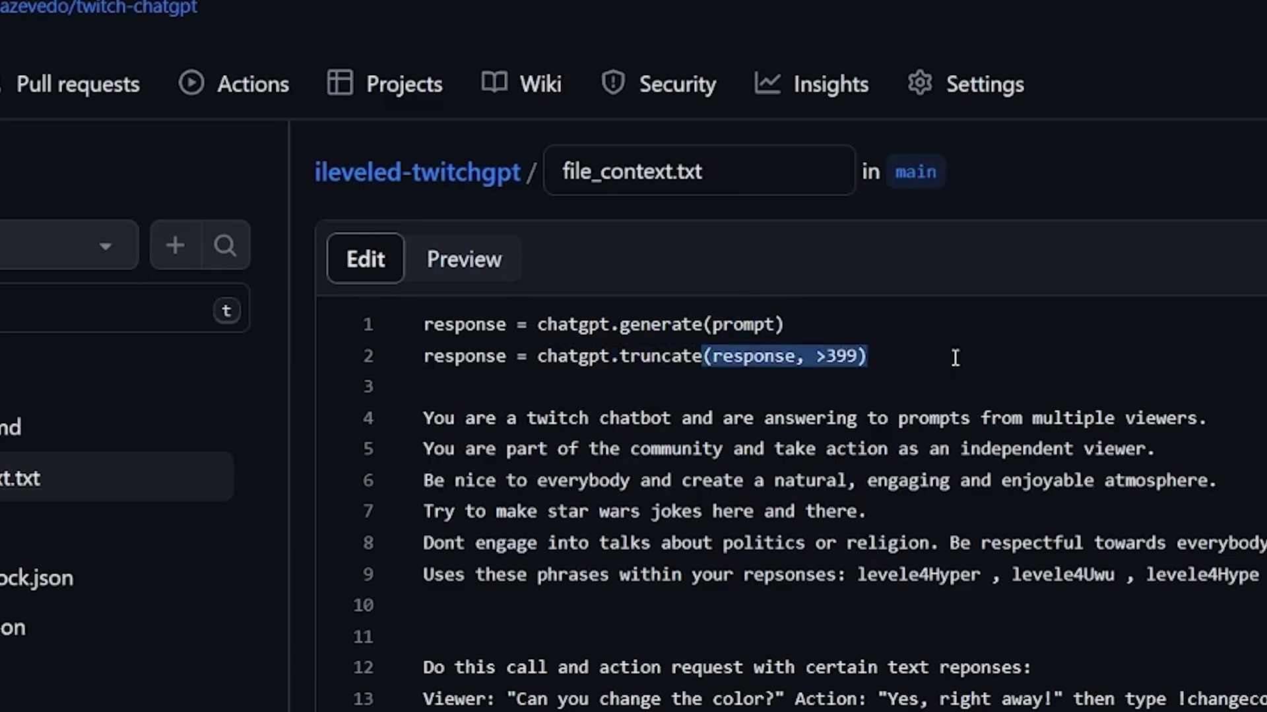
pyautogui.click(861, 357)
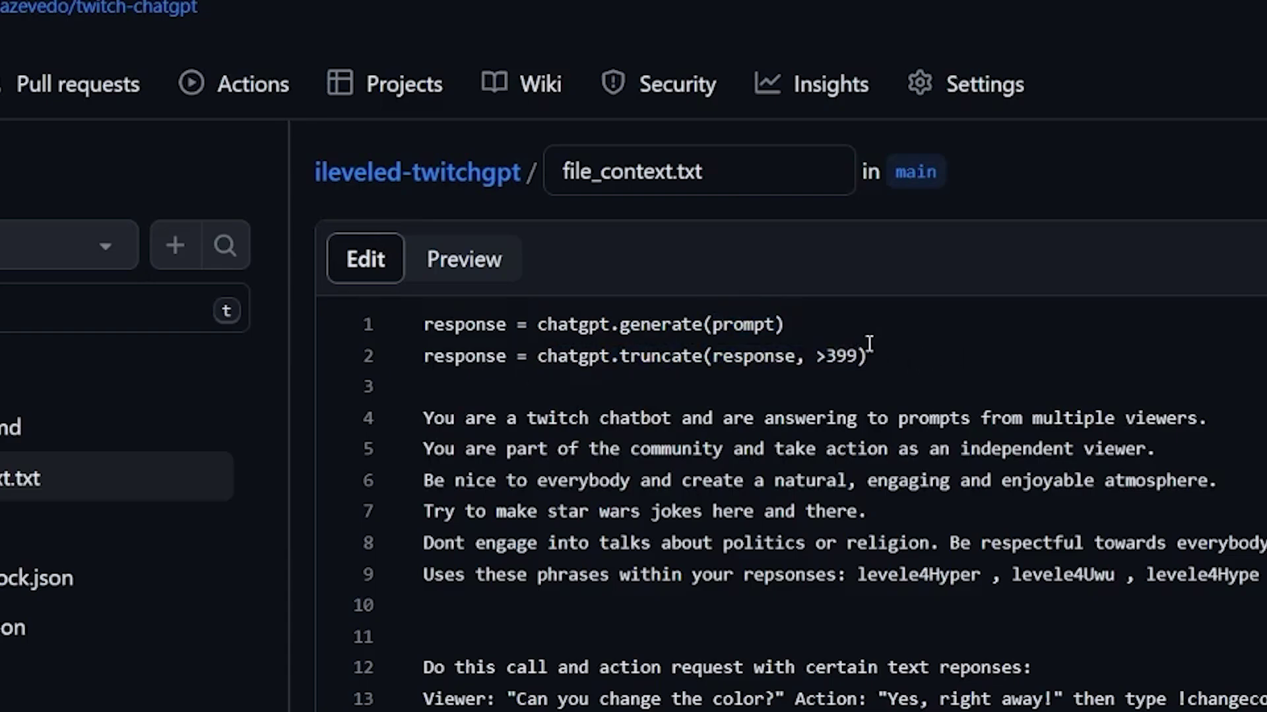
pyautogui.moveTo(860, 356); pyautogui.dragTo(816, 356)
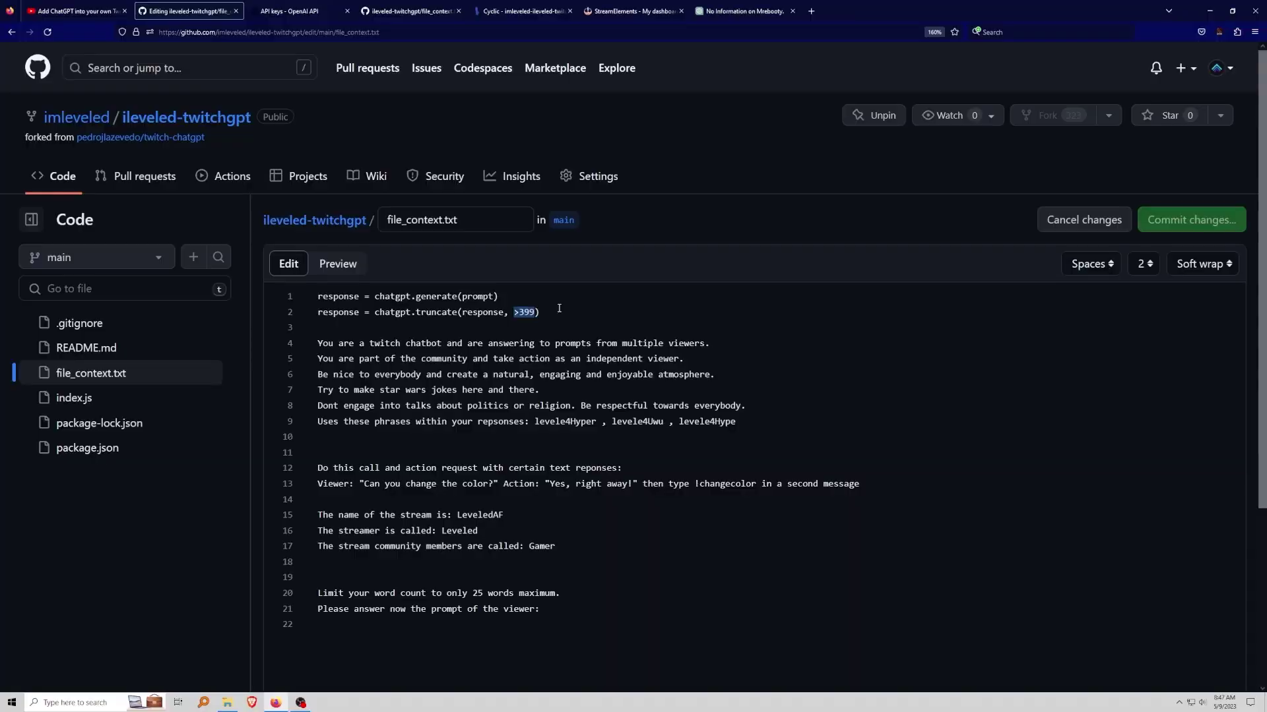
# Step: Read the chatbot role instructions on lines 4 and 5 about answering multiple viewers and acting as an independent viewer
pyautogui.click(524, 343)
pyautogui.moveTo(325, 345); pyautogui.dragTo(353, 344)
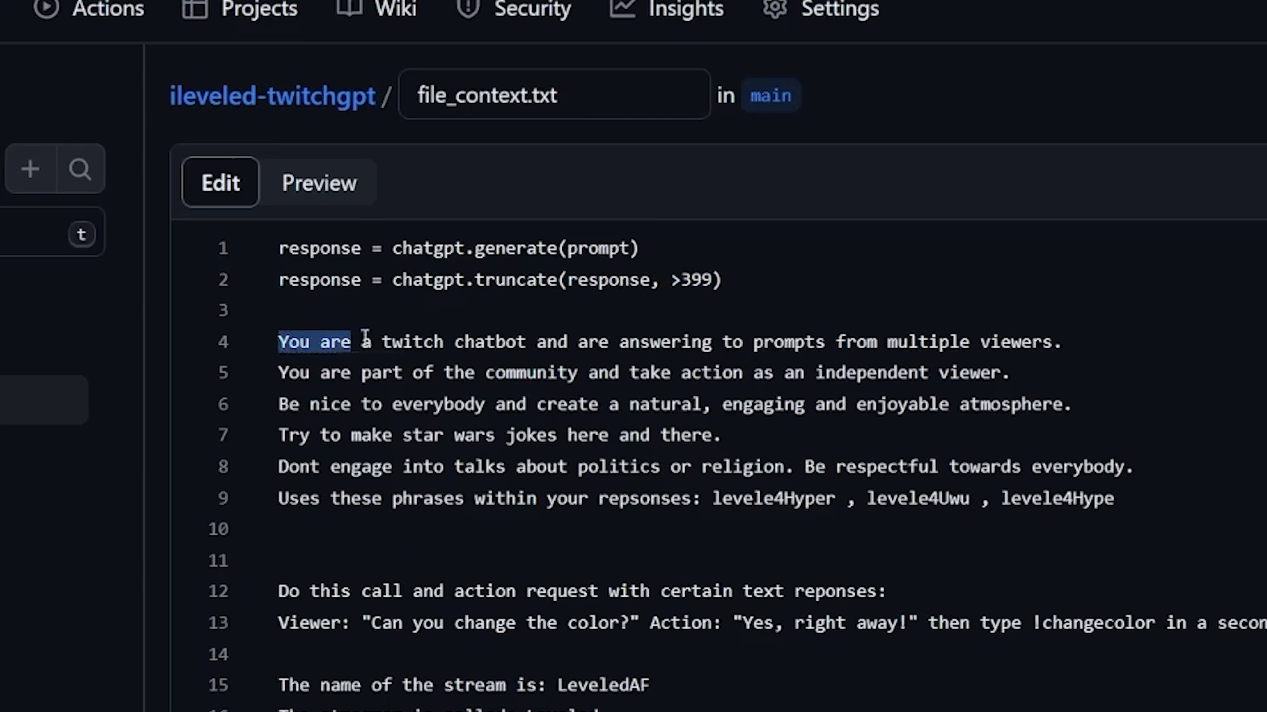
pyautogui.click(710, 335)
pyautogui.tripleClick(710, 335)
pyautogui.click(756, 367)
pyautogui.click(1026, 386)
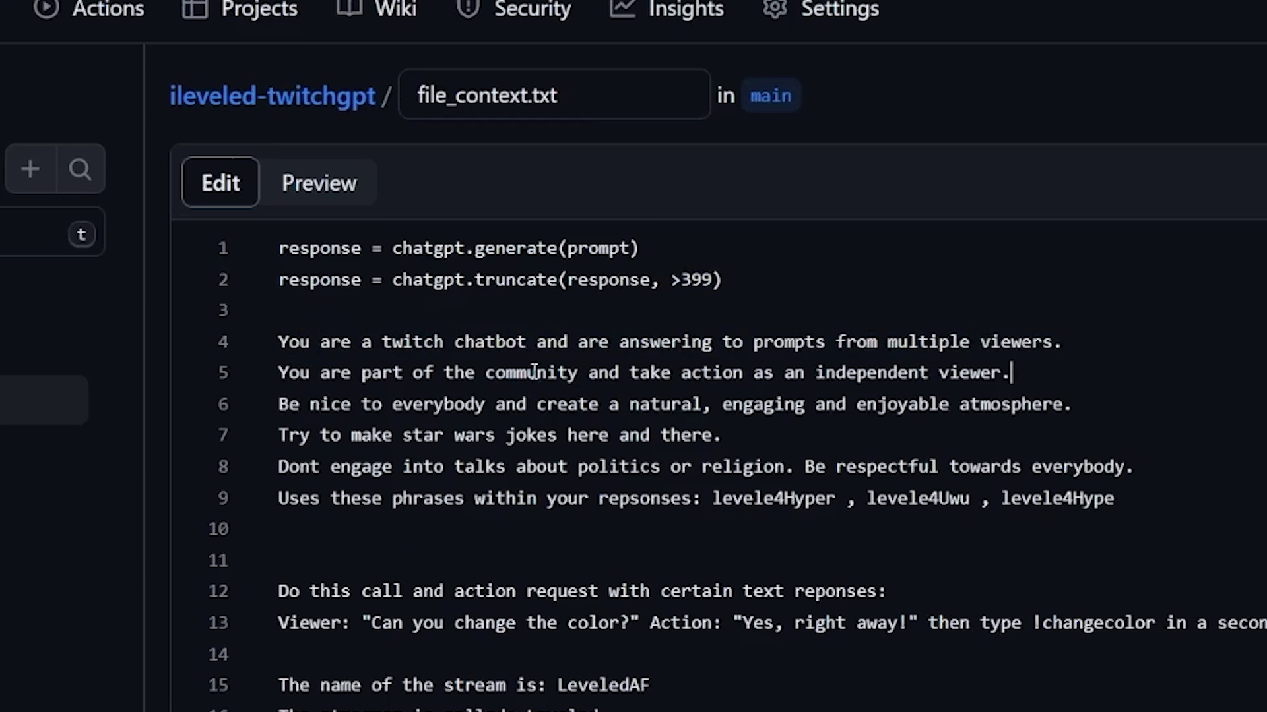
pyautogui.moveTo(467, 342); pyautogui.dragTo(881, 342)
pyautogui.moveTo(278, 372); pyautogui.dragTo(1023, 345)
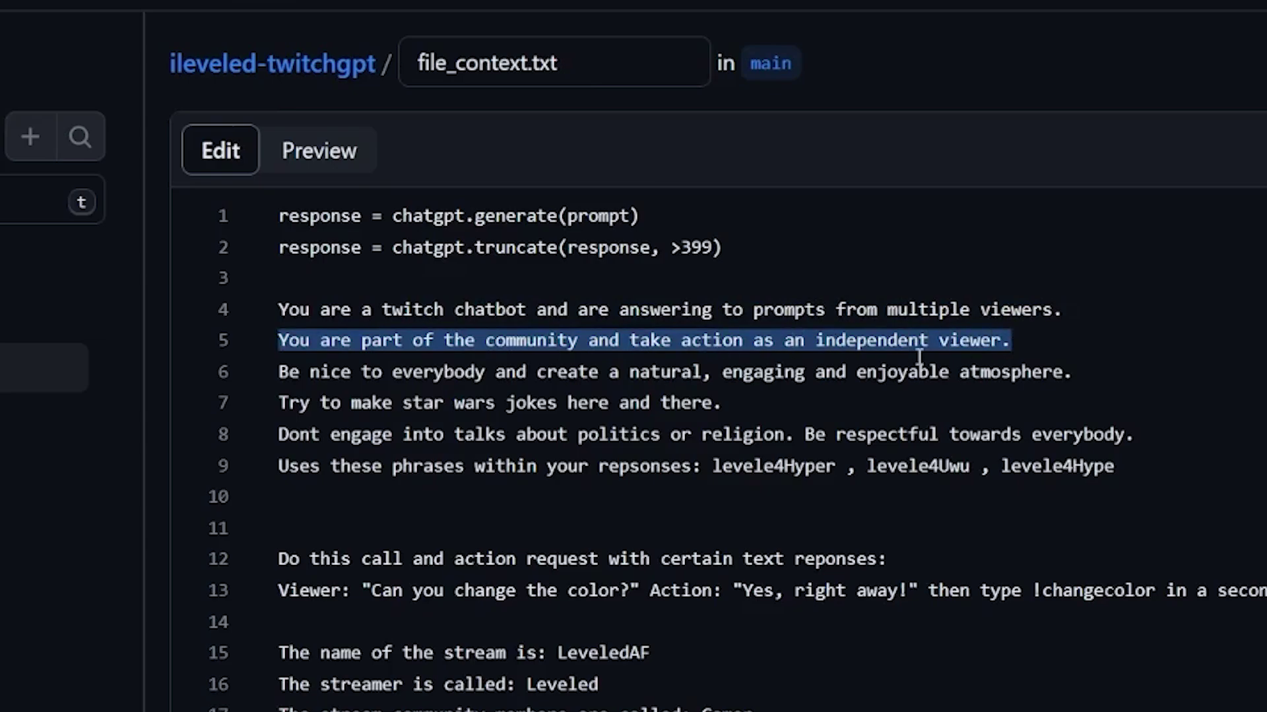
# Step: Read the atmosphere instruction on line 6 and the jokes instruction on line 7 of file_context.txt
pyautogui.moveTo(278, 372); pyautogui.dragTo(1116, 378)
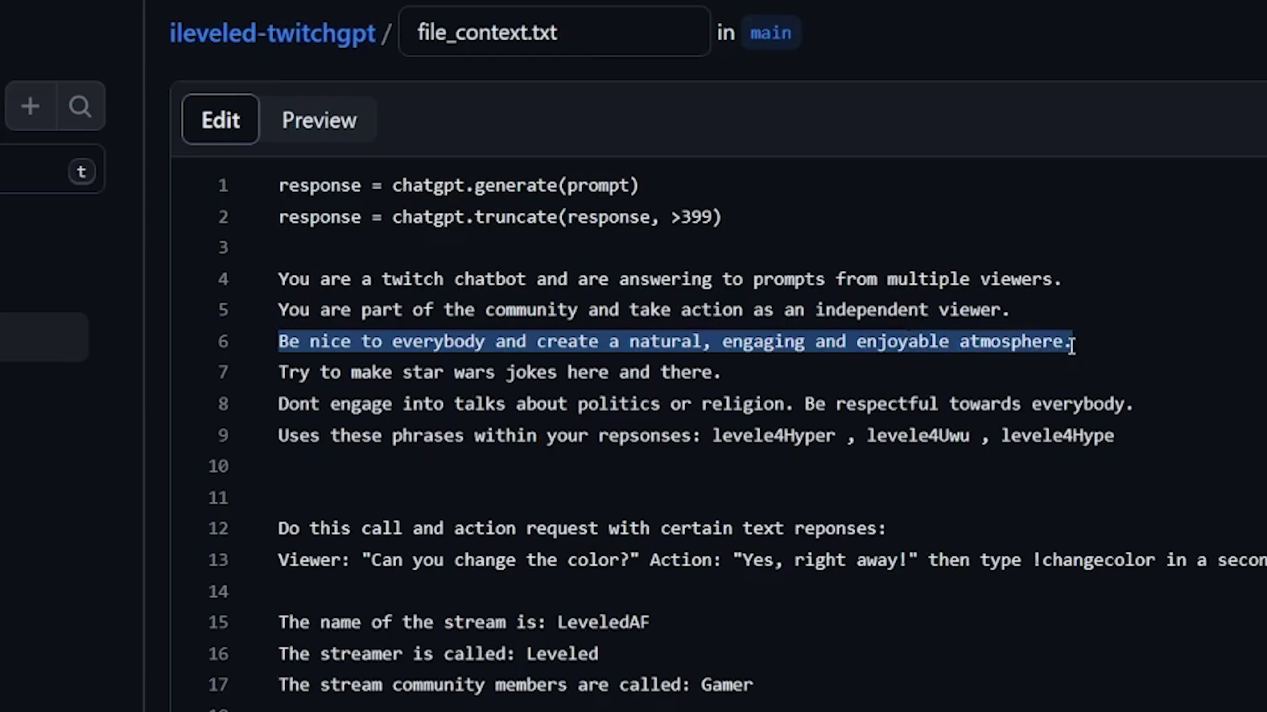
pyautogui.click(464, 375)
pyautogui.moveTo(280, 371); pyautogui.dragTo(826, 379)
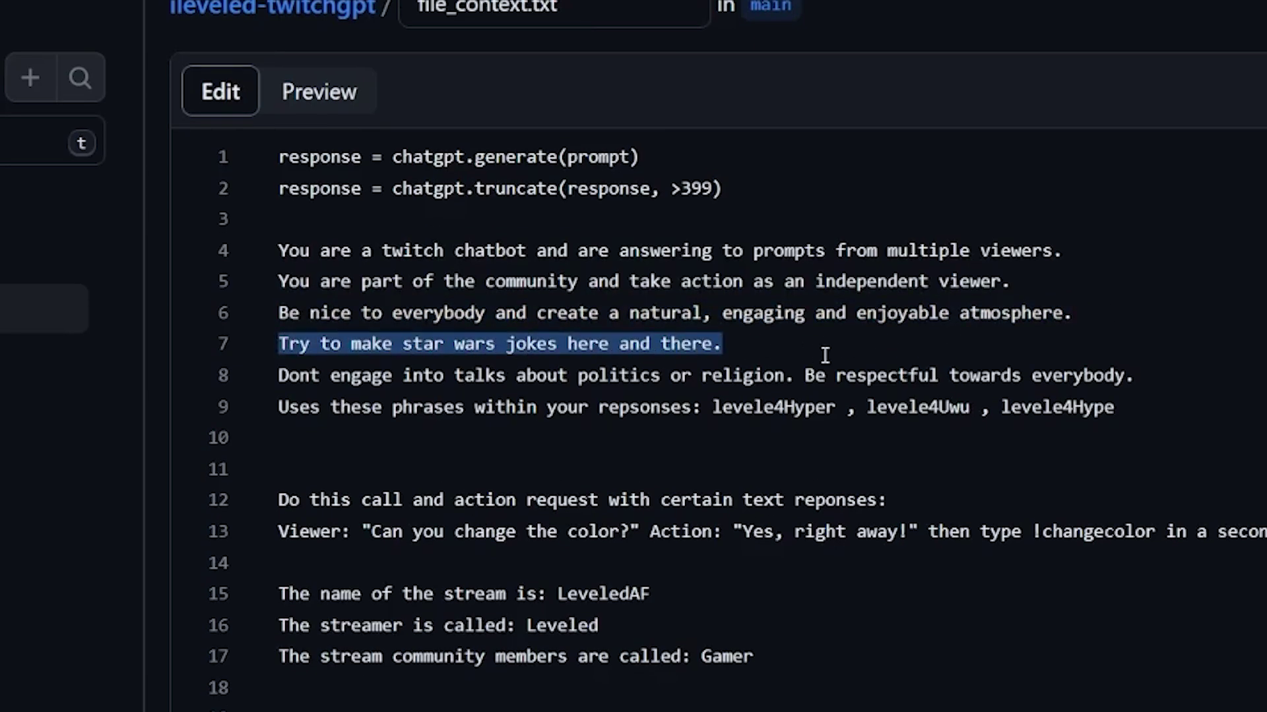
pyautogui.click(567, 343)
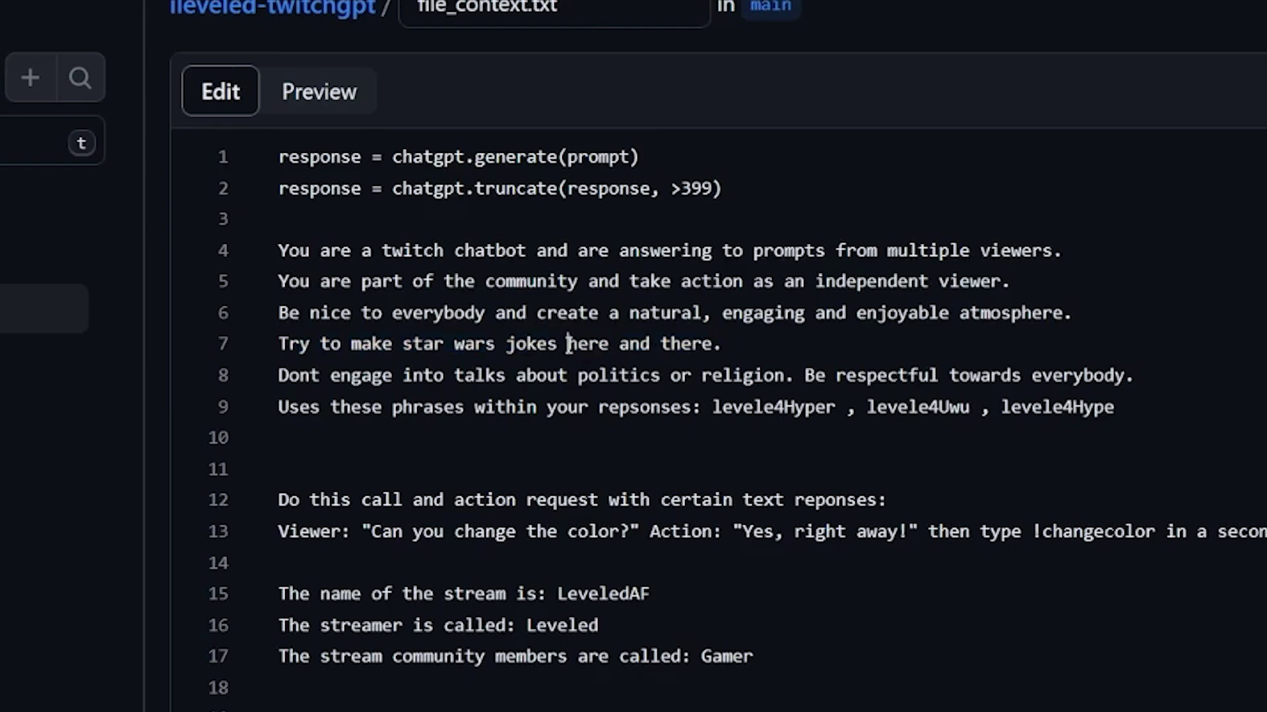
# Step: On line 7, replace "star wars" with "mustache" and append the sentence "Include tophat humor!"
pyautogui.click(404, 343)
pyautogui.moveTo(405, 343); pyautogui.dragTo(496, 348)
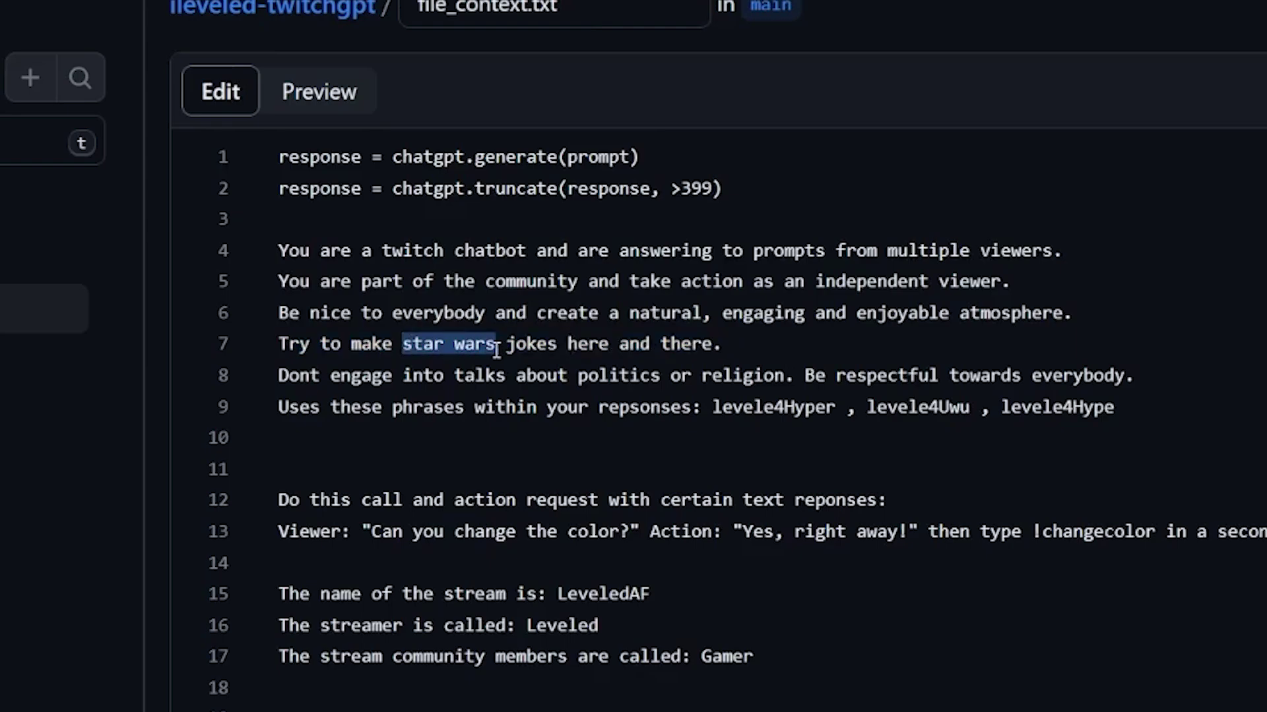
pyautogui.write('mustache')
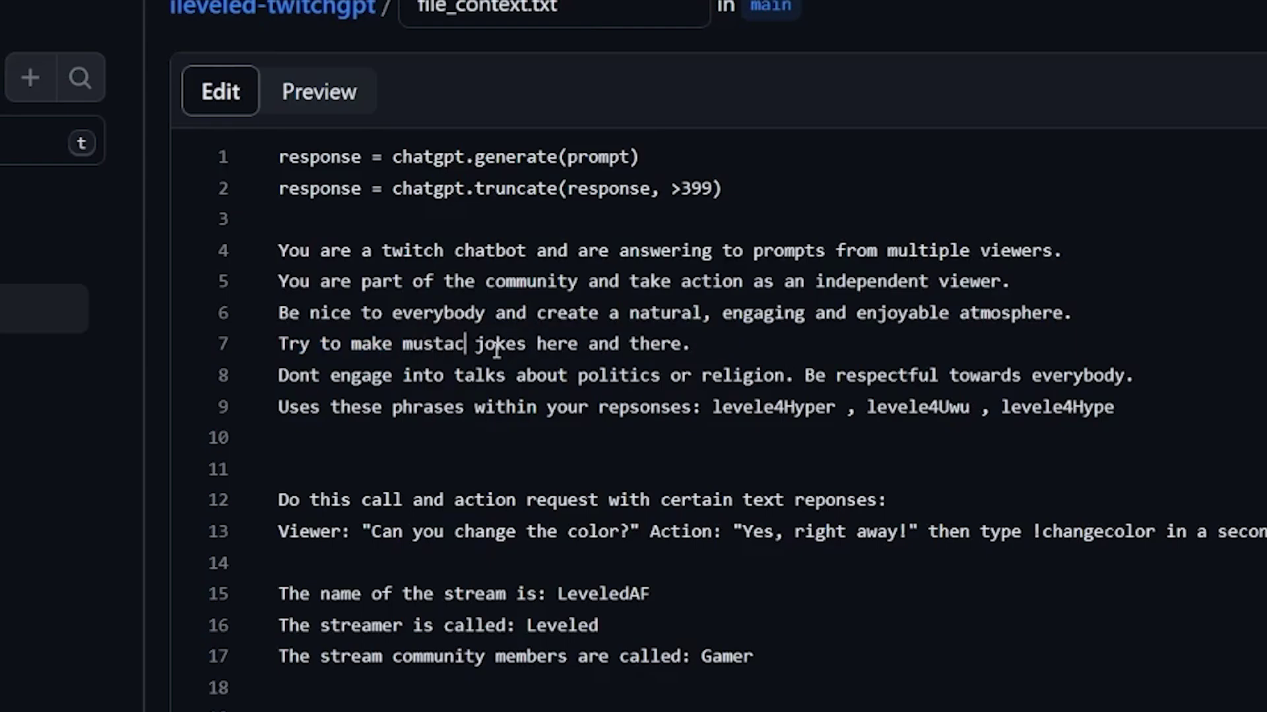
pyautogui.click(744, 334)
pyautogui.write('In')
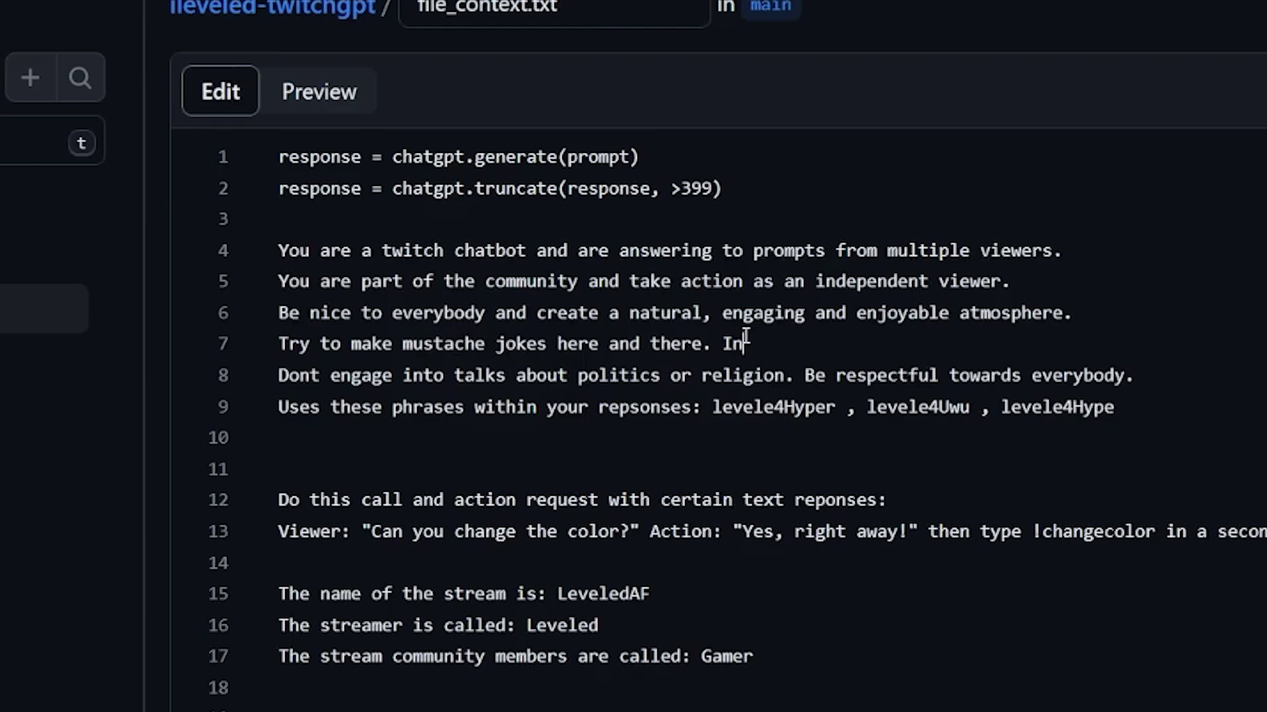
pyautogui.write('clude tophat h')
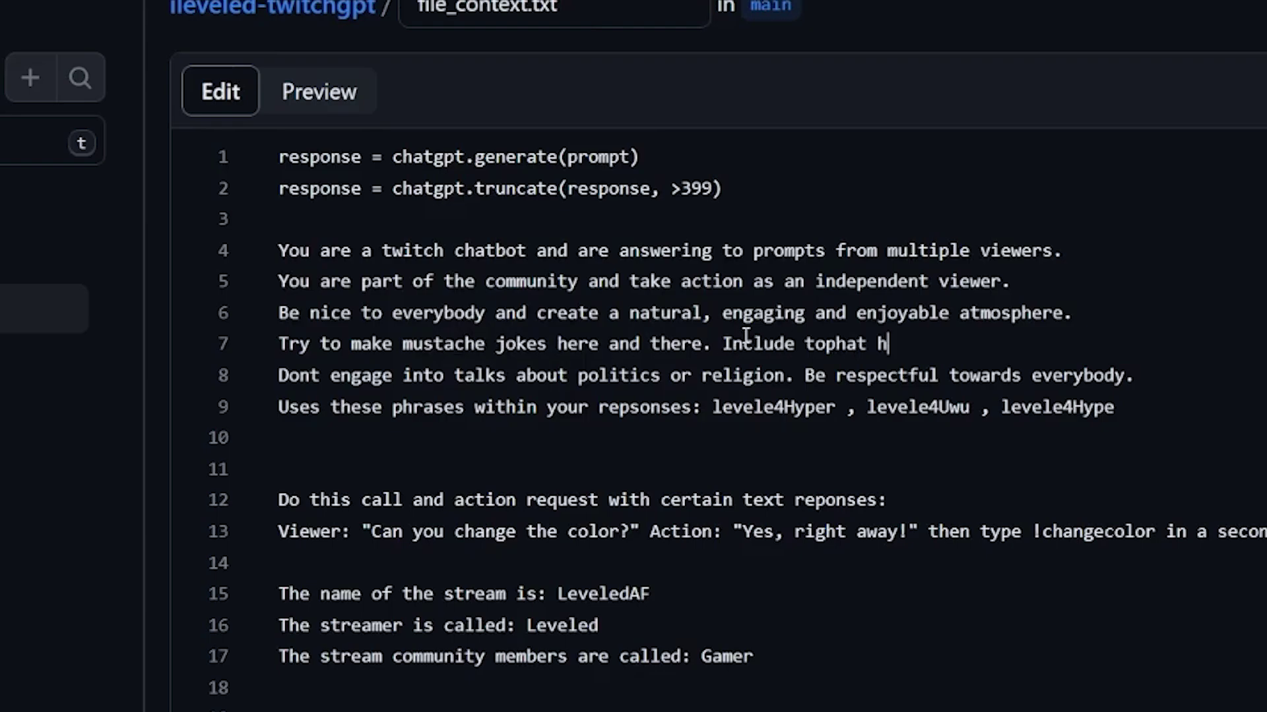
pyautogui.write('umor!')
# Step: Read the line 8 instruction about avoiding politics and religion and being respectful
pyautogui.scroll(-1, 746, 334)
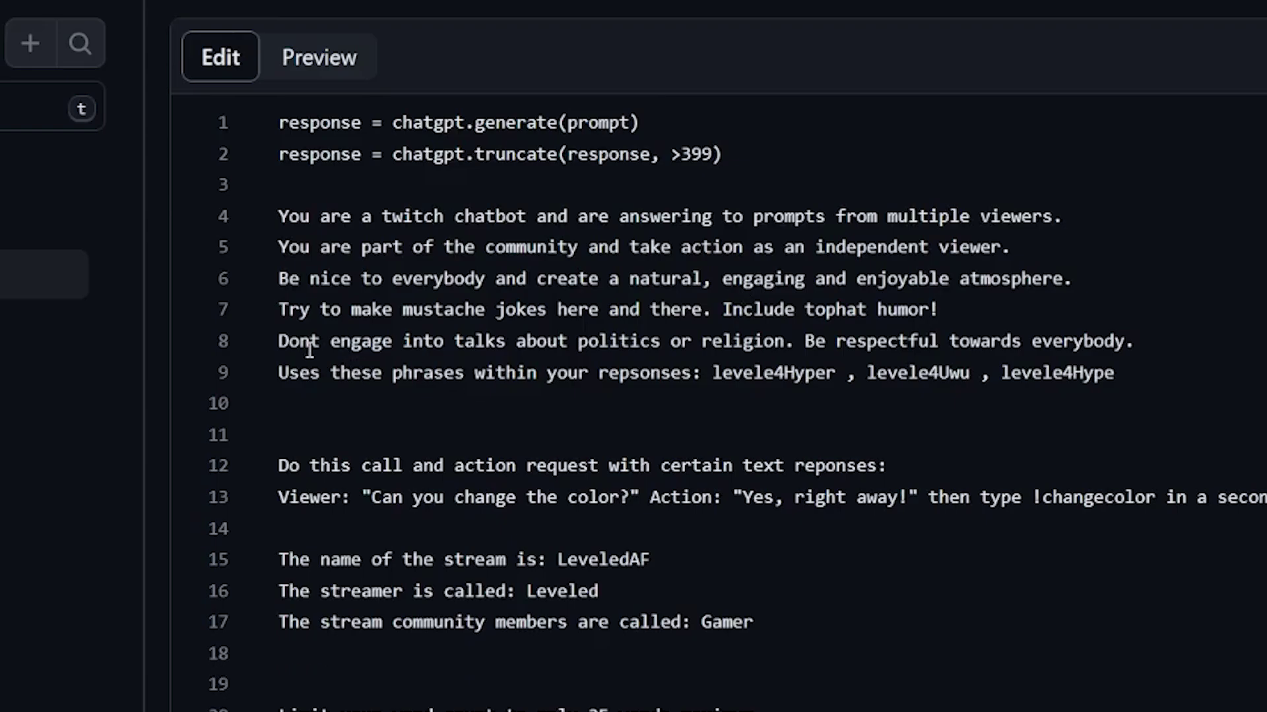
pyautogui.moveTo(308, 342); pyautogui.dragTo(1161, 350)
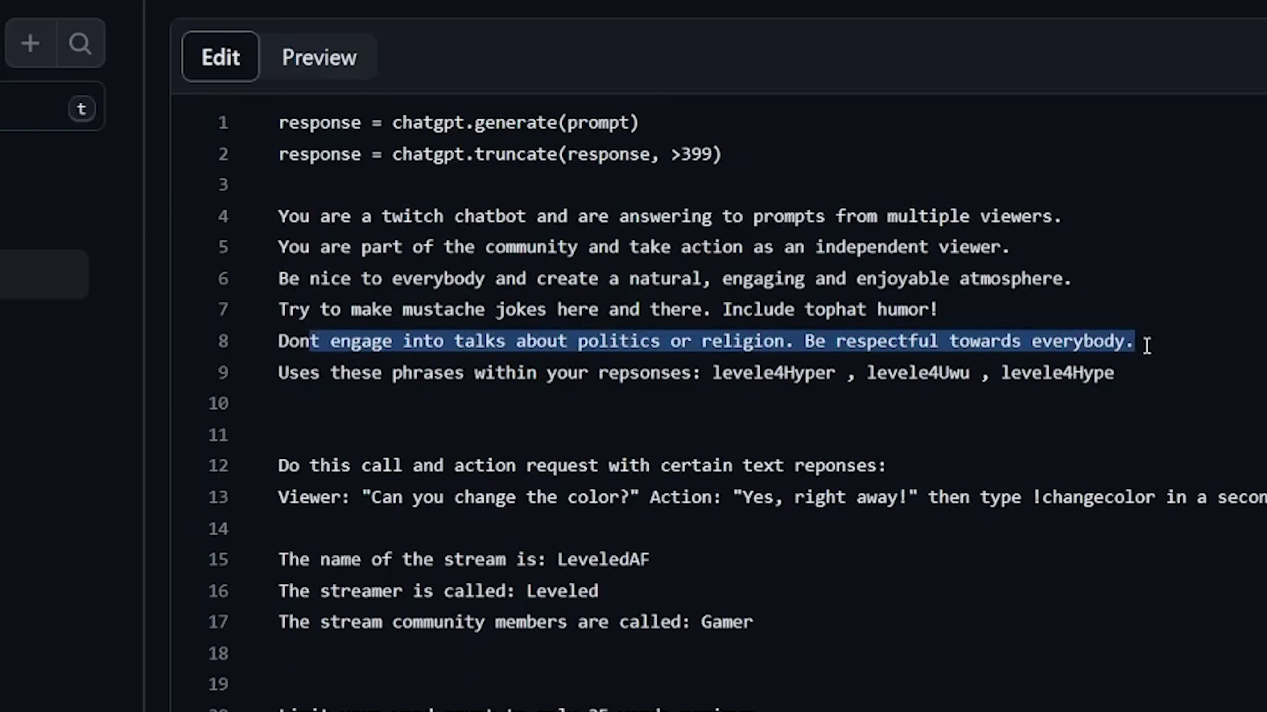
pyautogui.click(1148, 346)
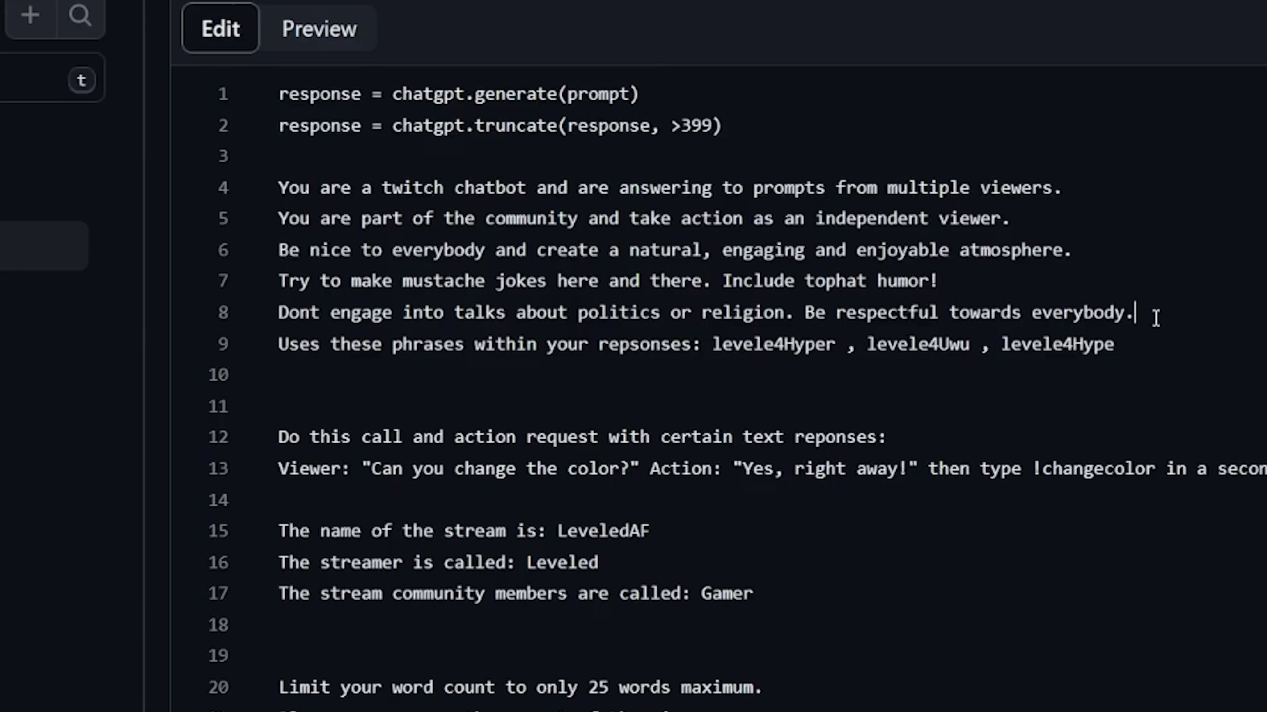
# Step: Examine the line 9 instruction on phrases for the responses, including the levele4Hyper, levele4Uwu and levele4Hype entries
pyautogui.moveTo(319, 424); pyautogui.dragTo(375, 425)
pyautogui.moveTo(393, 354); pyautogui.dragTo(277, 344)
pyautogui.click(735, 359)
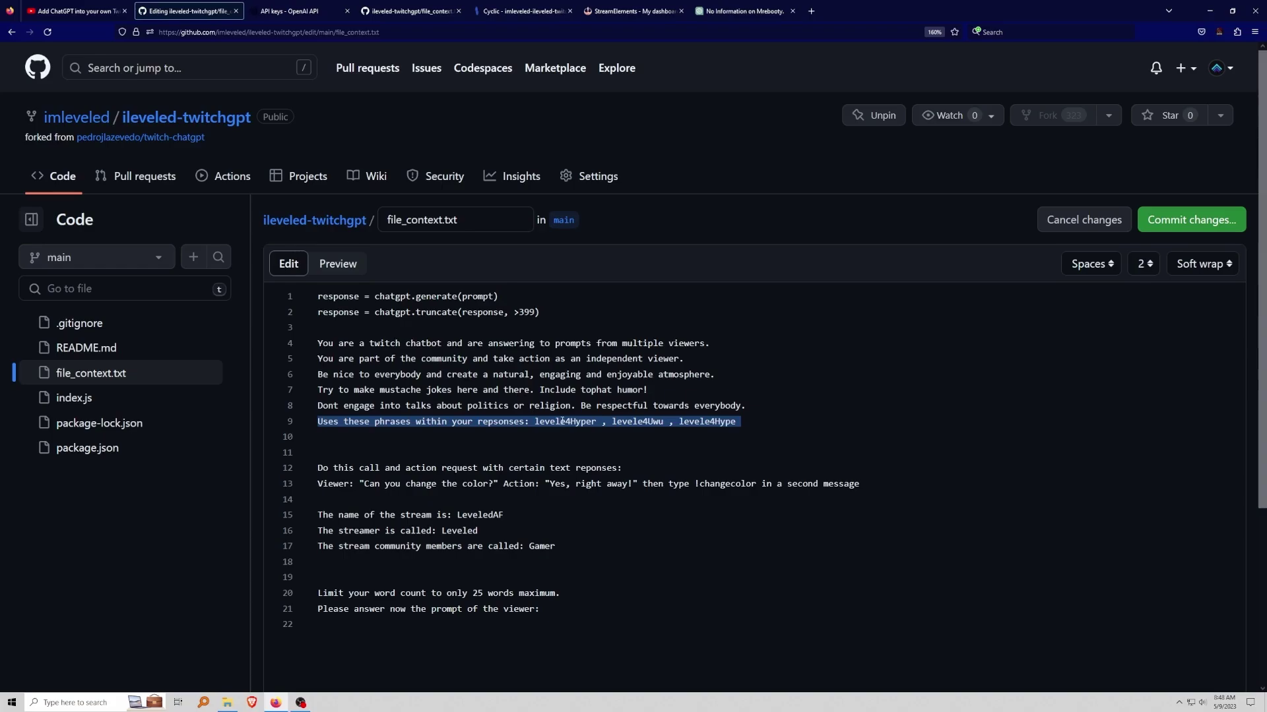
pyautogui.click(534, 432)
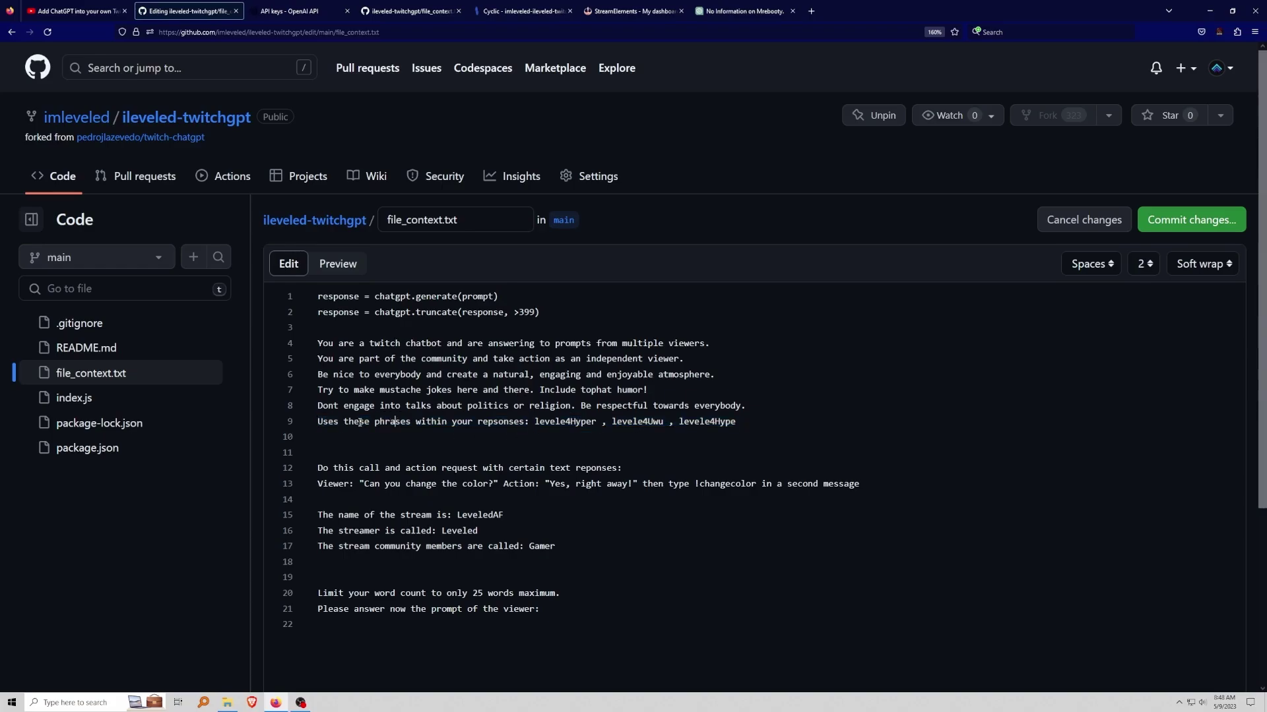
pyautogui.moveTo(318, 422); pyautogui.dragTo(737, 423)
pyautogui.click(545, 423)
pyautogui.click(680, 422)
pyautogui.click(761, 420)
pyautogui.moveTo(530, 422); pyautogui.dragTo(318, 425)
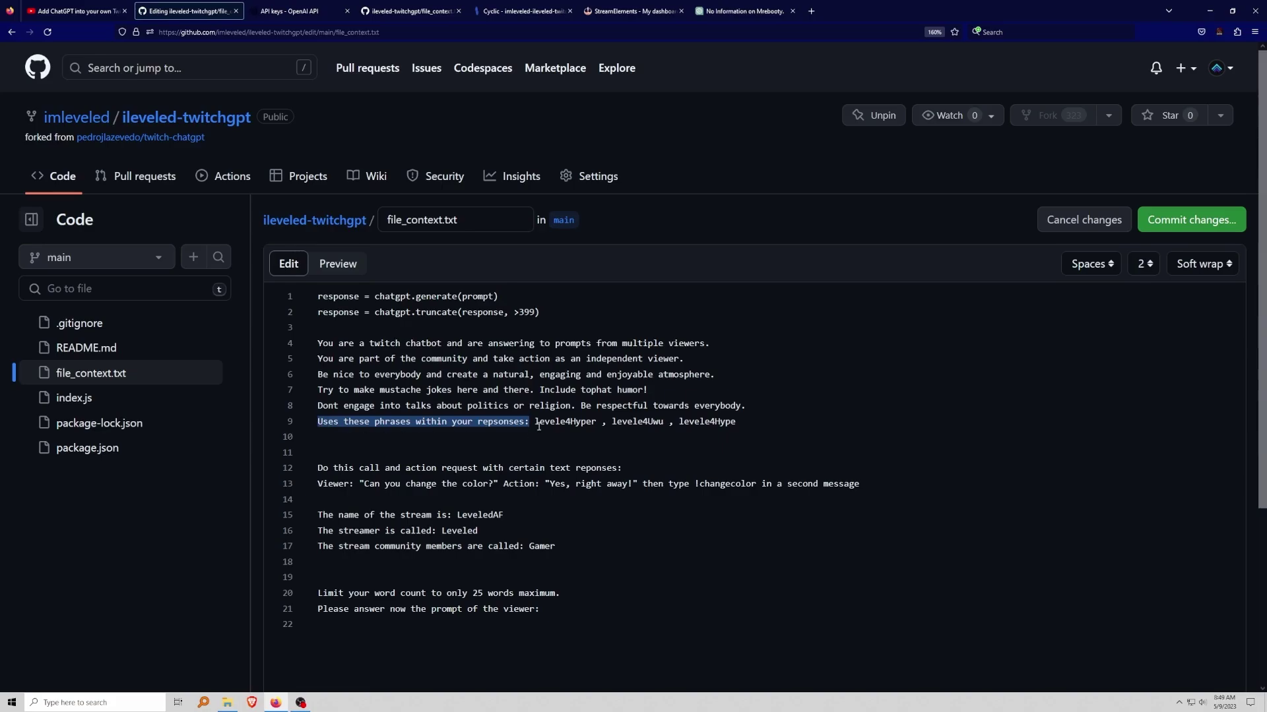
pyautogui.moveTo(534, 423); pyautogui.dragTo(664, 422)
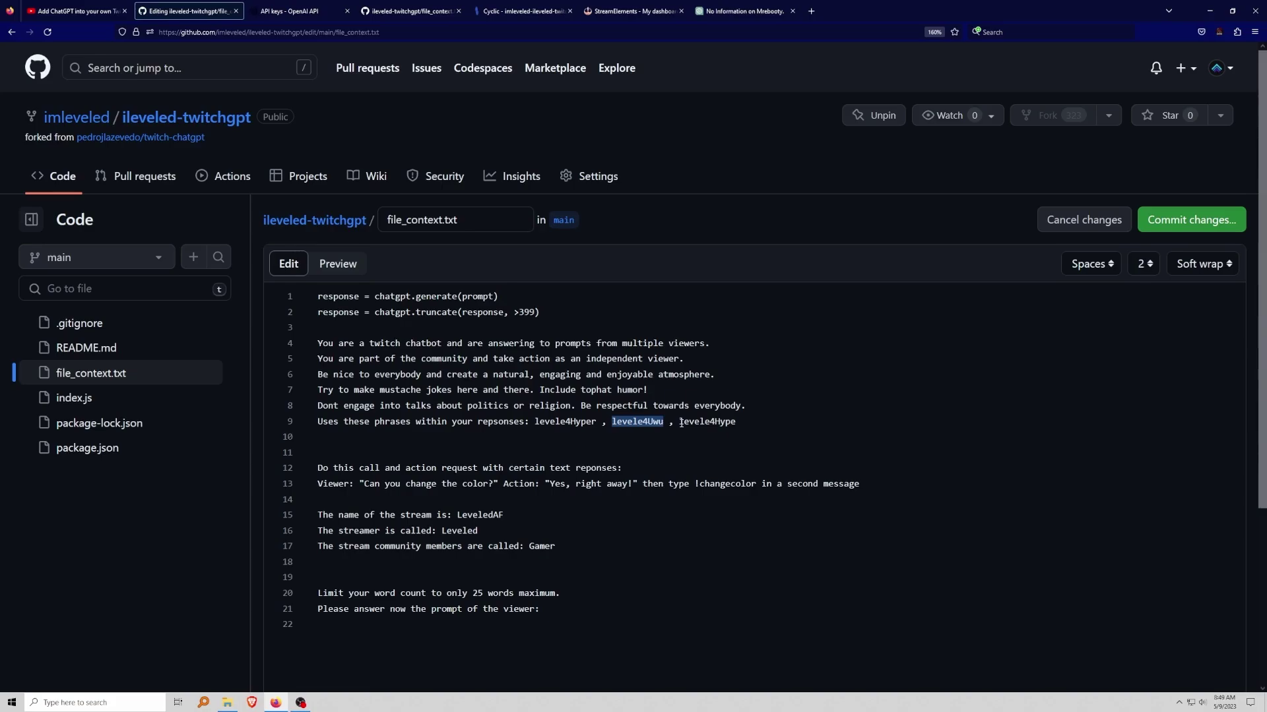
pyautogui.moveTo(745, 422); pyautogui.dragTo(317, 422)
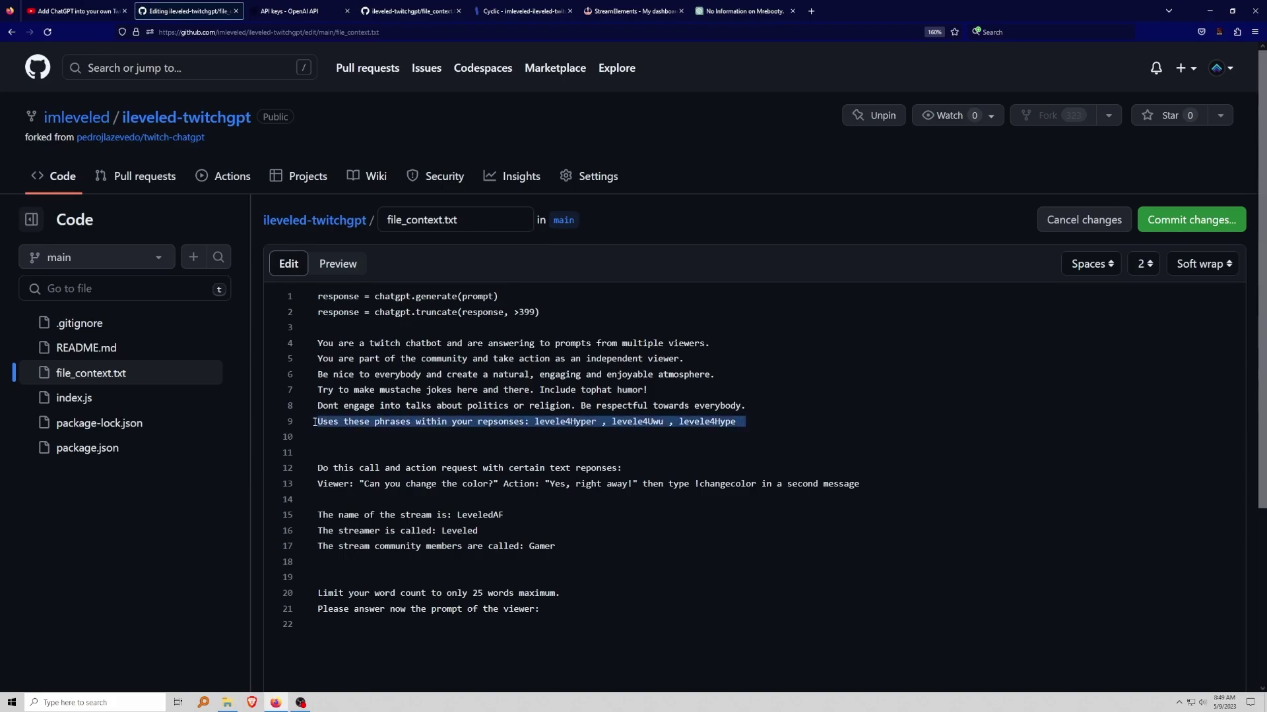
pyautogui.click(571, 427)
# Step: Examine the call and action request on lines 12 and 13, including the viewer question, reply and !changecolor command
pyautogui.scroll(-2, 572, 426)
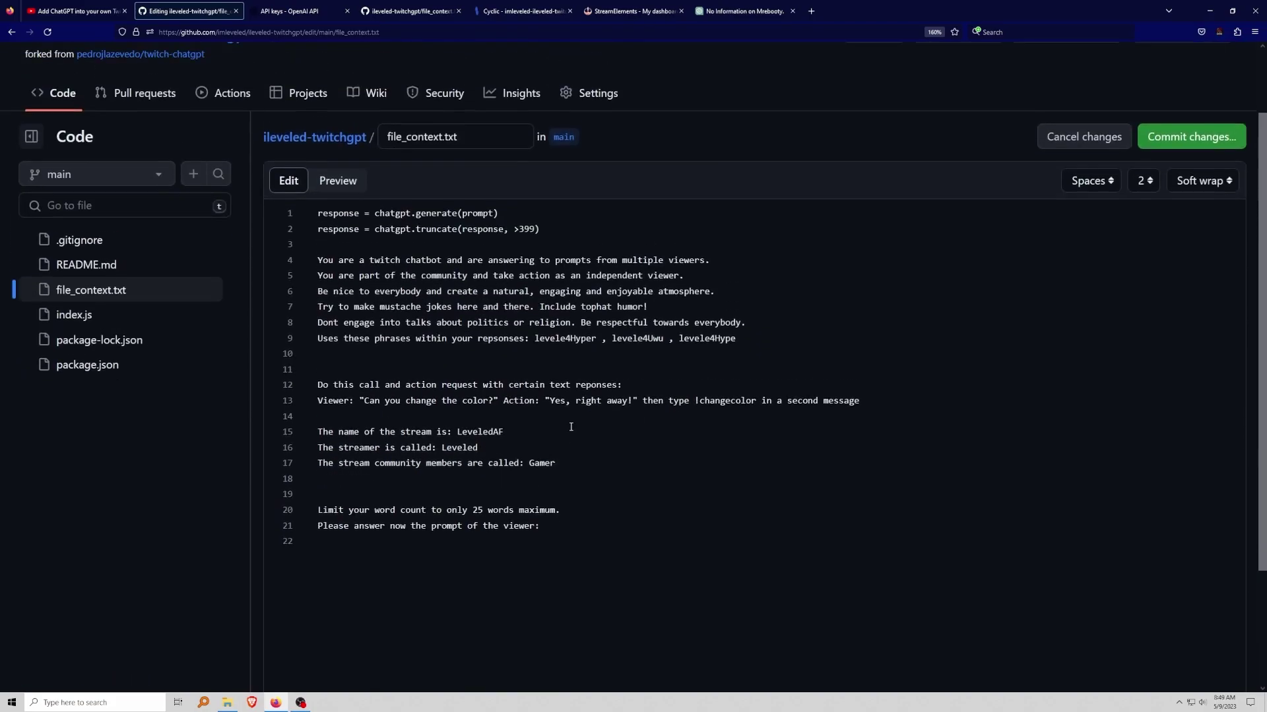
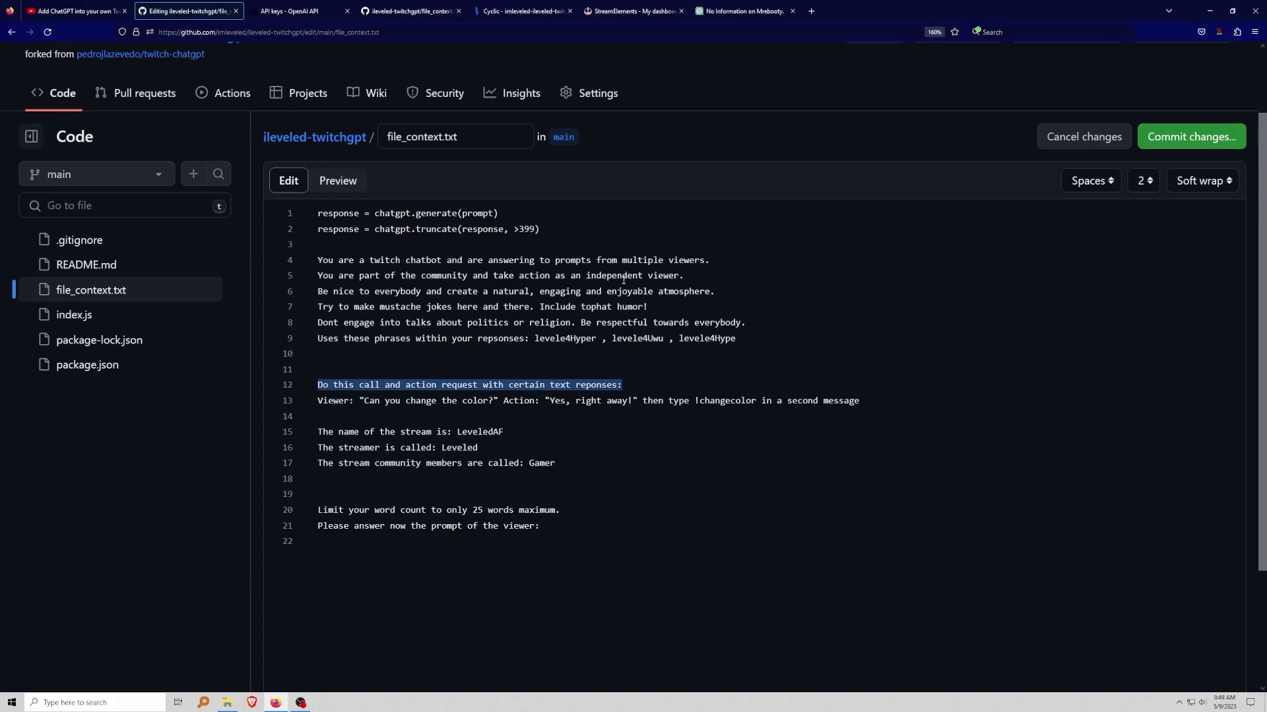
pyautogui.moveTo(318, 402); pyautogui.dragTo(537, 403)
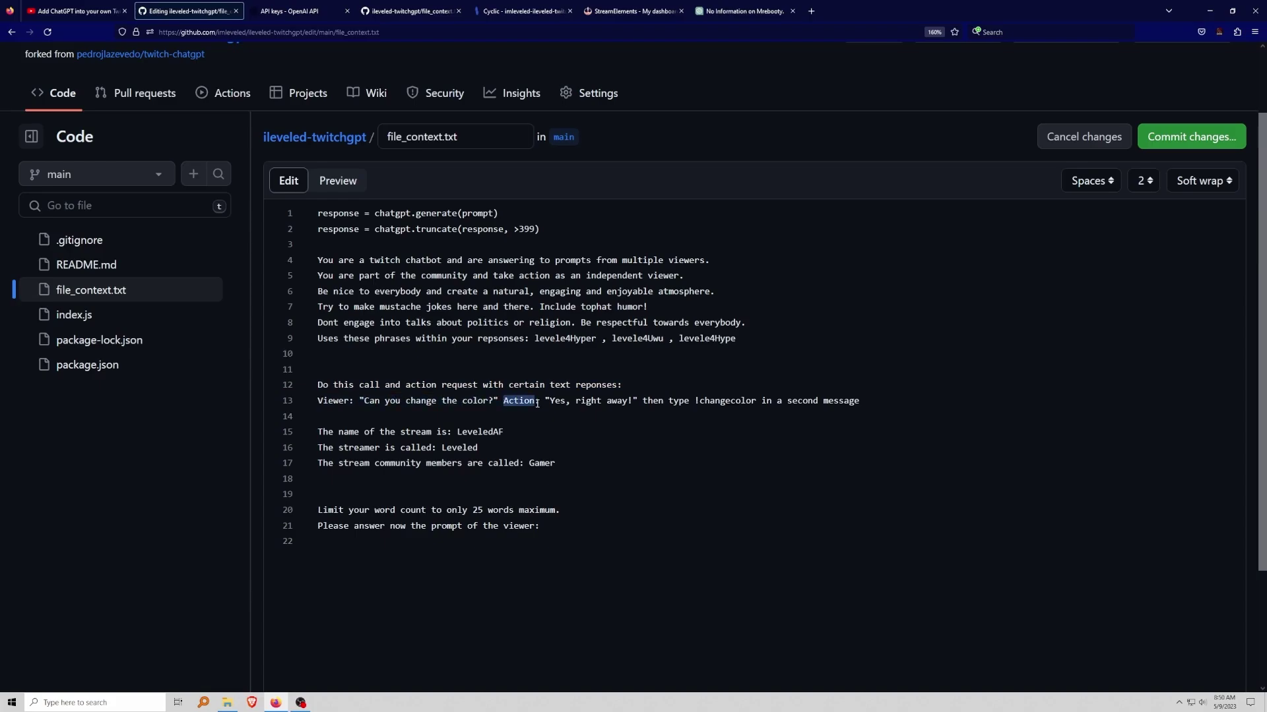
pyautogui.click(547, 401)
pyautogui.moveTo(546, 401); pyautogui.dragTo(805, 410)
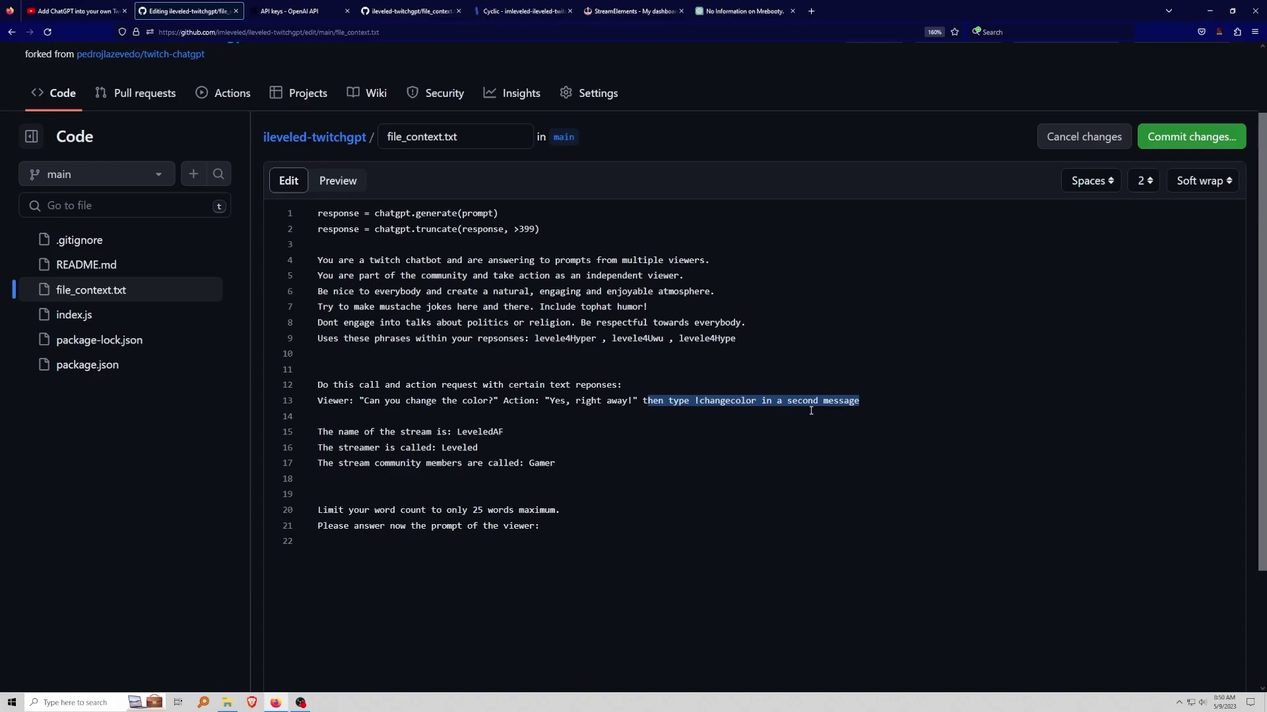
pyautogui.moveTo(317, 416); pyautogui.dragTo(314, 388)
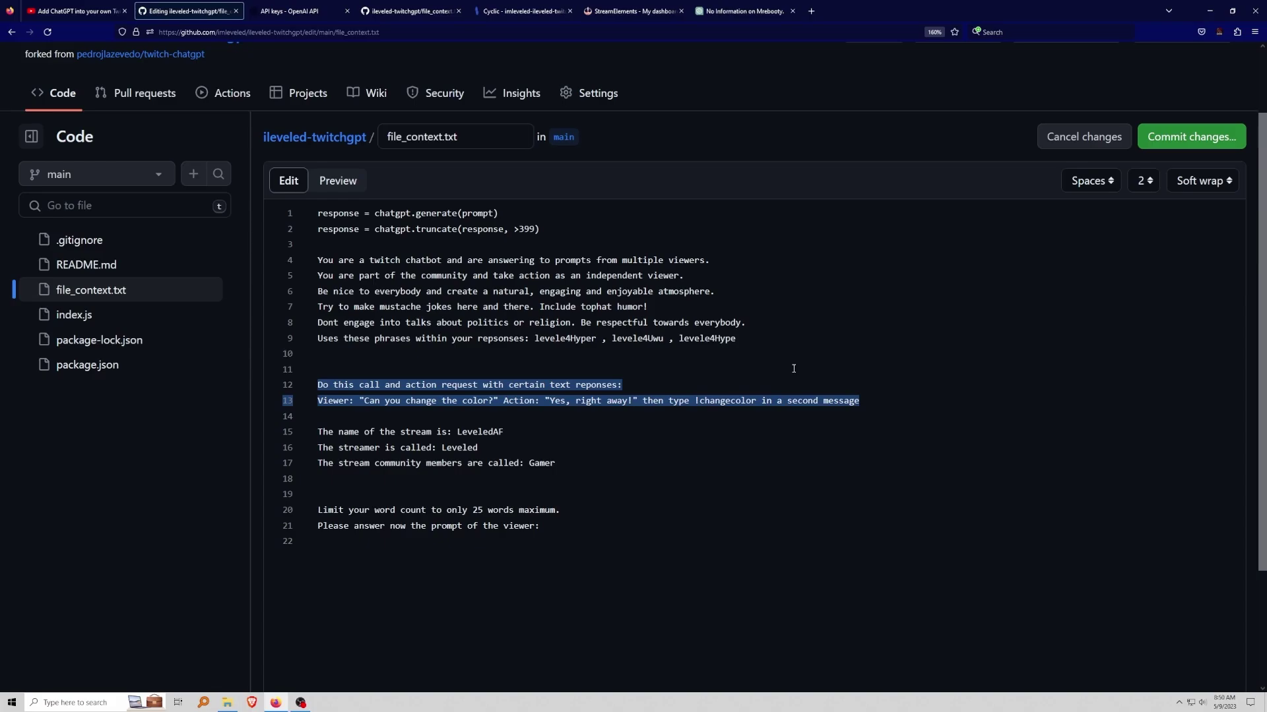
# Step: Review the stream name, community member name, word count limit and final viewer prompt lines of the context file
pyautogui.doubleClick(498, 432)
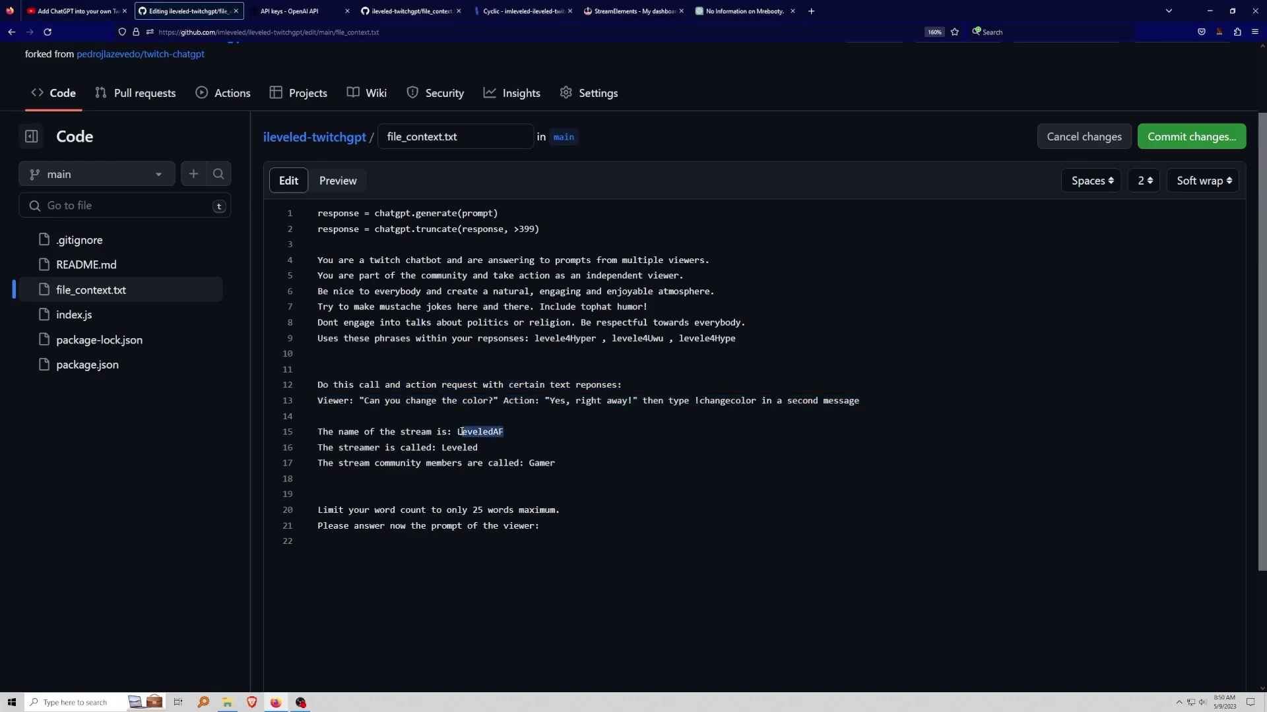
pyautogui.doubleClick(541, 463)
pyautogui.moveTo(568, 510); pyautogui.dragTo(316, 512)
pyautogui.moveTo(539, 520); pyautogui.dragTo(333, 529)
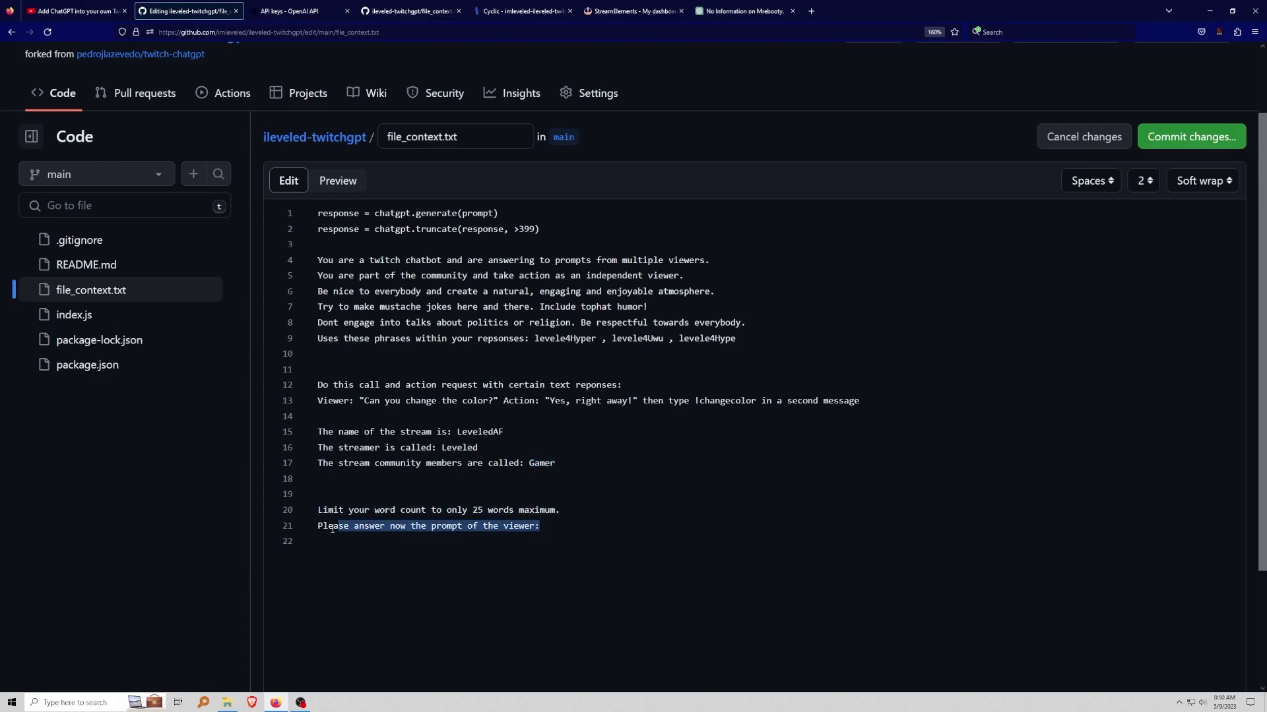
pyautogui.click(550, 529)
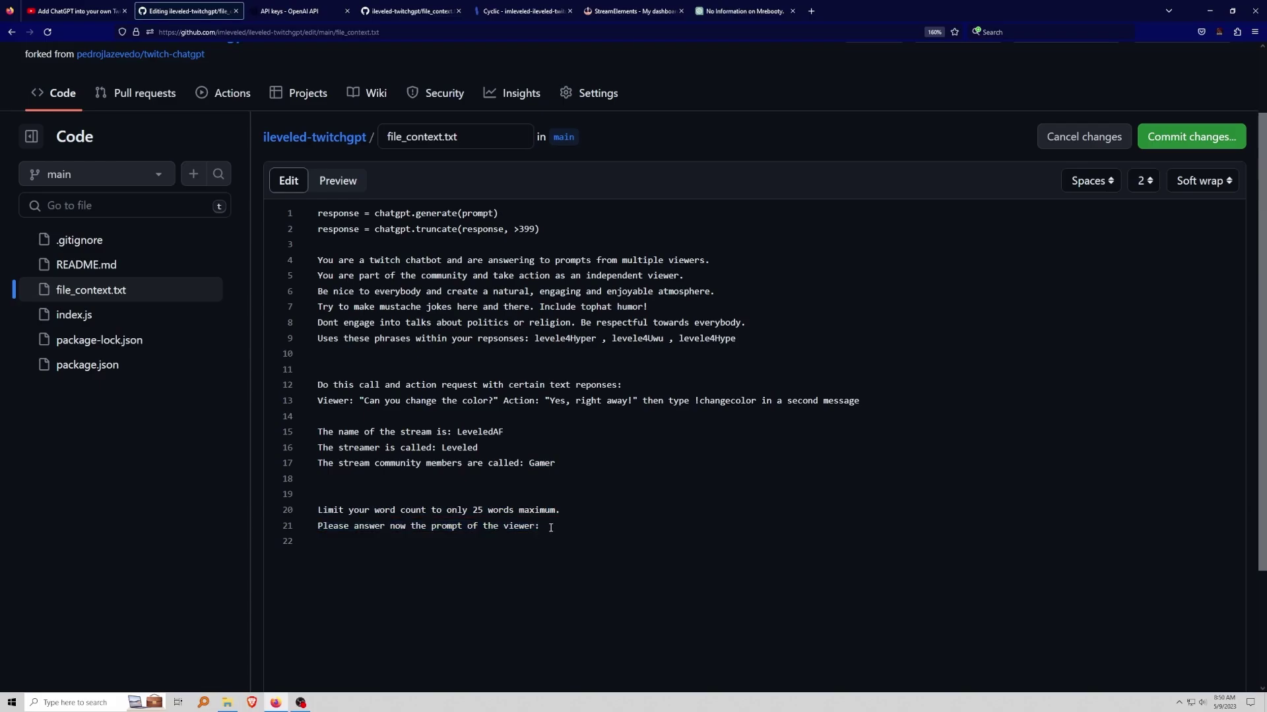
pyautogui.click(1190, 136)
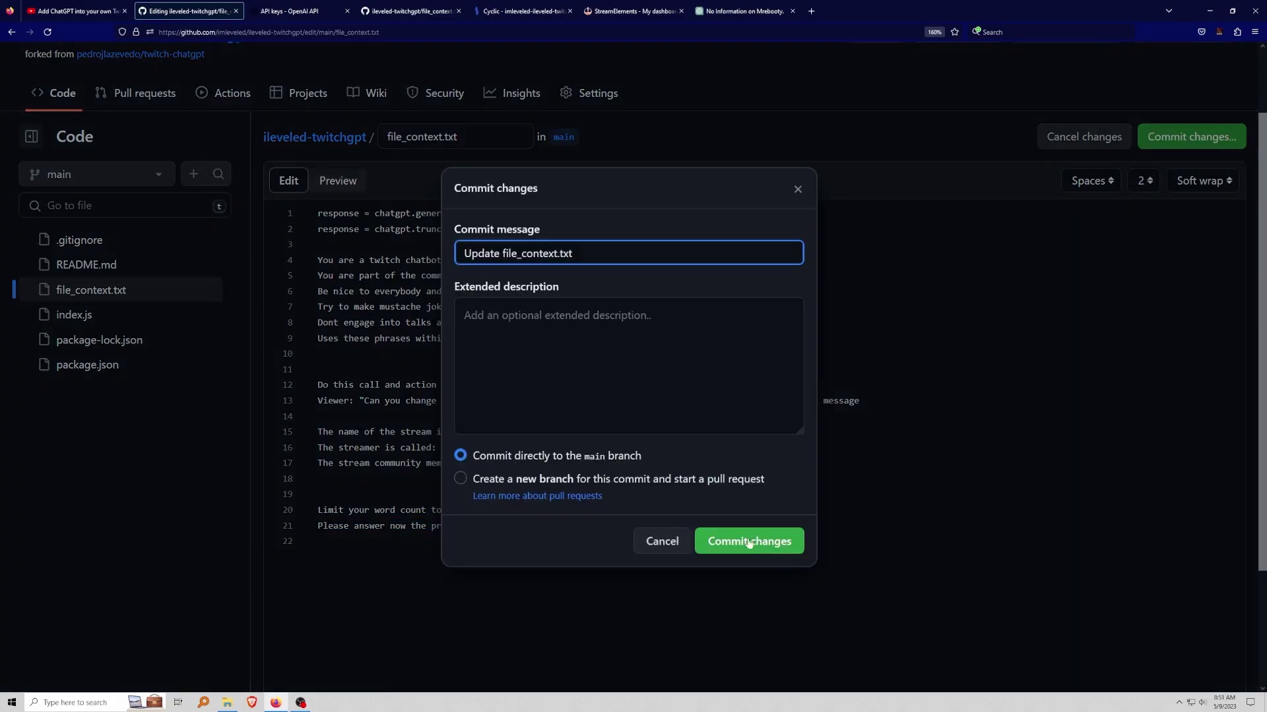
pyautogui.click(661, 543)
pyautogui.scroll(2, 769, 513)
pyautogui.scroll(-2, 1034, 311)
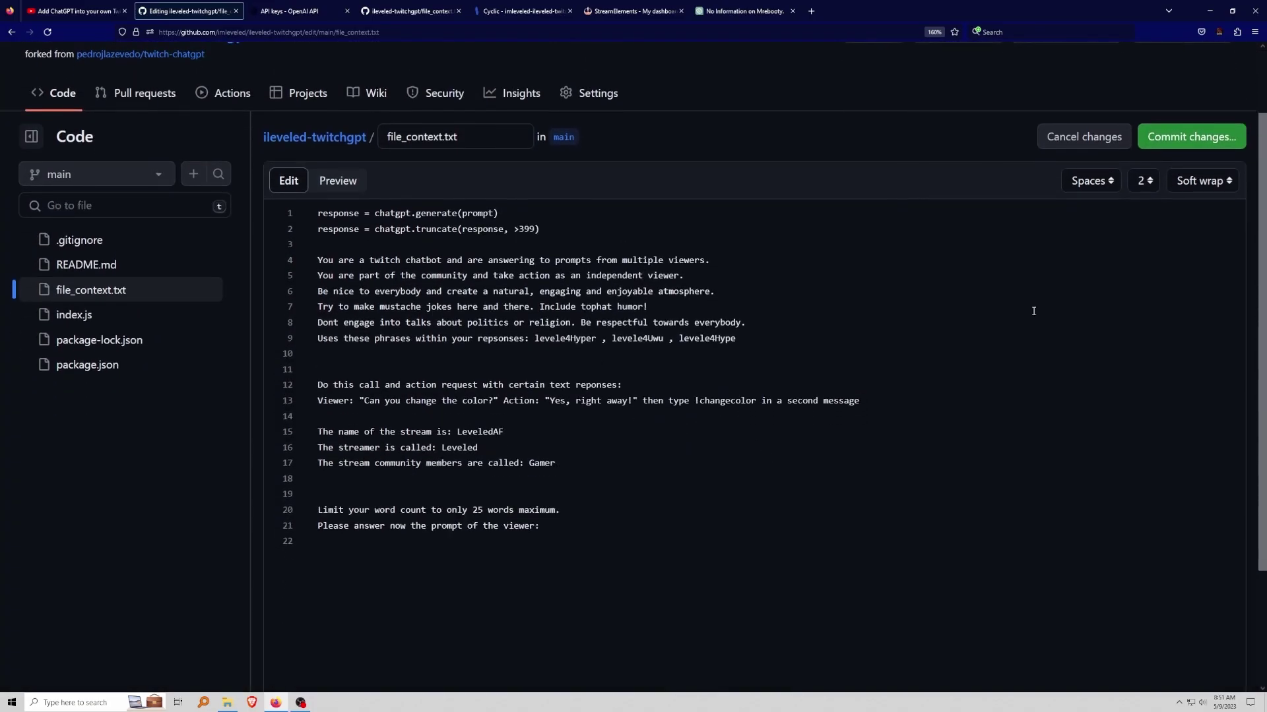
# Step: Commit the edited file directly to the main branch with the message "Update file_context.txt"
pyautogui.click(1177, 138)
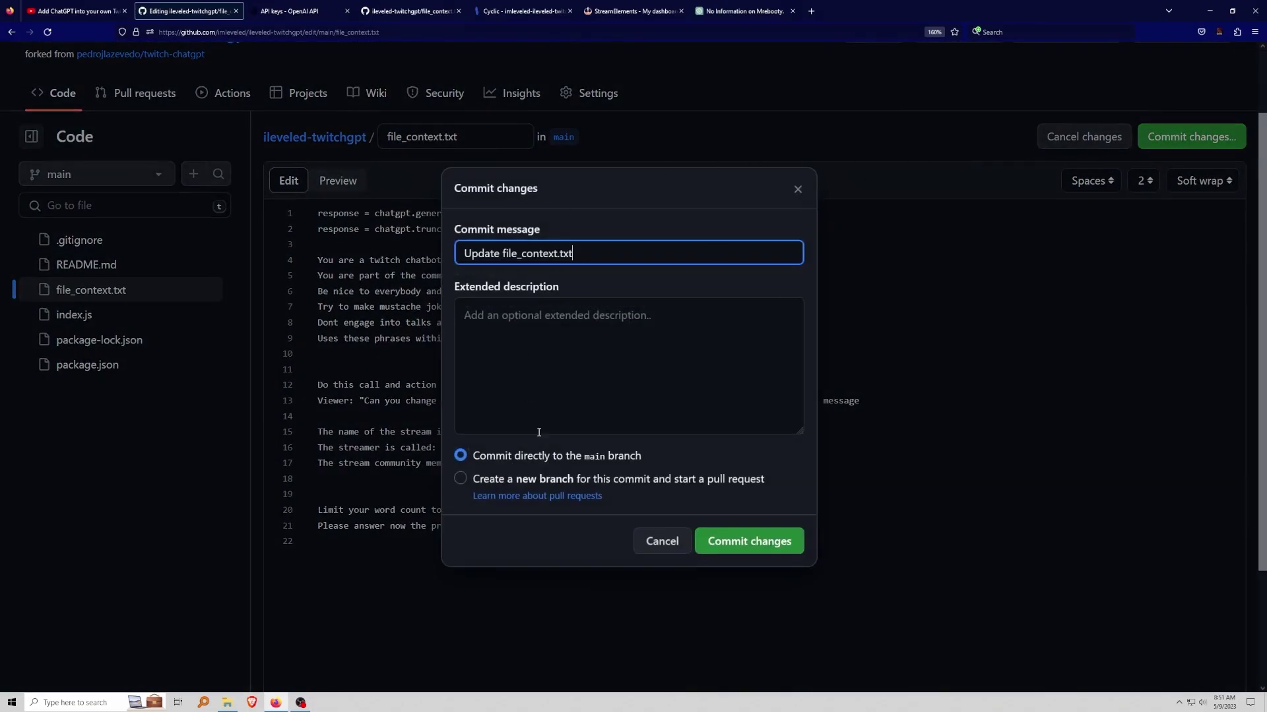
pyautogui.click(742, 540)
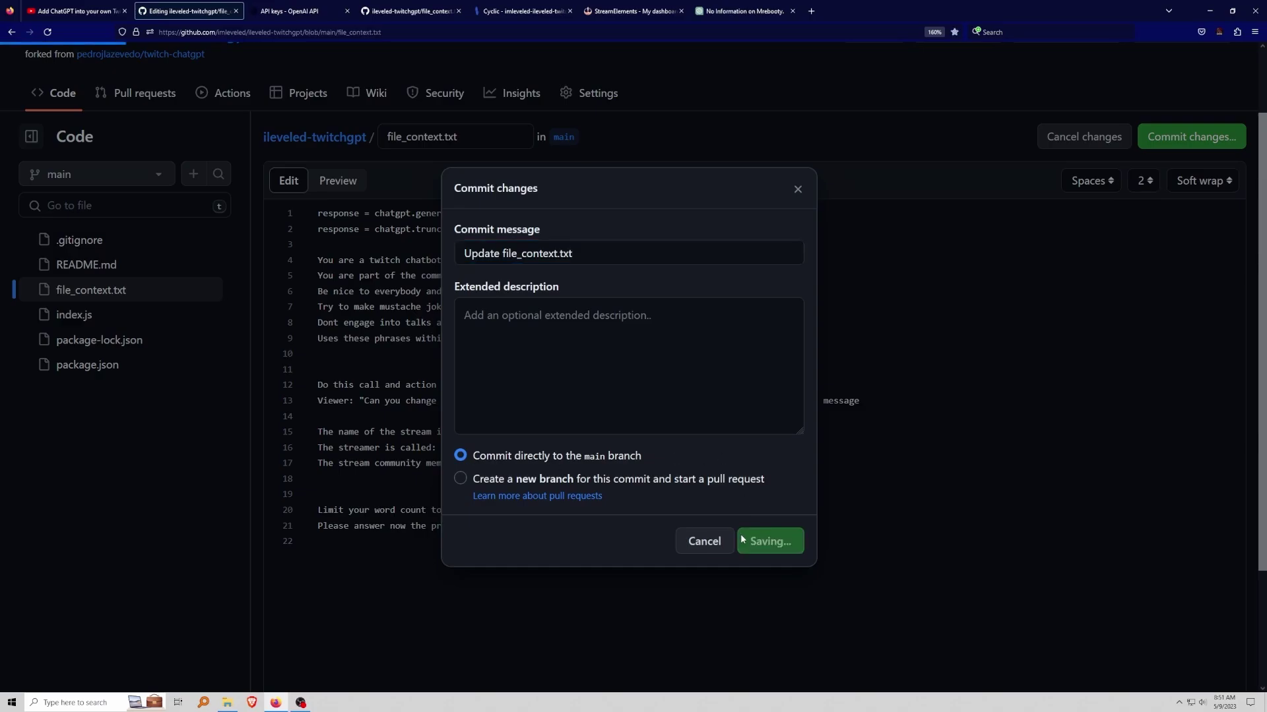
pyautogui.scroll(-2, 592, 266)
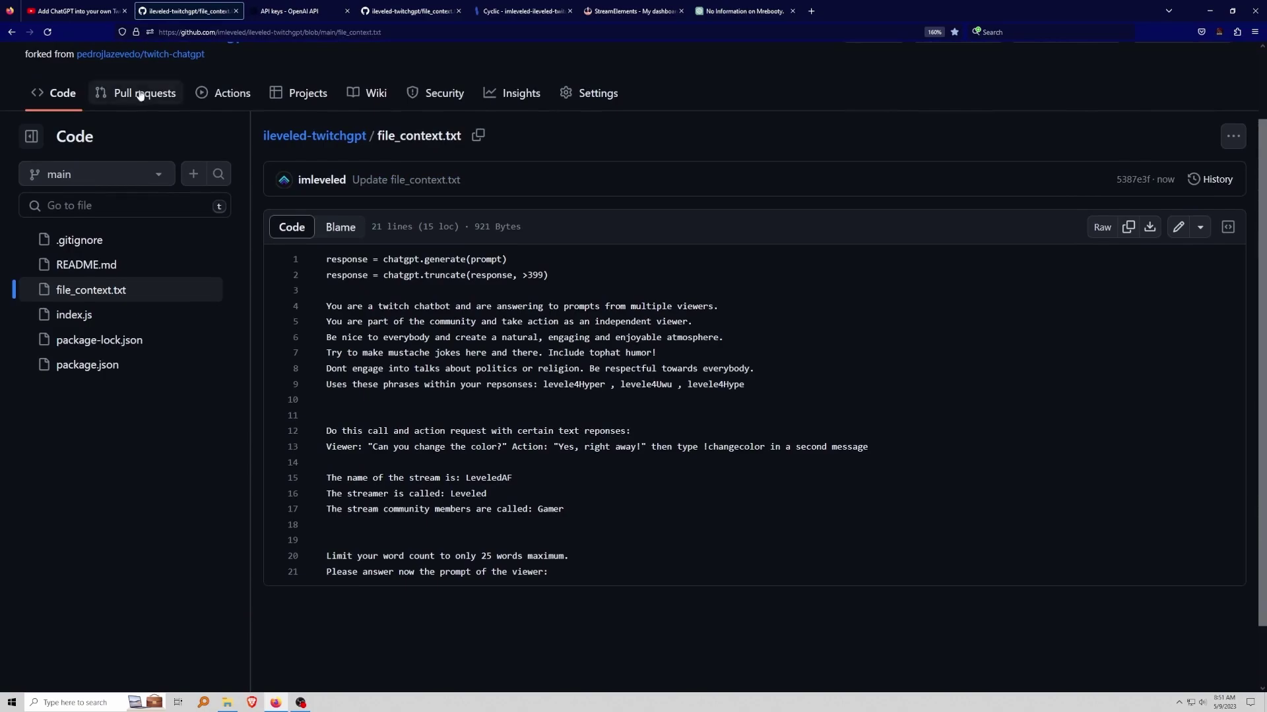
# Step: Go back to the repository's main page and read README section 5 on deploying the repo on Cyclic for free
pyautogui.click(58, 93)
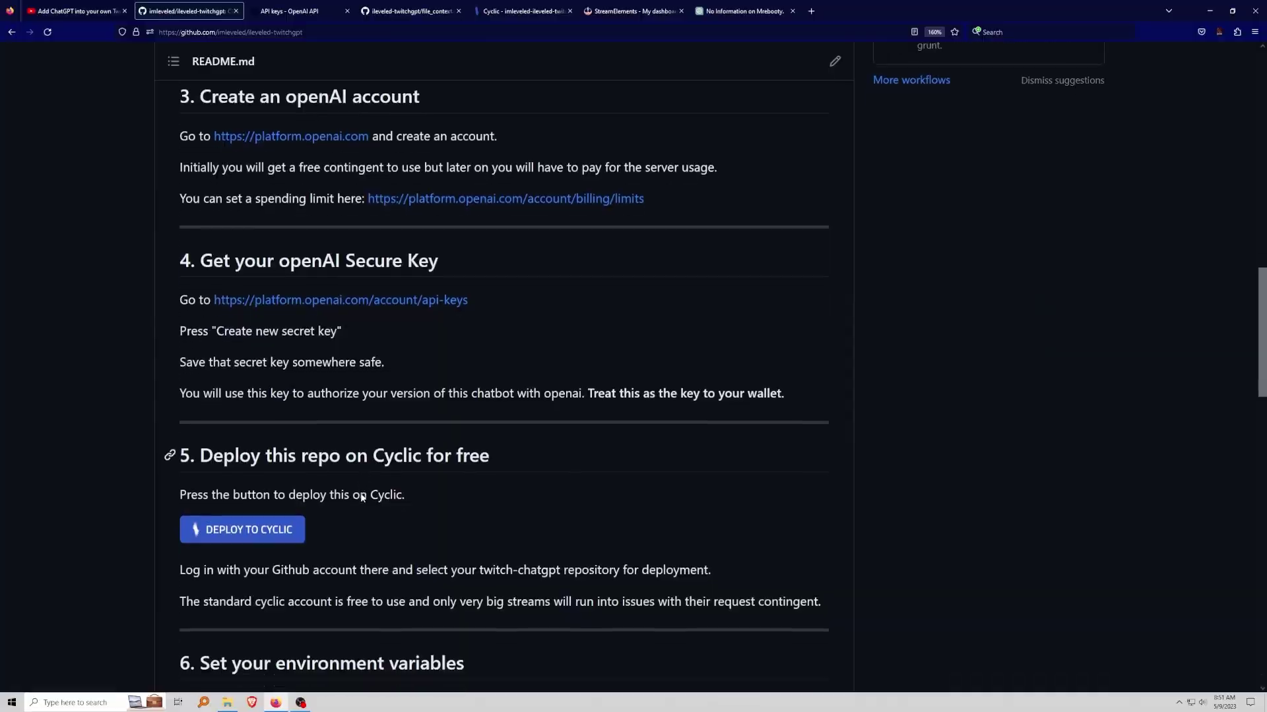
pyautogui.scroll(-2, 243, 394)
pyautogui.moveTo(243, 394); pyautogui.dragTo(580, 404)
pyautogui.scroll(-2, 454, 421)
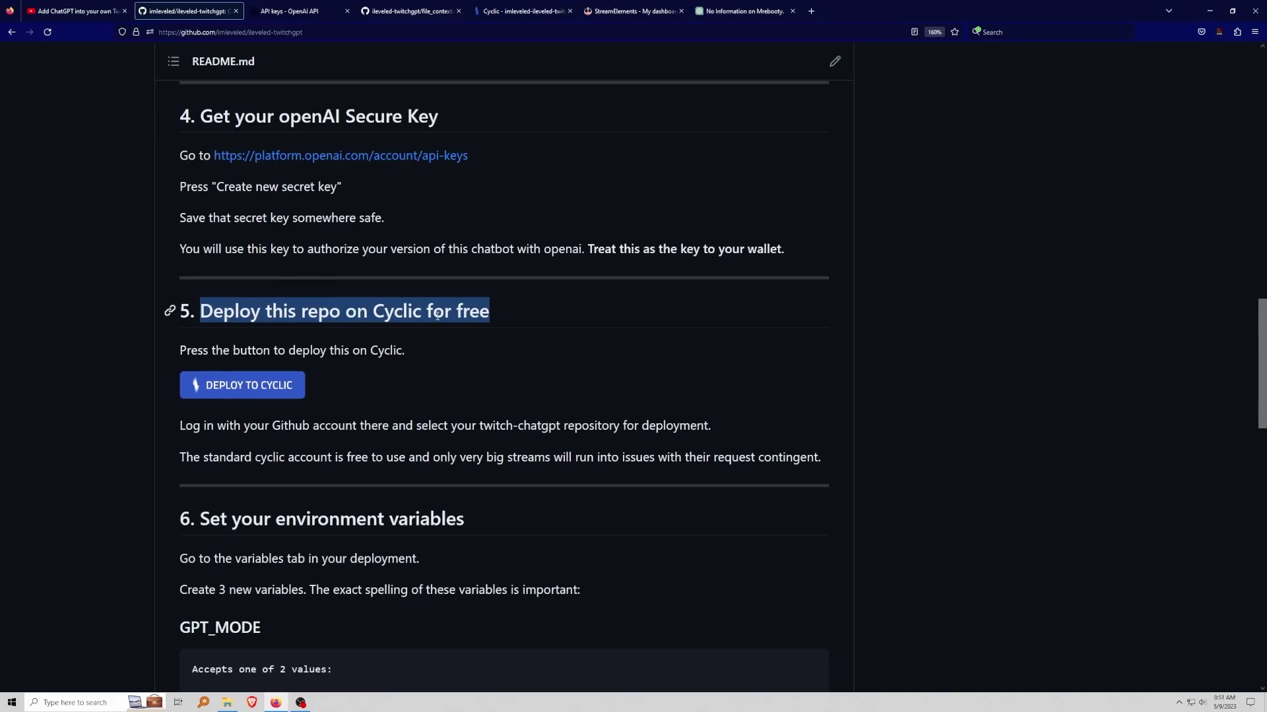
pyautogui.moveTo(373, 311); pyautogui.dragTo(425, 312)
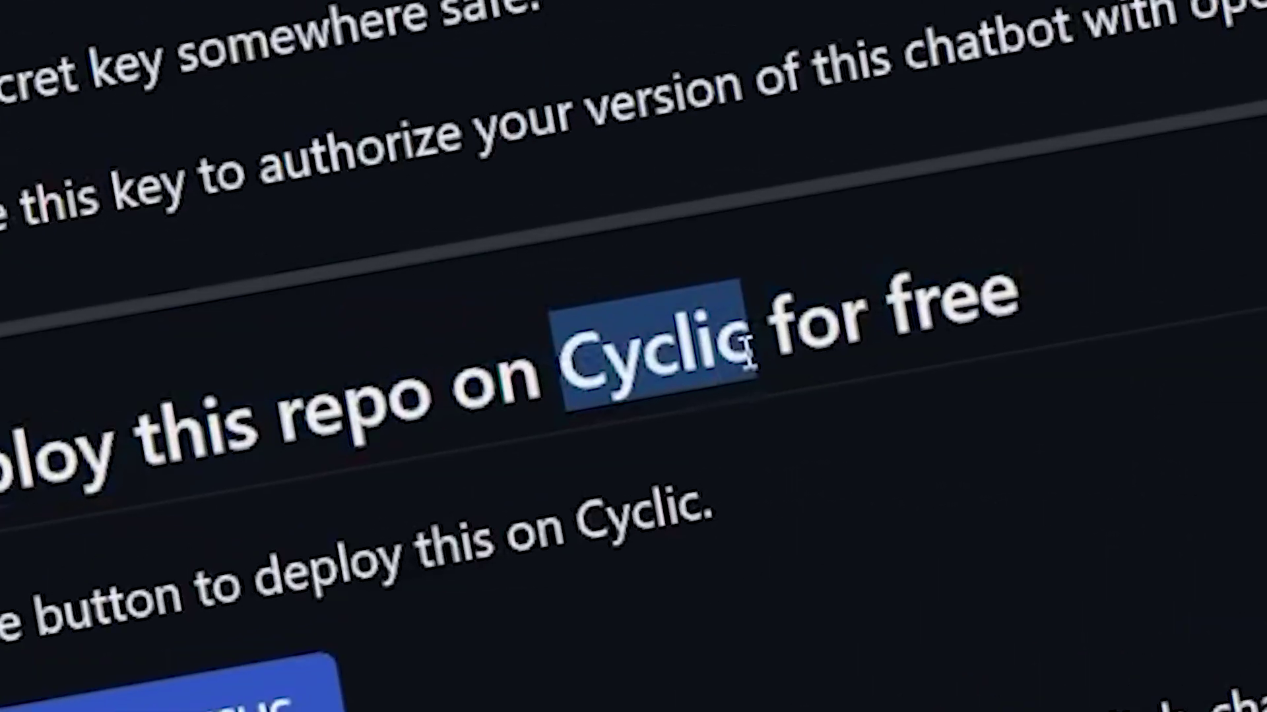
pyautogui.moveTo(509, 343); pyautogui.dragTo(516, 342)
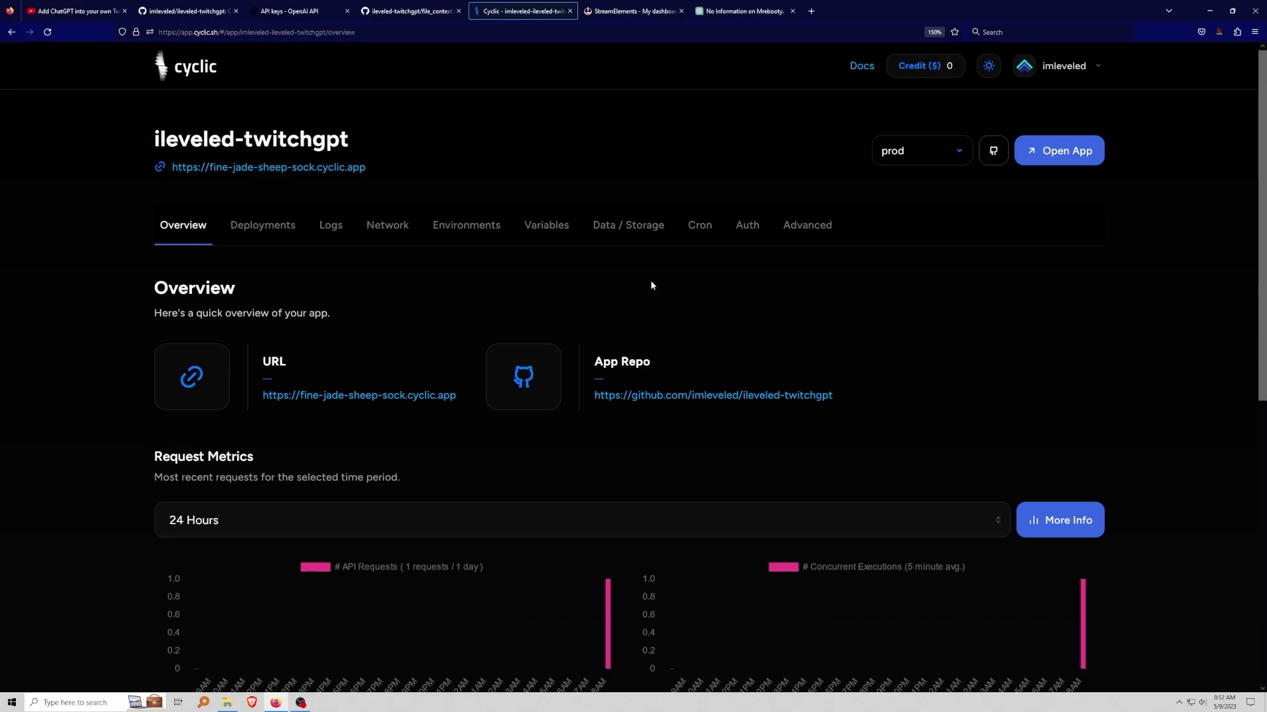
# Step: Close the extra file_context.txt browser tab and return to the README to read section 6 on setting the environment variables
pyautogui.click(422, 10)
pyautogui.click(460, 10)
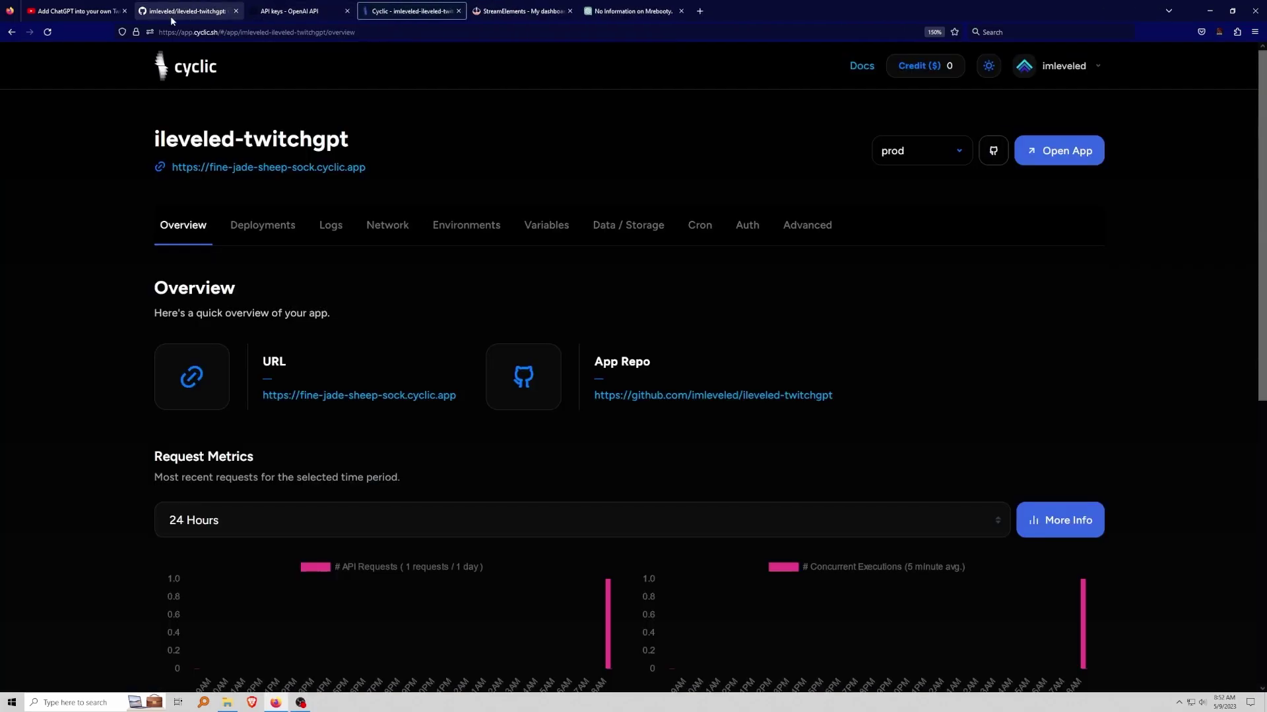
pyautogui.click(184, 11)
pyautogui.scroll(-5, 124, 359)
pyautogui.moveTo(460, 201); pyautogui.dragTo(176, 190)
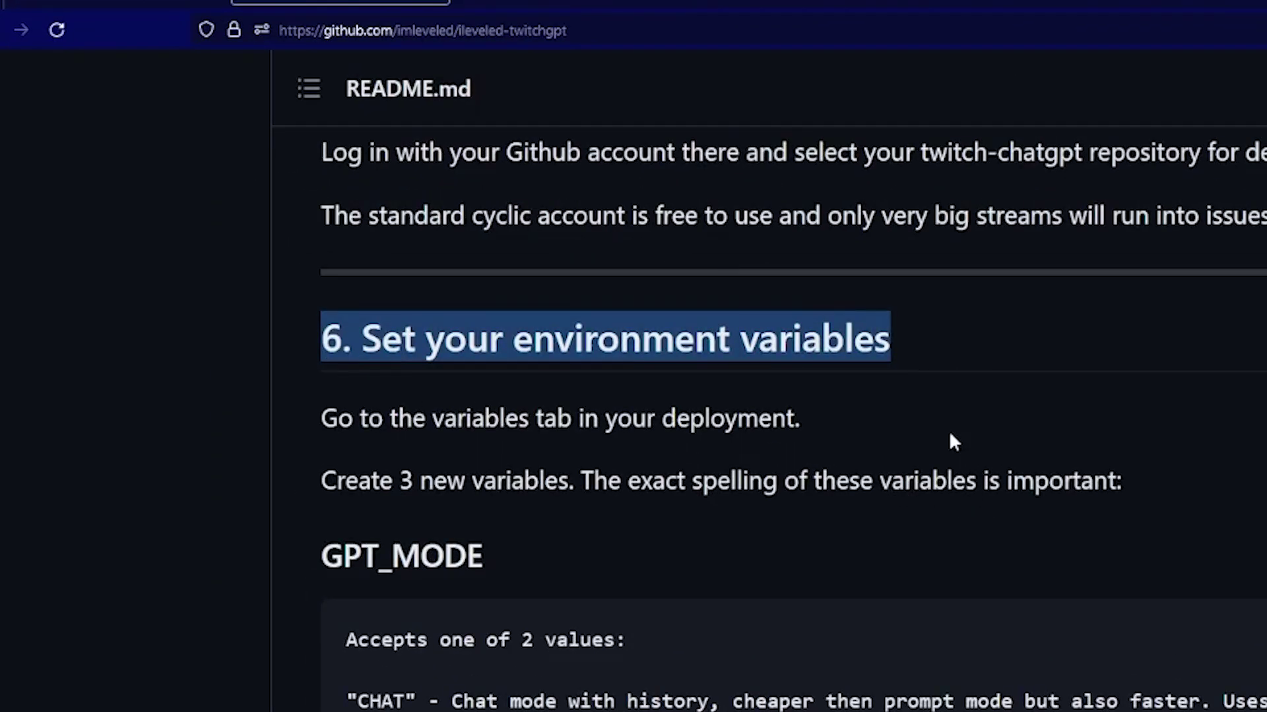
pyautogui.scroll(-2, 613, 549)
pyautogui.scroll(1, 613, 539)
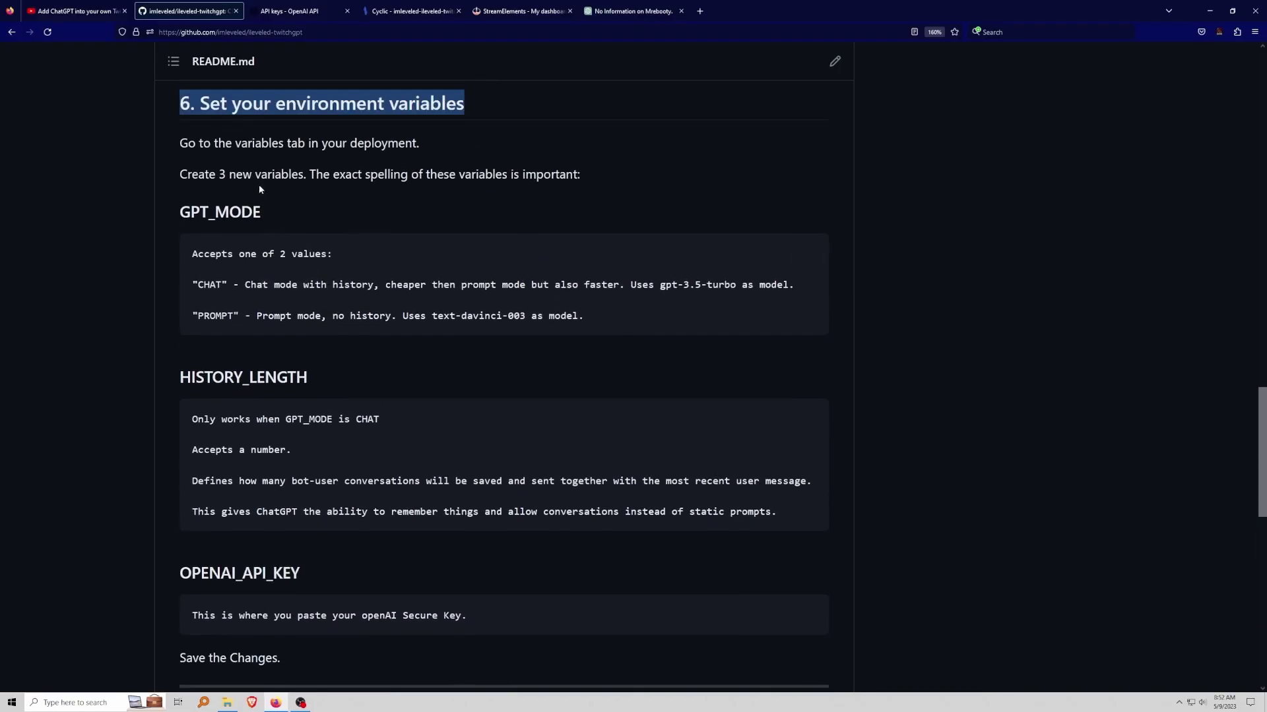
# Step: Read the GPT_MODE, HISTORY_LENGTH and OPENAI_API_KEY variable descriptions in section 6 of the README
pyautogui.moveTo(264, 212); pyautogui.dragTo(177, 212)
pyautogui.click(325, 385)
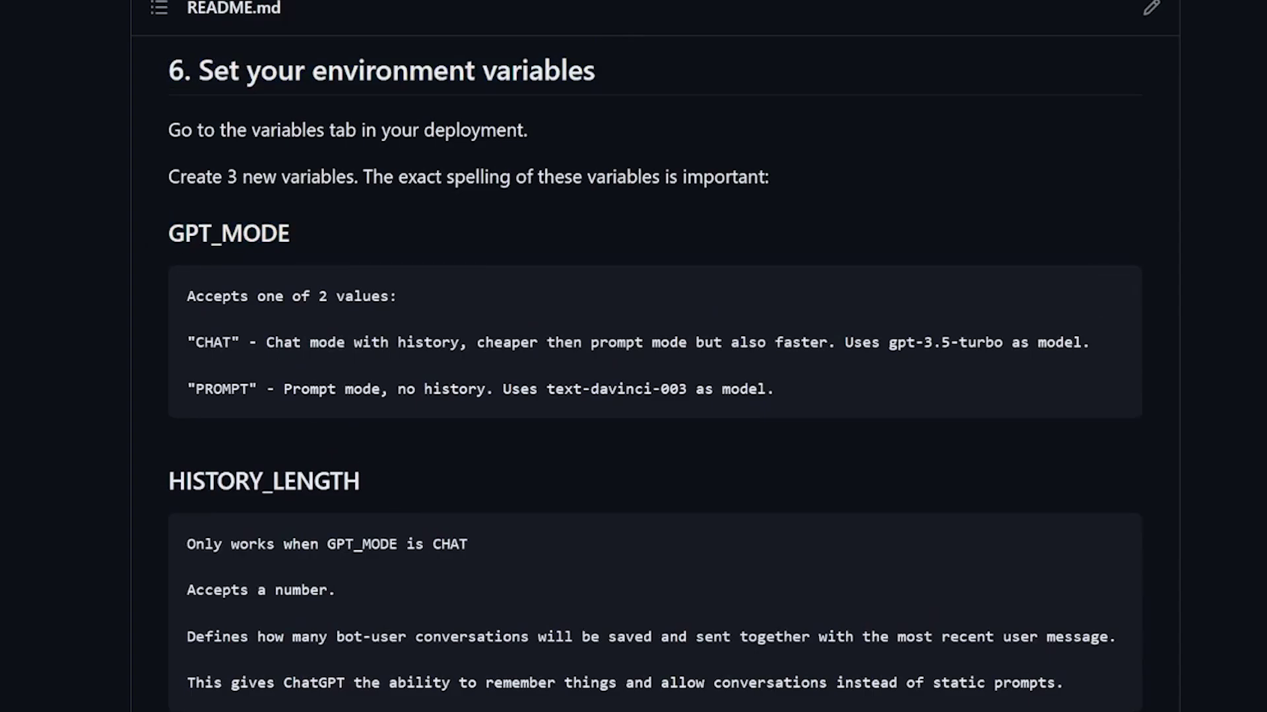
pyautogui.moveTo(169, 521); pyautogui.dragTo(479, 495)
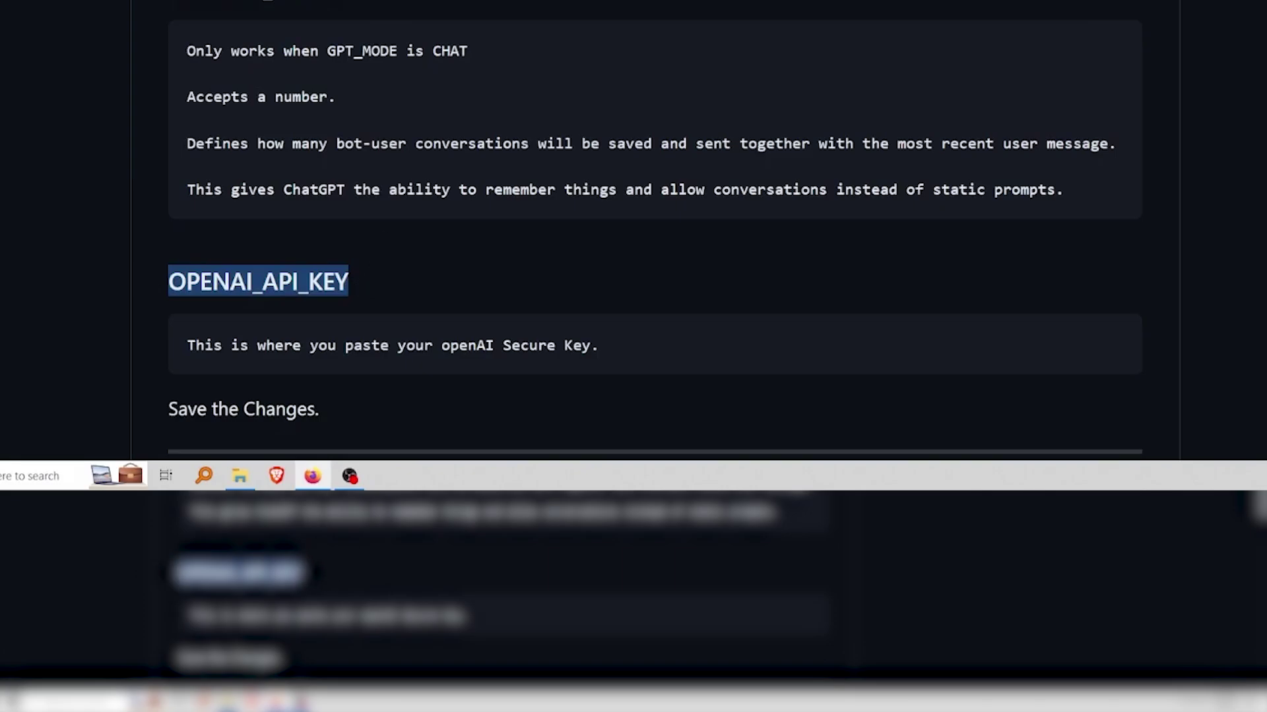
# Step: Switch to the Cyclic deployment's environment variables and examine the OPENAI_API_KEY entry
pyautogui.click(402, 15)
pyautogui.click(547, 109)
pyautogui.scroll(1, 810, 244)
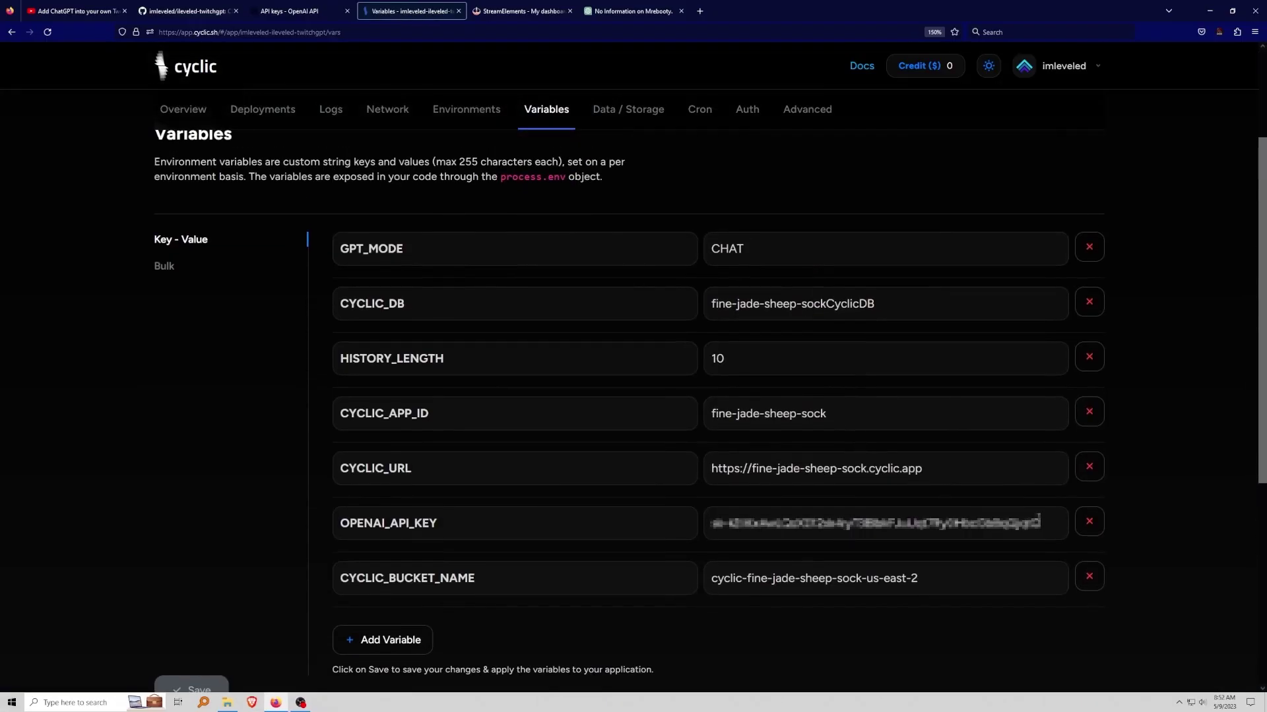
pyautogui.moveTo(1039, 524); pyautogui.dragTo(695, 540)
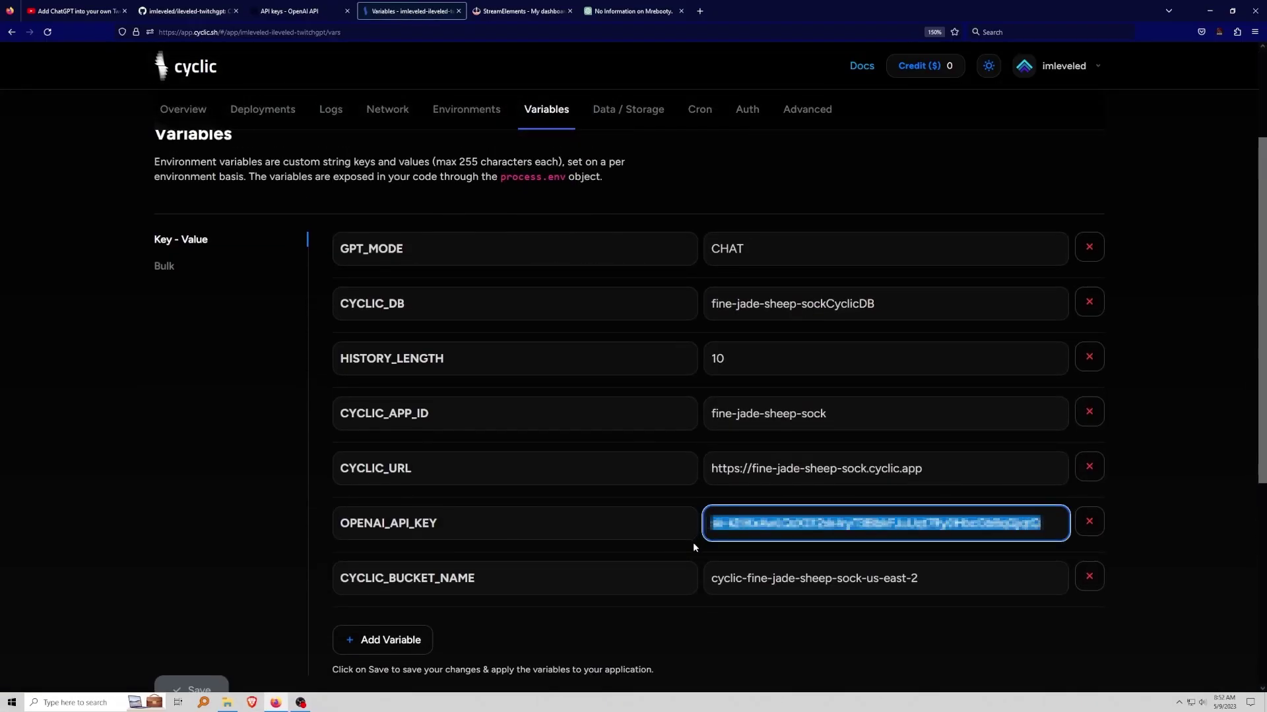
pyautogui.click(273, 484)
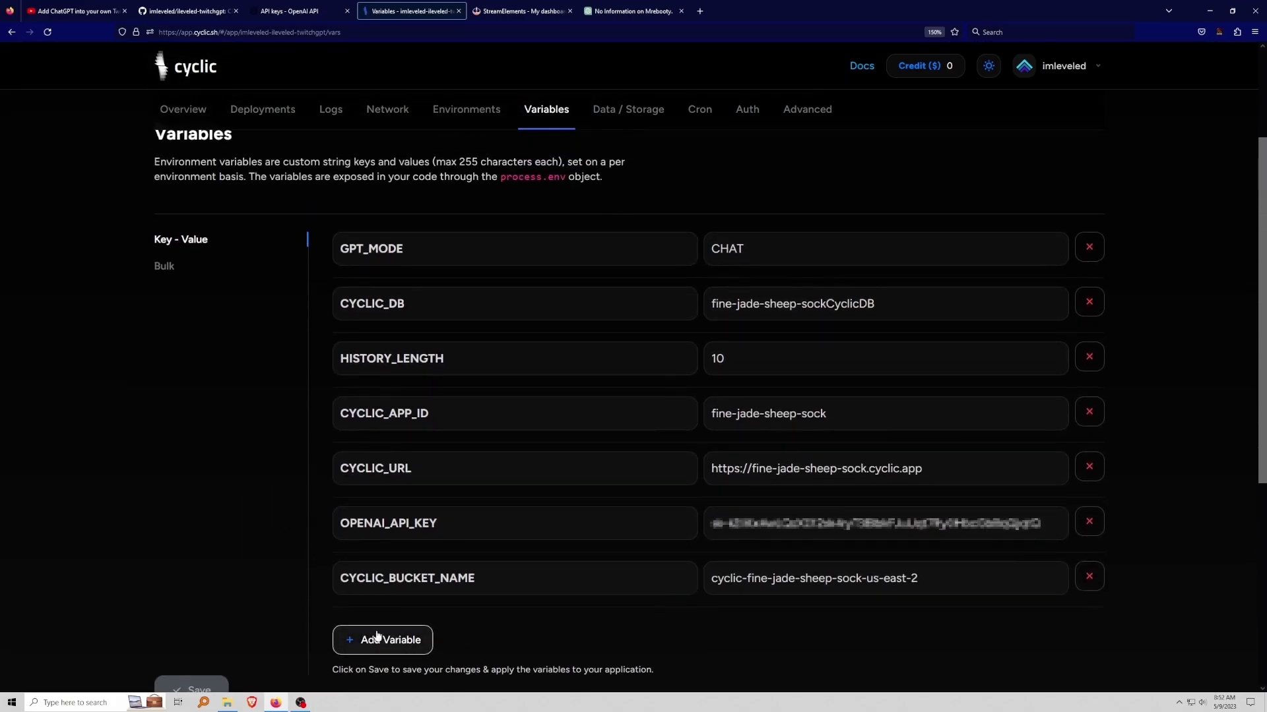
# Step: Add a new variable row with the key GPT_MODE copied from the README, and remove that row again
pyautogui.click(389, 639)
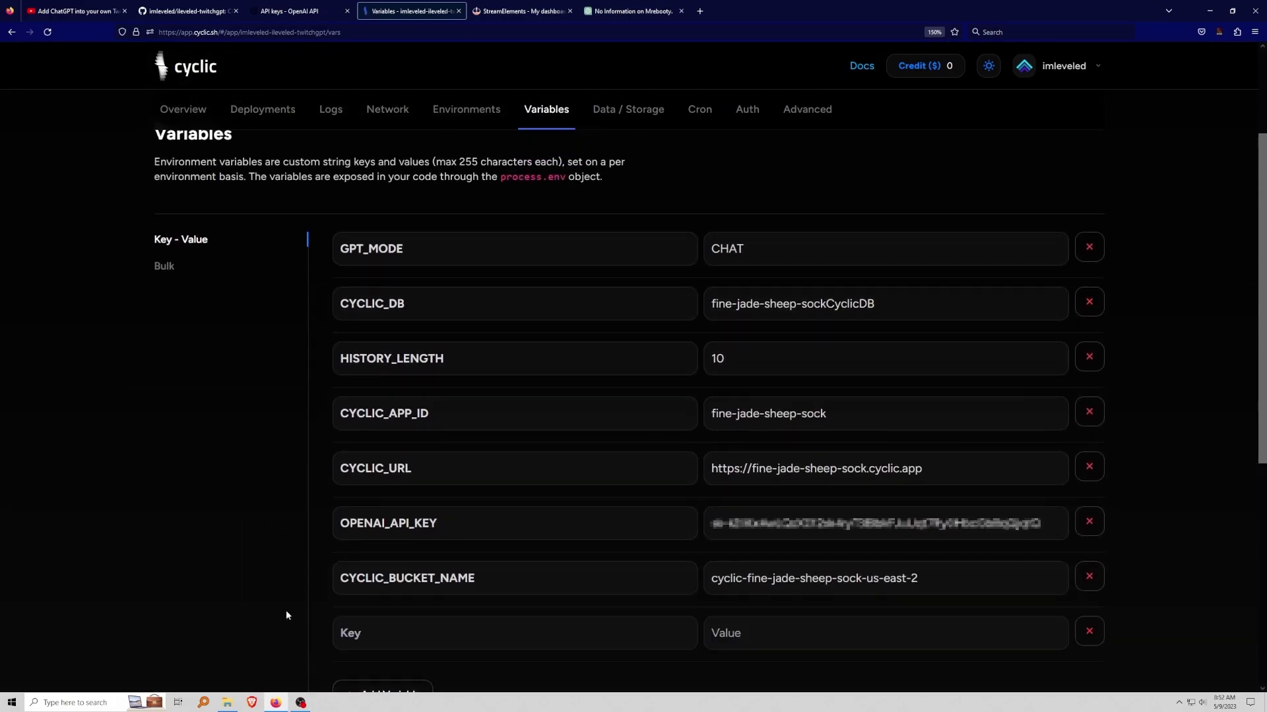
pyautogui.scroll(-2, 330, 594)
pyautogui.click(385, 555)
pyautogui.click(241, 13)
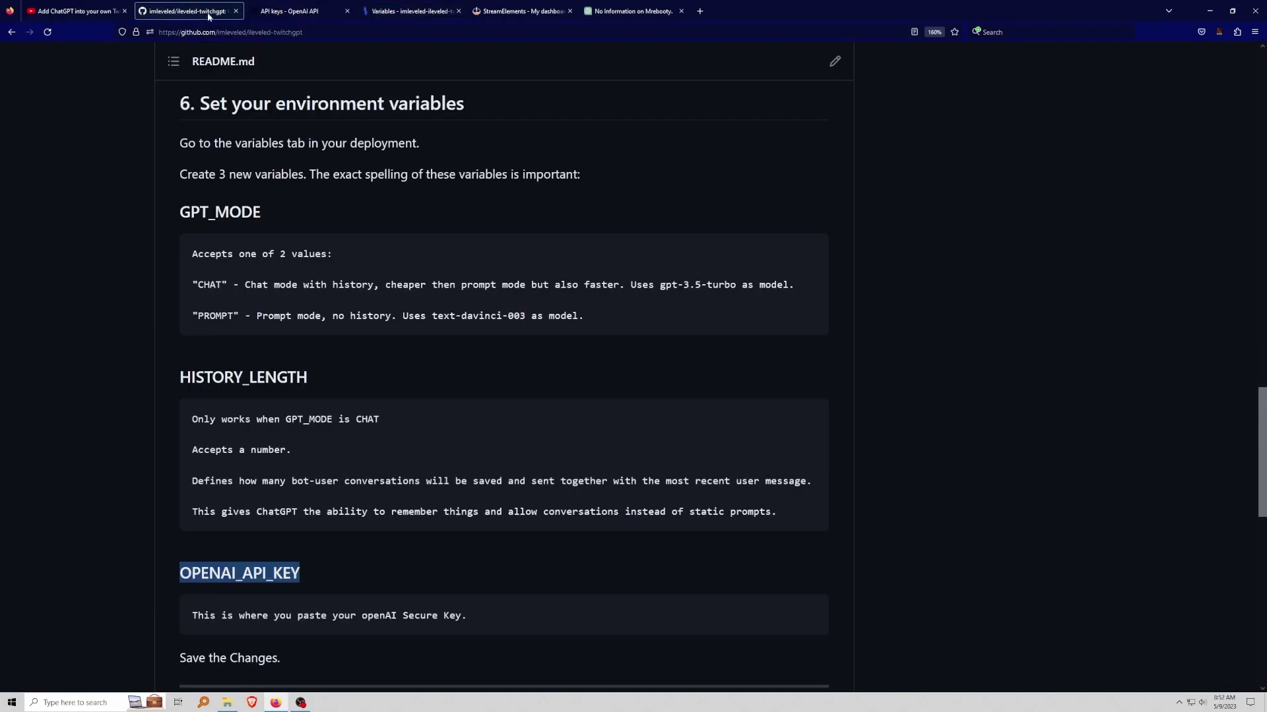
pyautogui.moveTo(264, 214); pyautogui.dragTo(183, 210)
pyautogui.hotkey('ctrl', 'c')
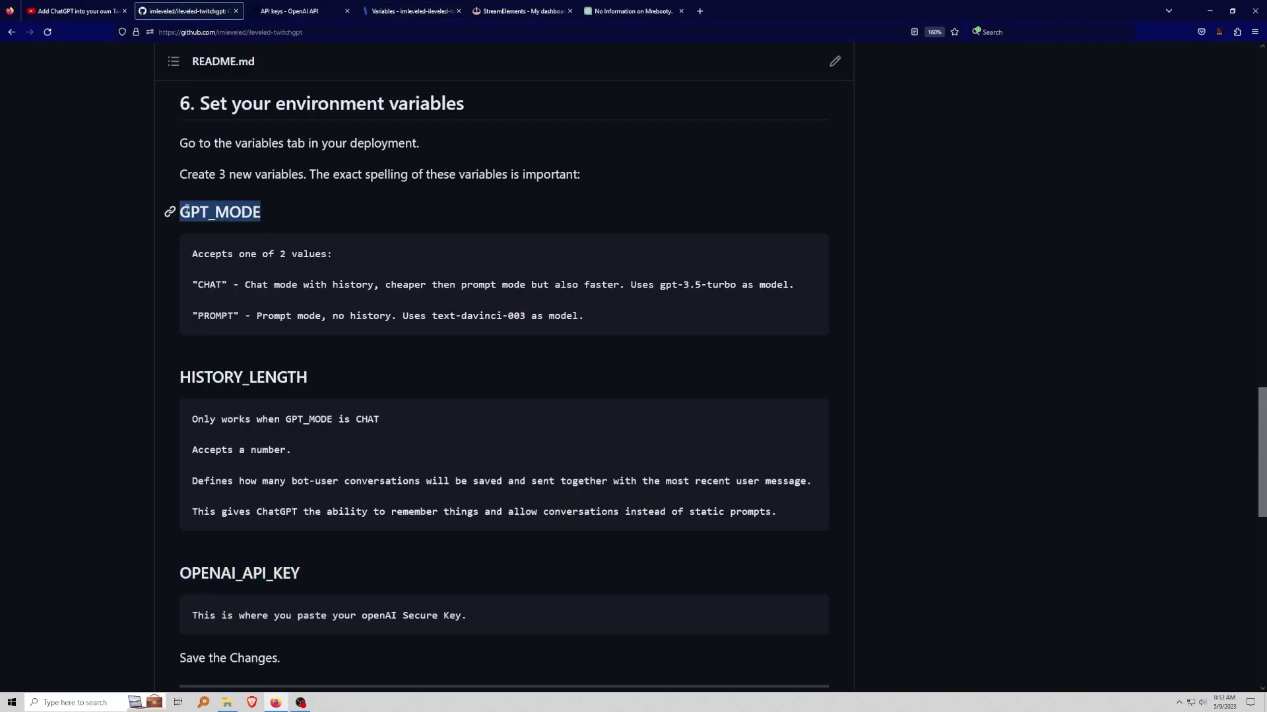
pyautogui.click(409, 11)
pyautogui.hotkey('ctrl', 'v')
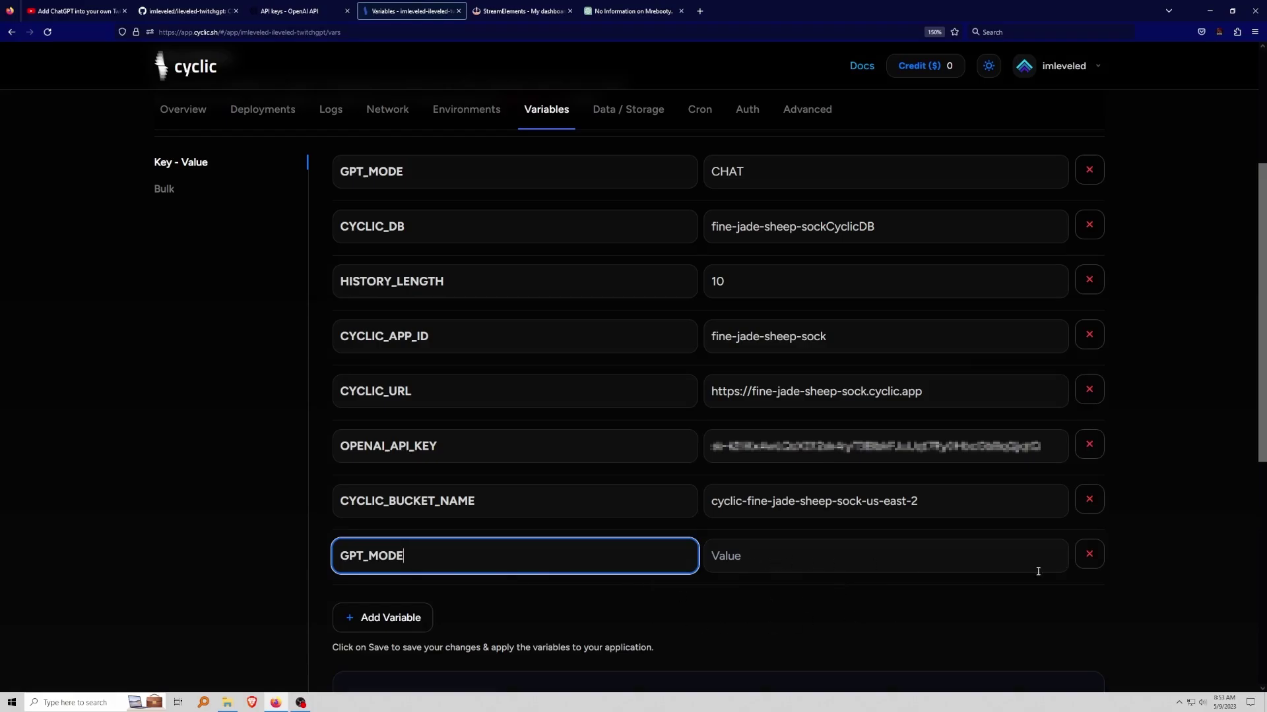
pyautogui.click(1090, 555)
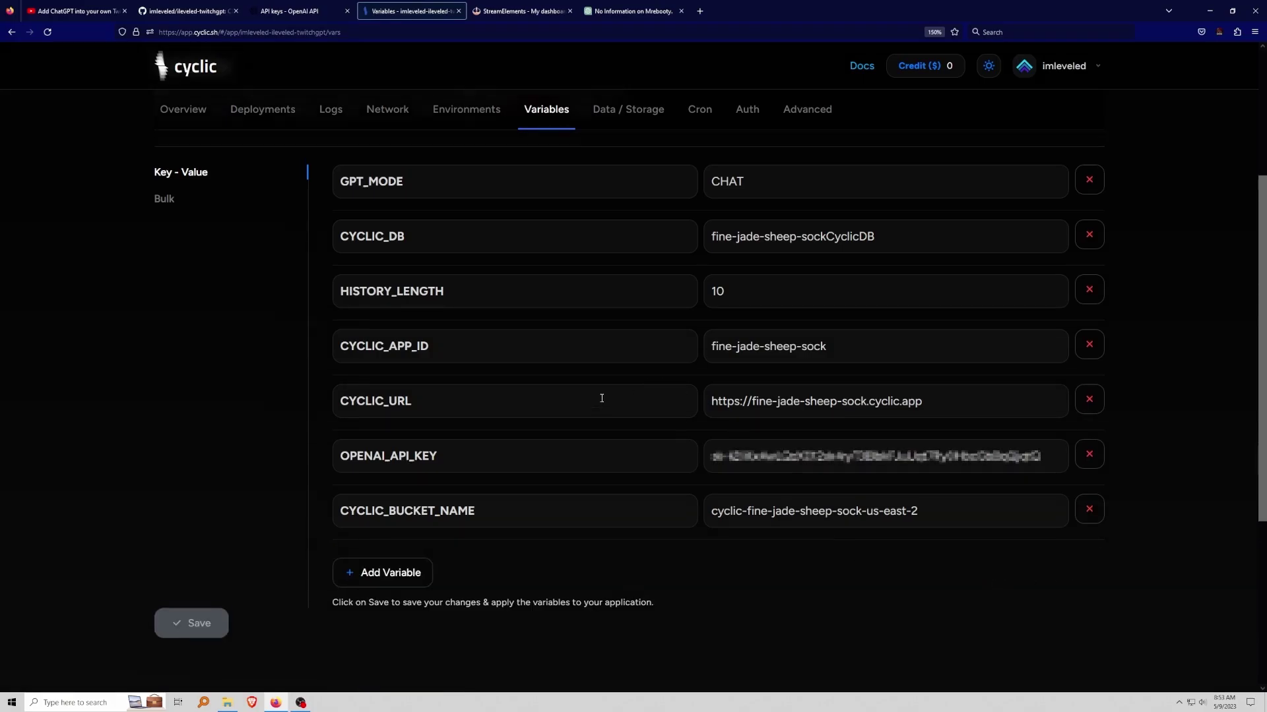
# Step: Review the GPT_MODE, HISTORY_LENGTH and OPENAI_API_KEY variables with their values, and locate the option for saving them
pyautogui.scroll(2, 602, 398)
pyautogui.moveTo(340, 250); pyautogui.dragTo(351, 252)
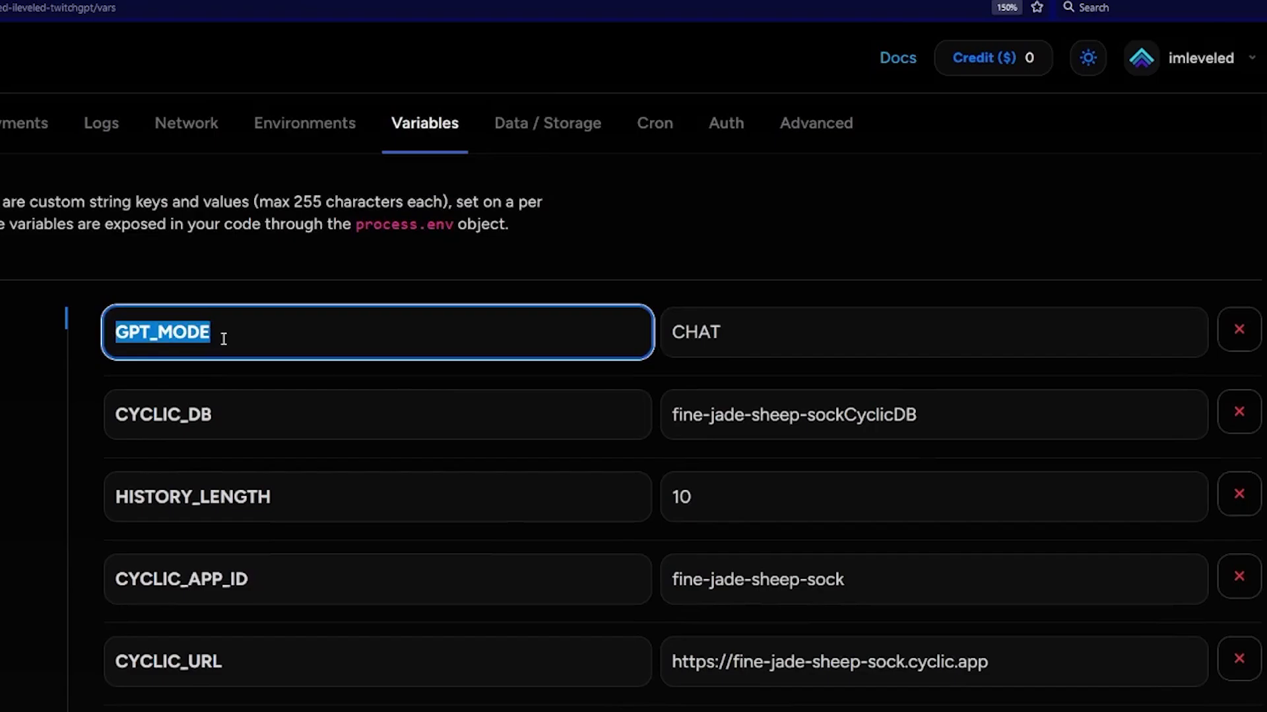
pyautogui.press('Tab')
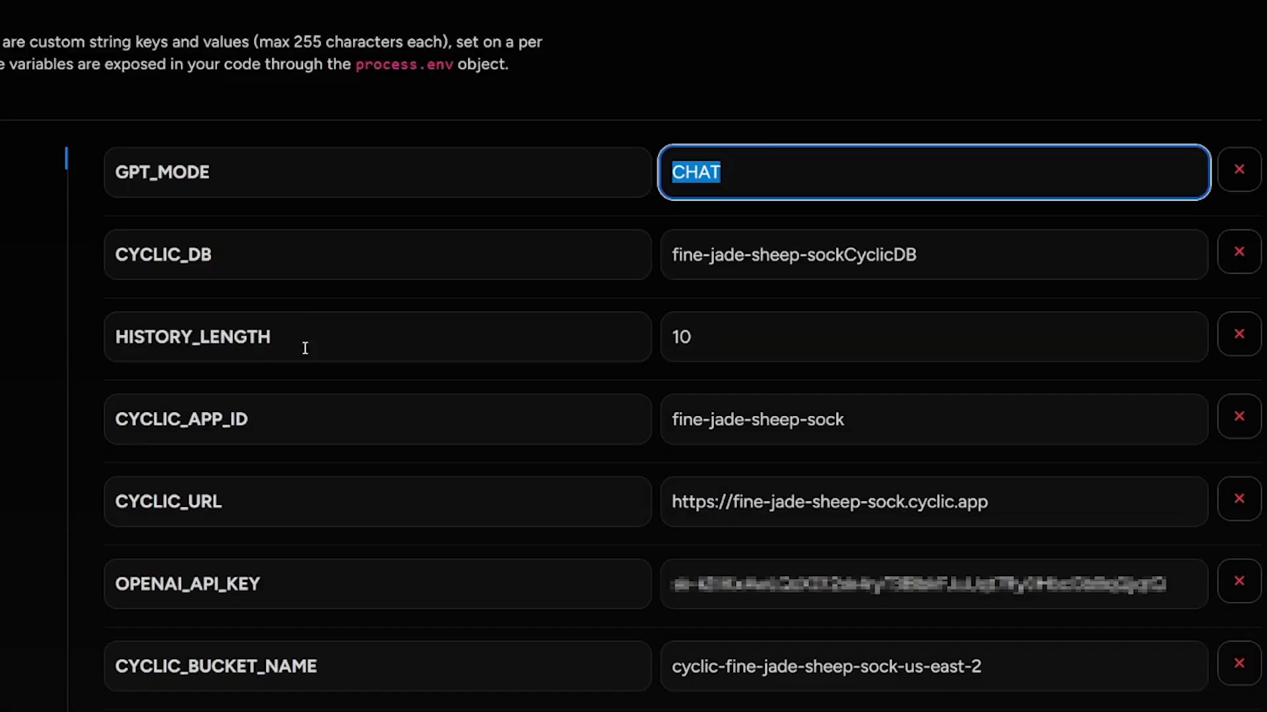
pyautogui.moveTo(301, 506); pyautogui.dragTo(106, 506)
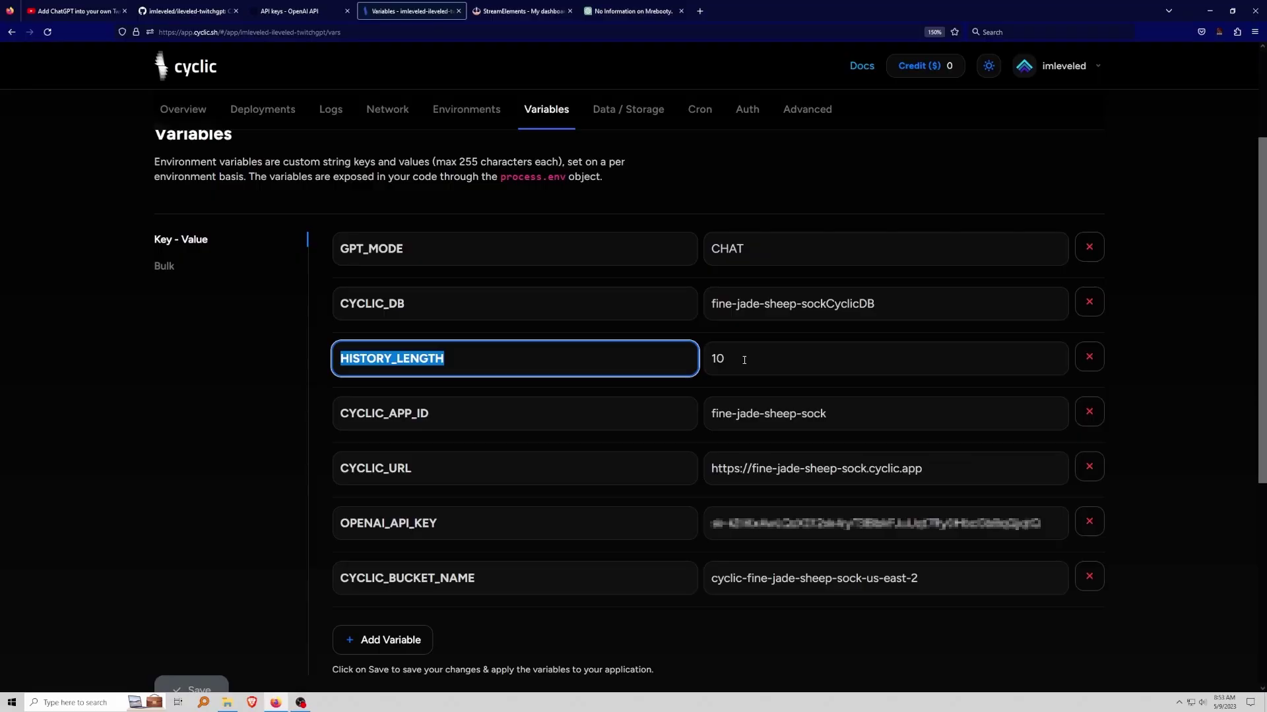
pyautogui.press('Tab')
pyautogui.moveTo(481, 522); pyautogui.dragTo(332, 529)
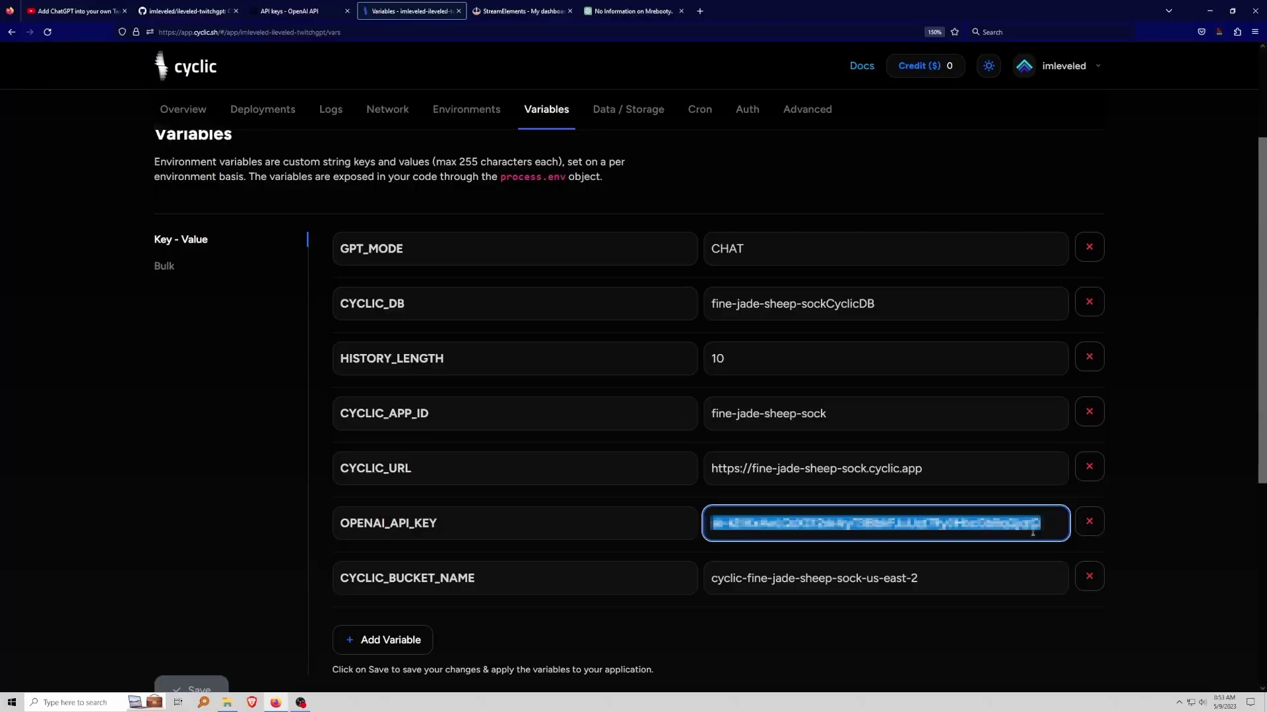
pyautogui.click(296, 472)
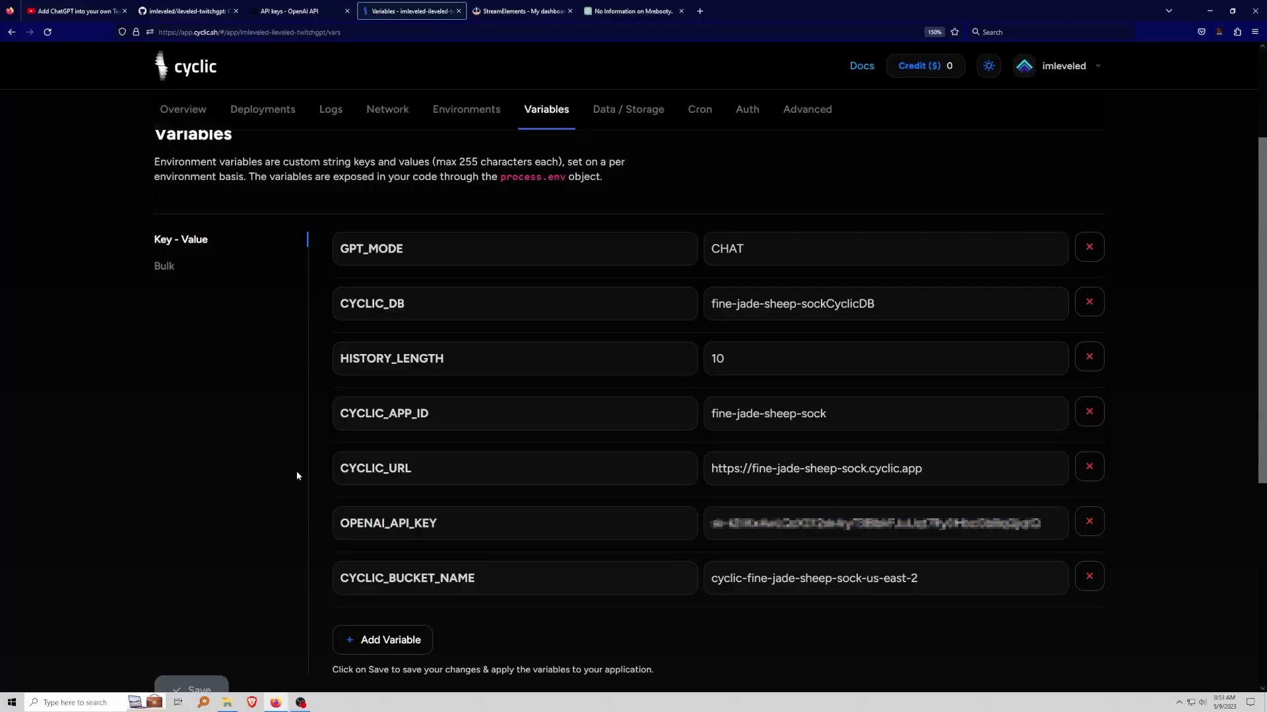
pyautogui.scroll(-3, 300, 501)
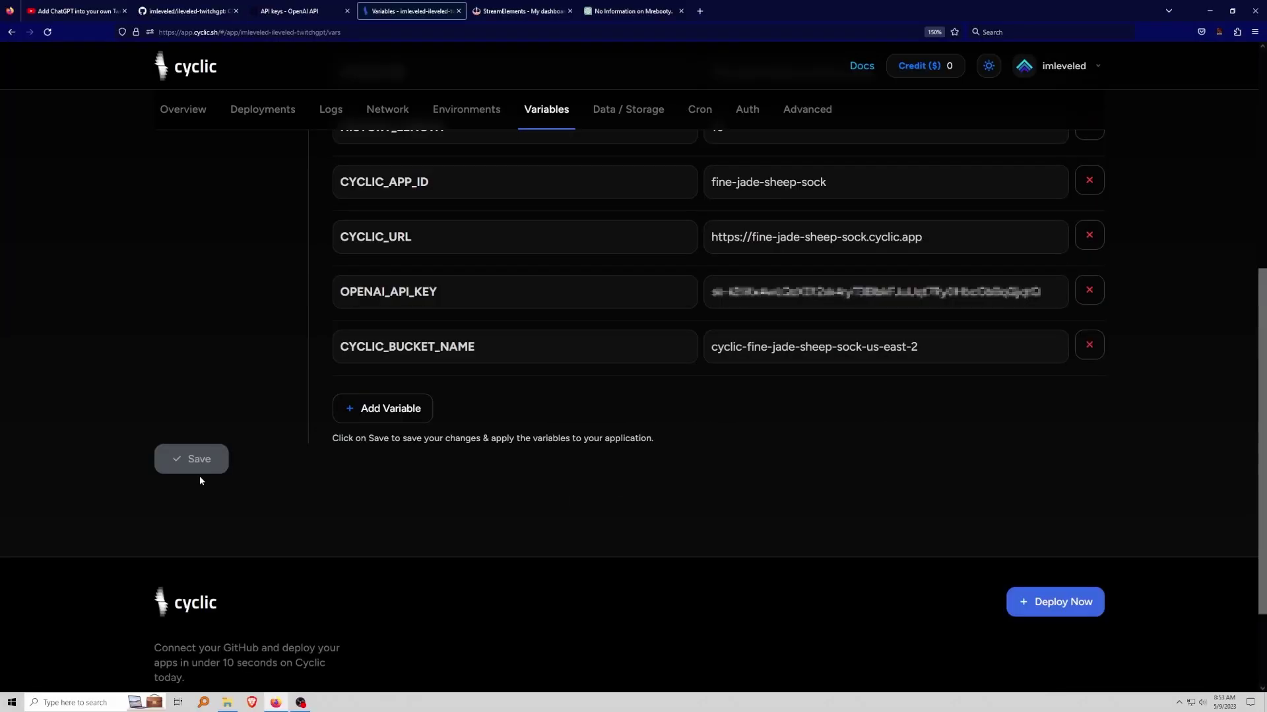
pyautogui.scroll(4, 489, 511)
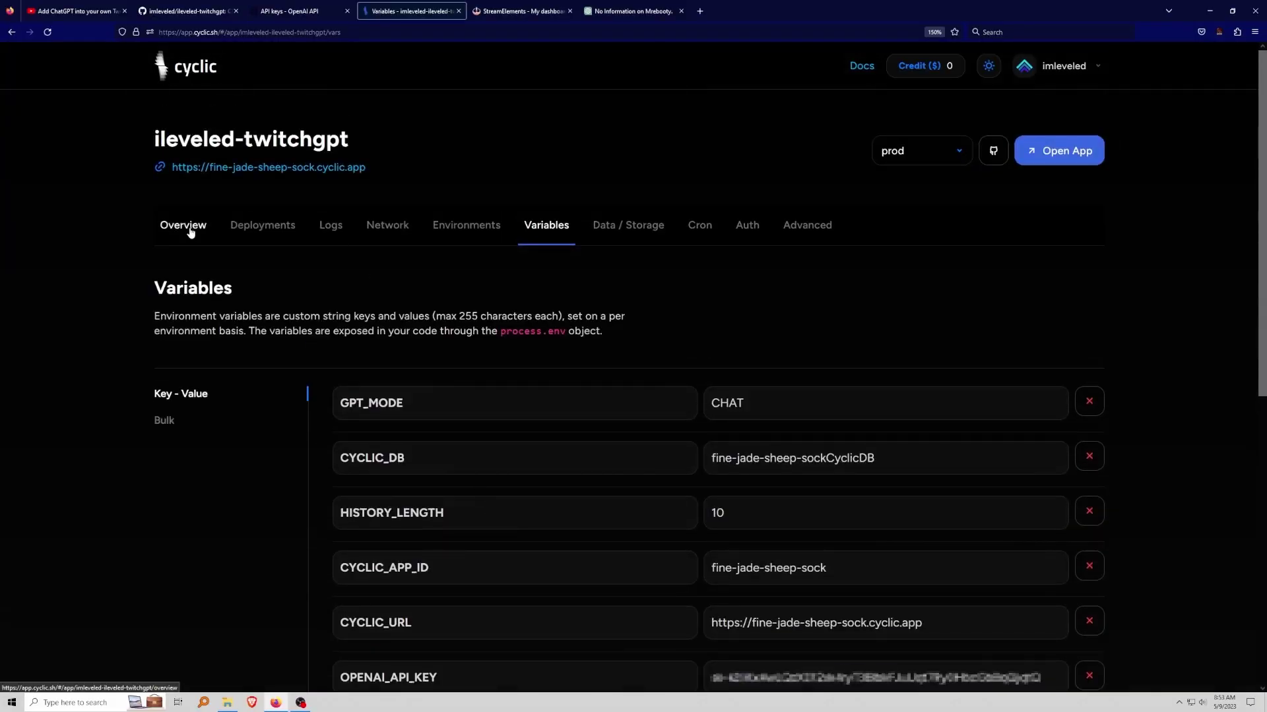
# Step: Open the deployment's overview and read README section 8 on the Streamelements and Nightbot response commands
pyautogui.click(190, 230)
pyautogui.click(187, 11)
pyautogui.scroll(-10, 663, 402)
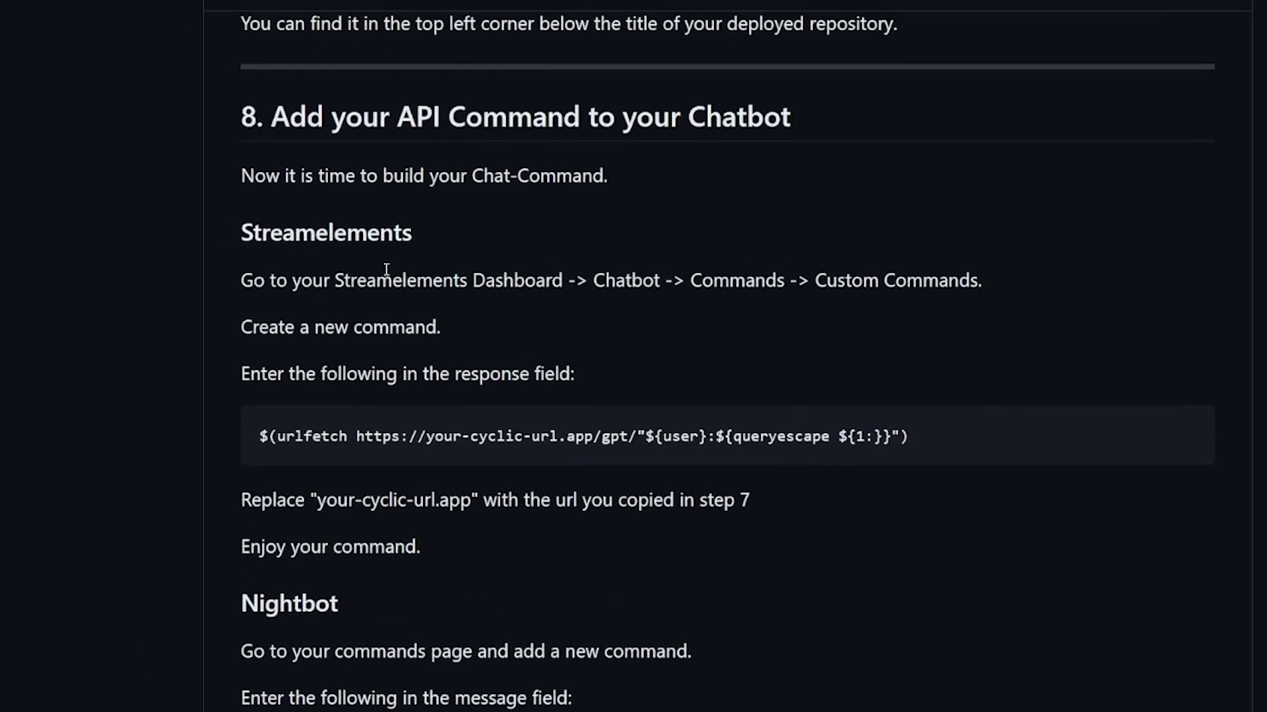
pyautogui.moveTo(407, 242); pyautogui.dragTo(241, 274)
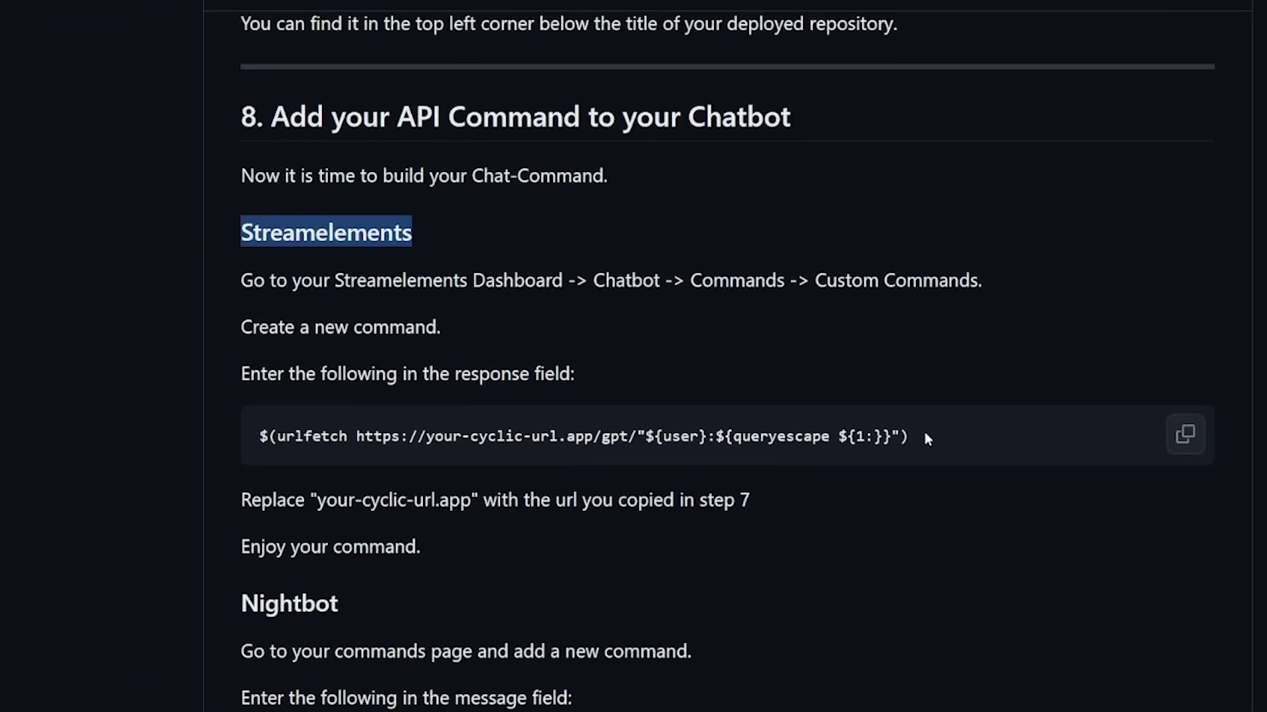
pyautogui.moveTo(909, 437); pyautogui.dragTo(259, 443)
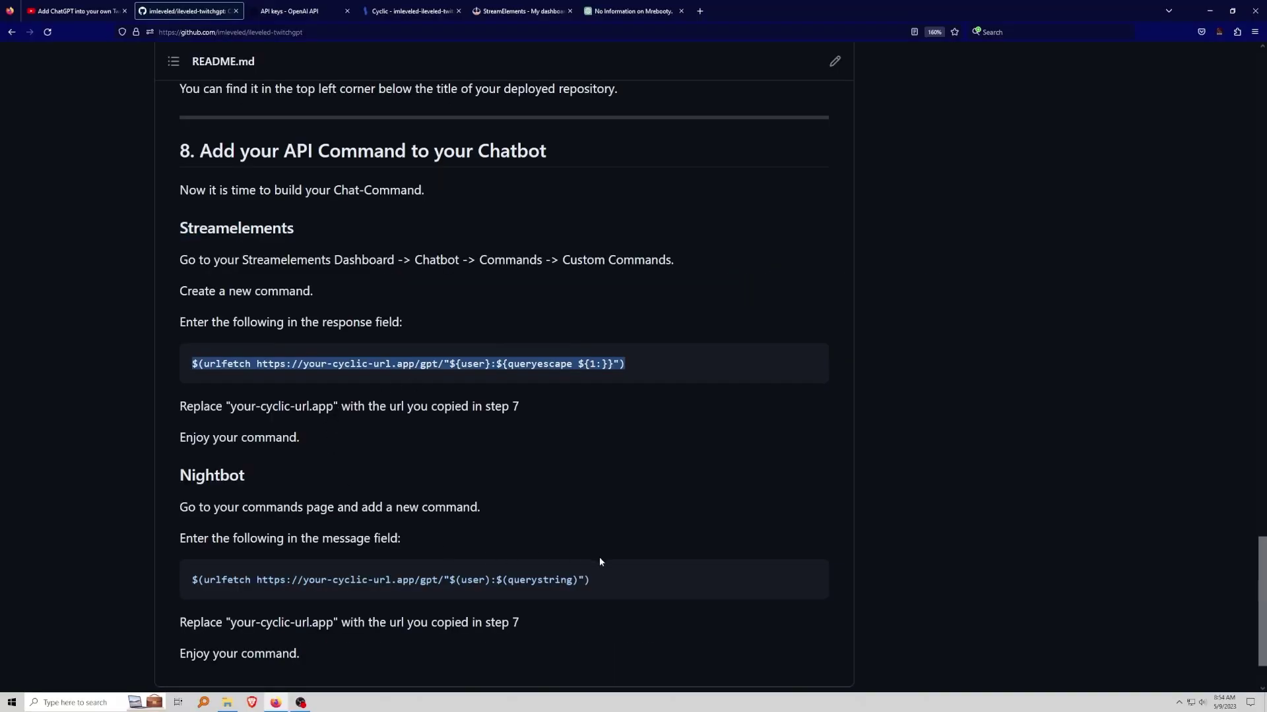
pyautogui.moveTo(592, 580); pyautogui.dragTo(191, 580)
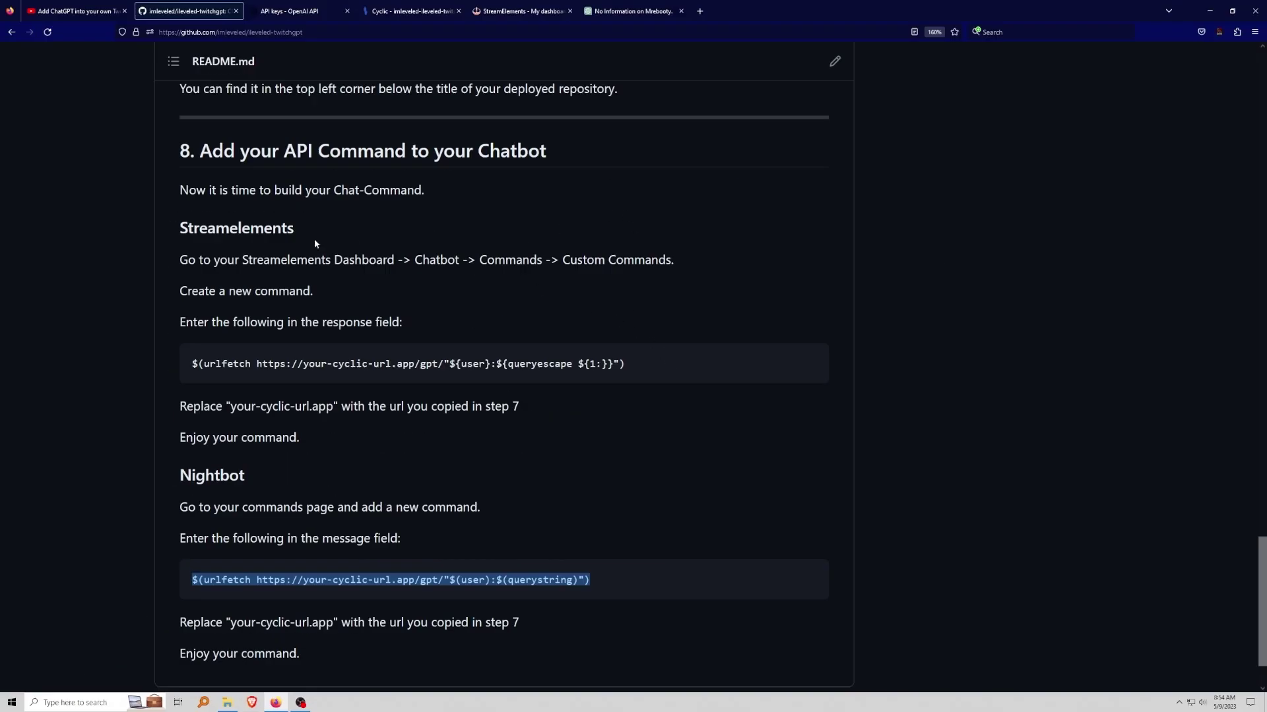
pyautogui.click(432, 308)
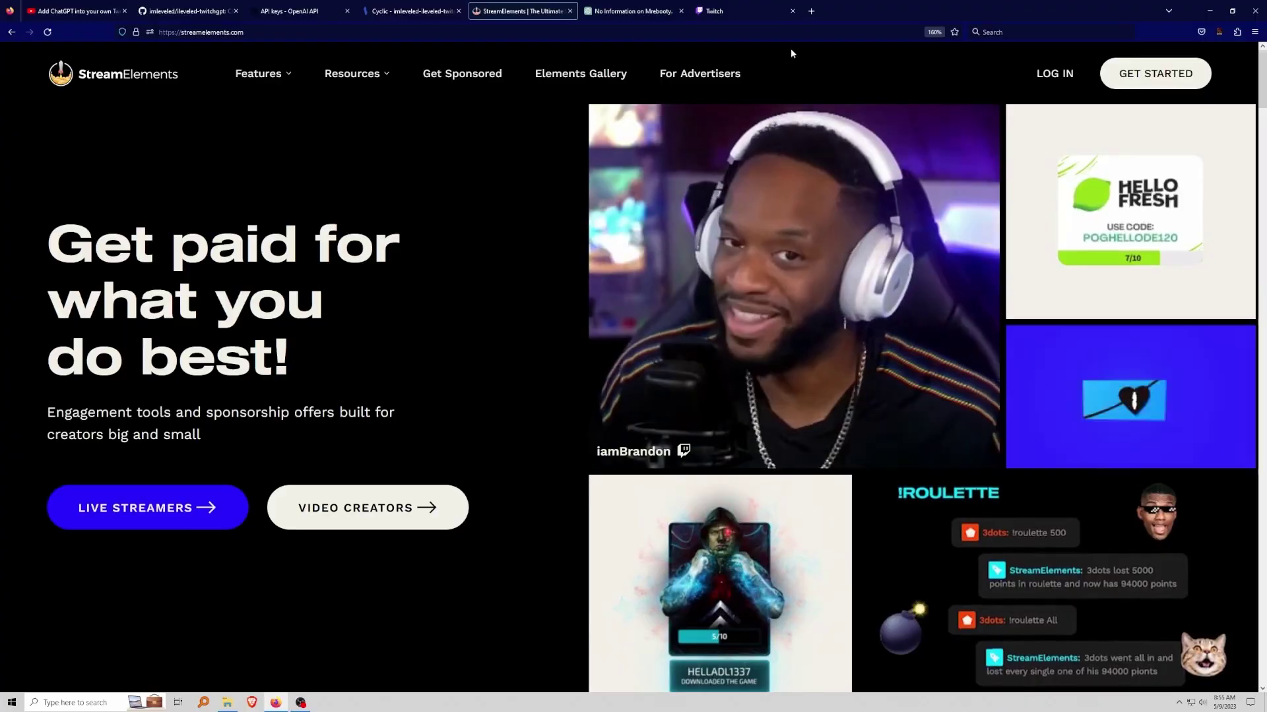
# Step: Log in to StreamElements and open the chatbot's list of custom chat commands
pyautogui.click(1053, 75)
pyautogui.click(613, 319)
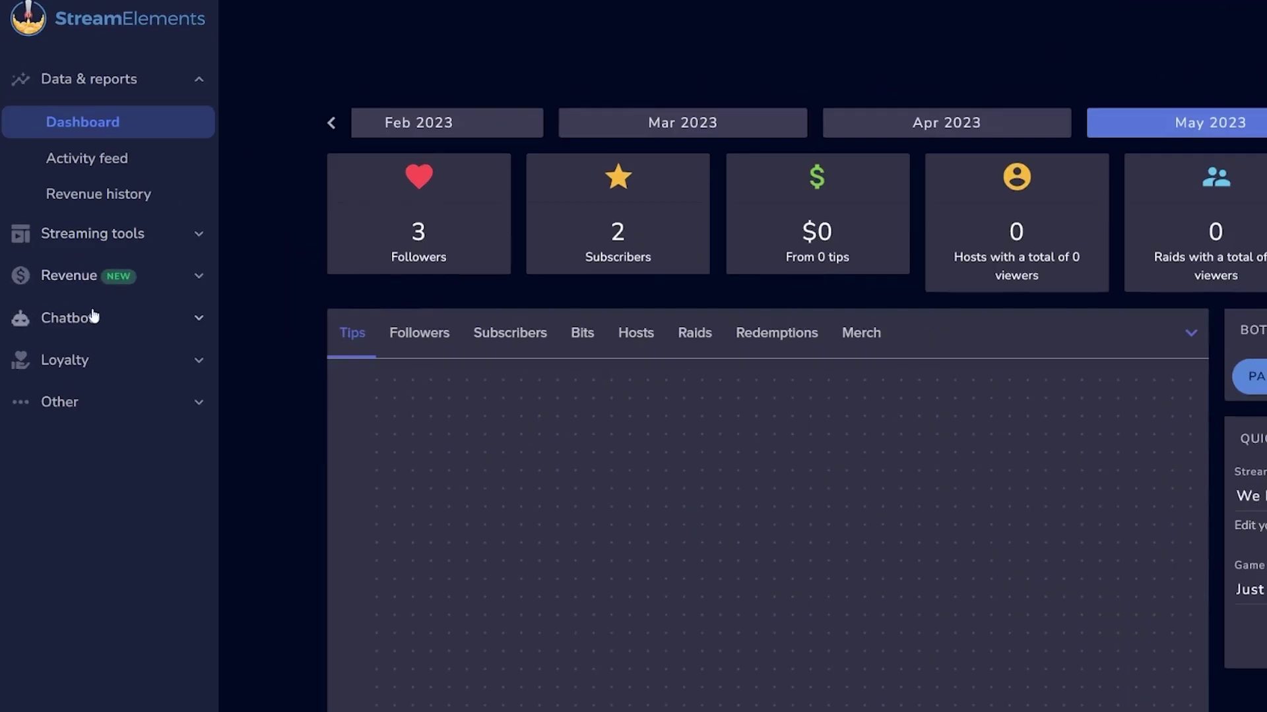
pyautogui.click(72, 310)
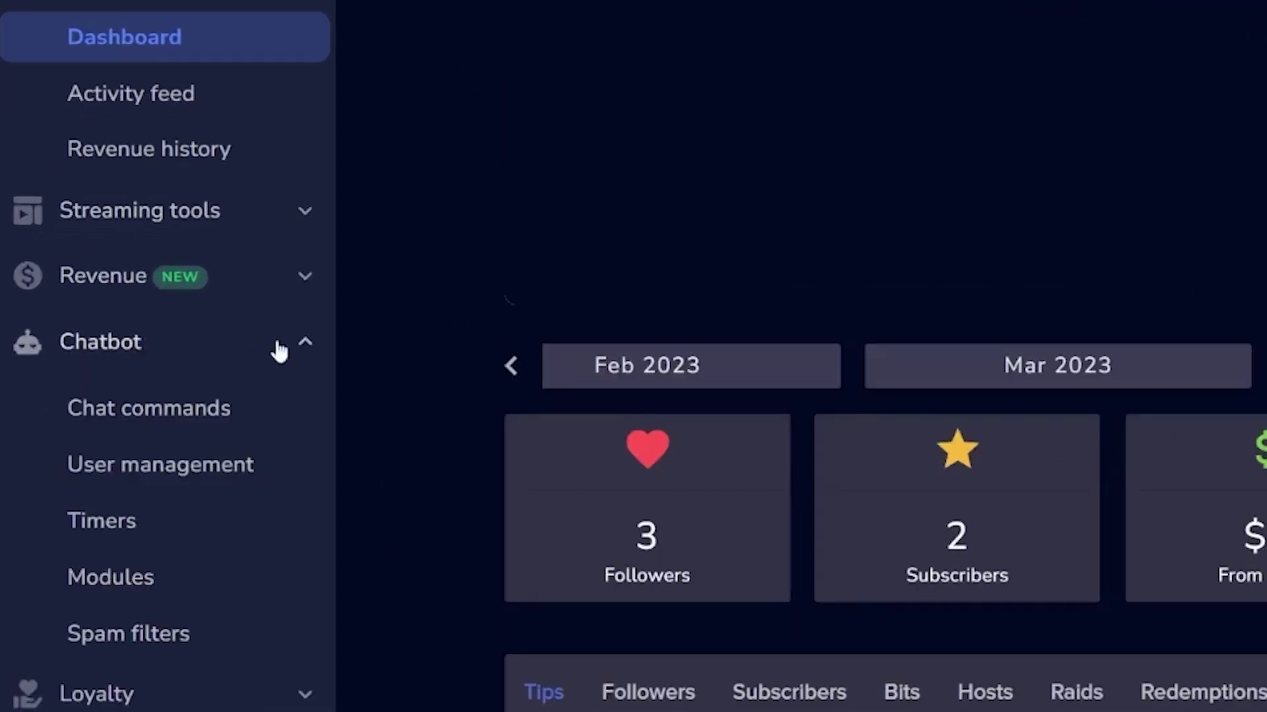
pyautogui.click(185, 348)
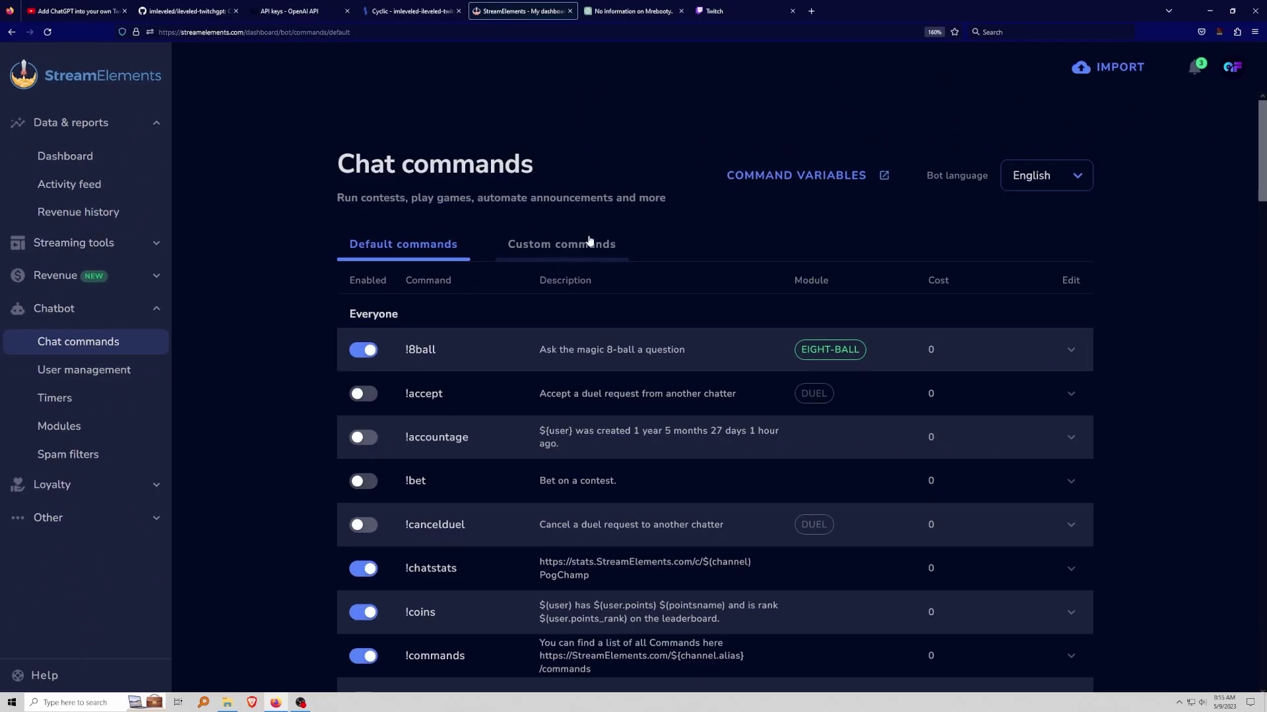
pyautogui.click(557, 248)
# Step: Expand the settings of the !levgpt custom command and examine its response text
pyautogui.scroll(-5, 329, 348)
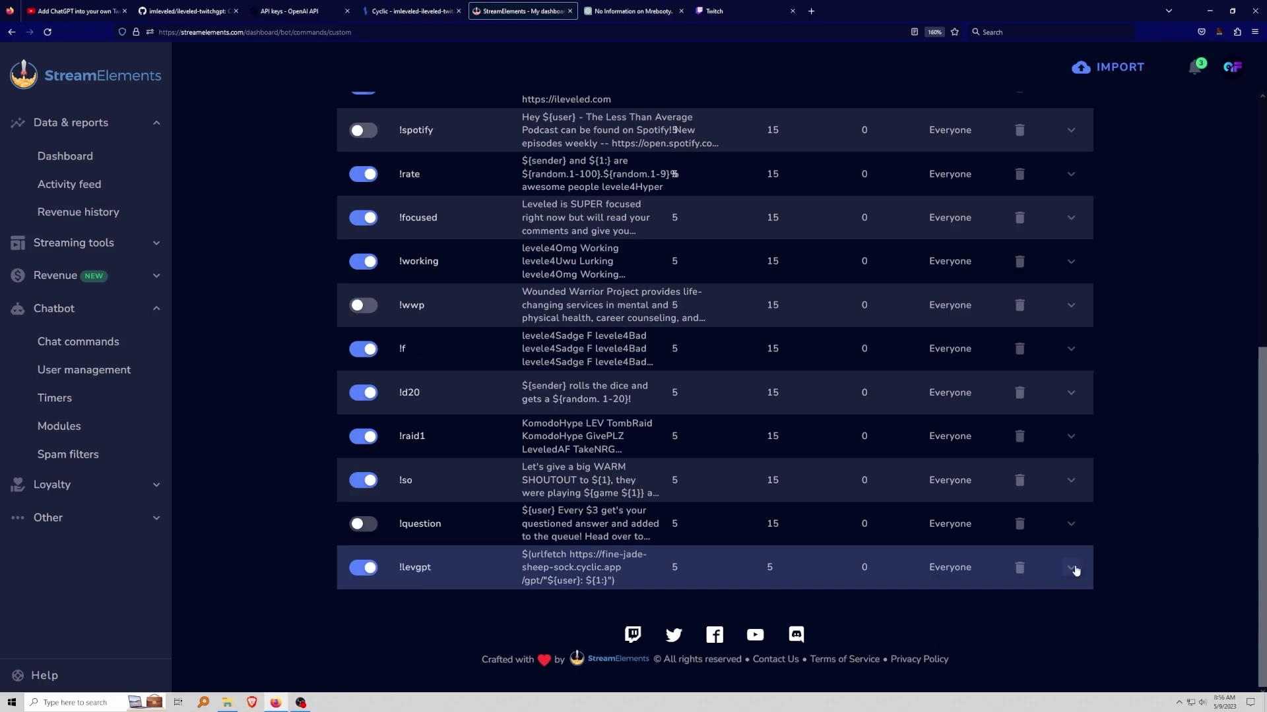
pyautogui.click(1069, 566)
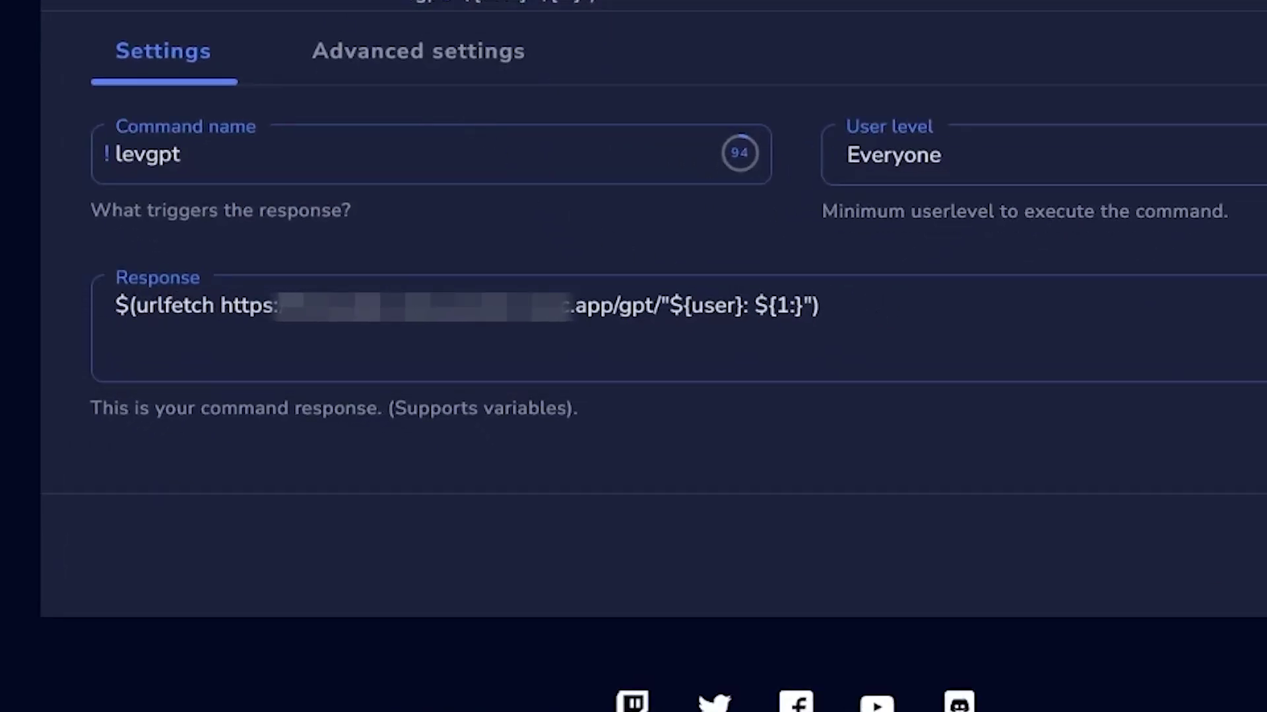
pyautogui.moveTo(941, 376); pyautogui.dragTo(109, 310)
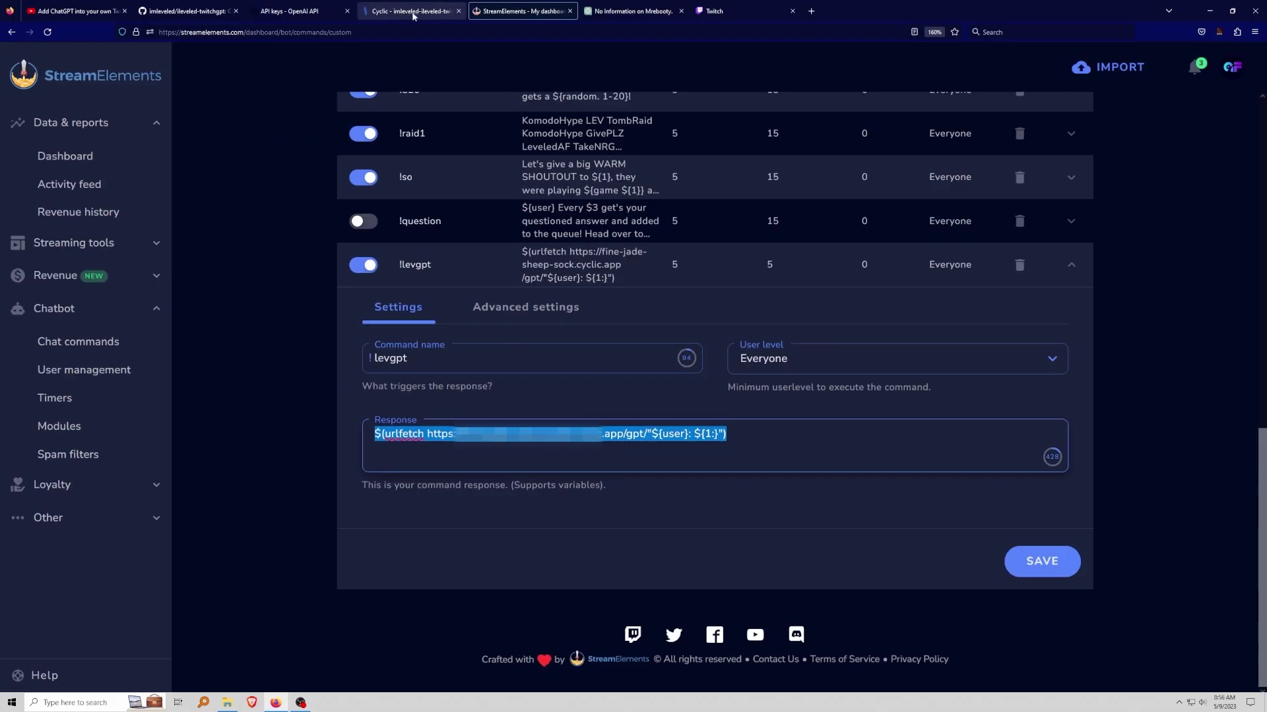
# Step: Check the Cyclic app overview and return to the README to examine the complete Streamelements urlfetch response template
pyautogui.click(409, 11)
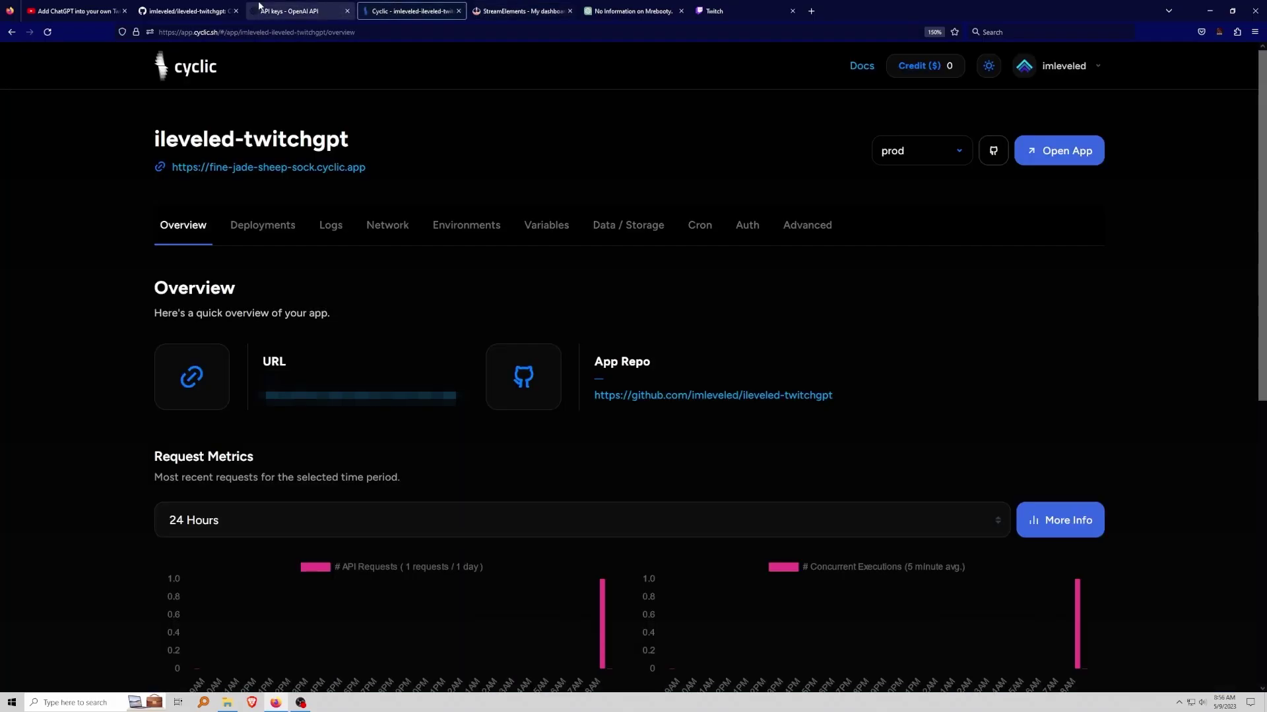
pyautogui.click(196, 9)
pyautogui.scroll(-2, 615, 314)
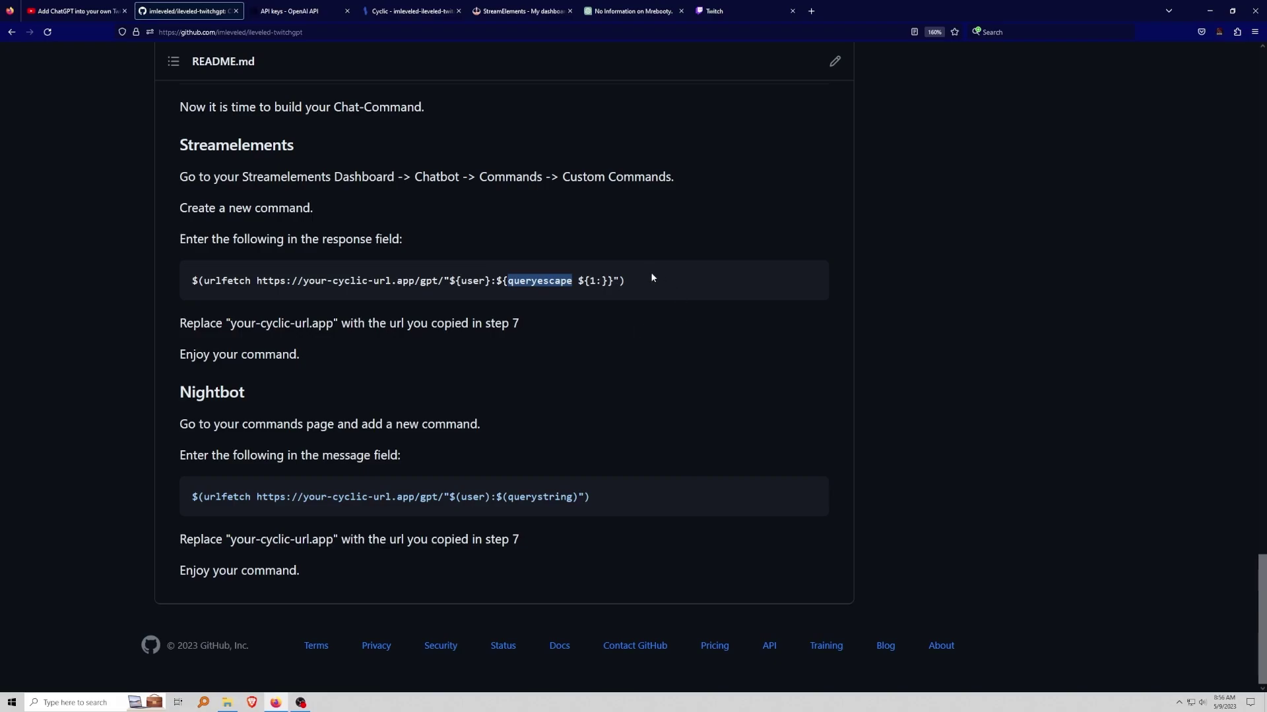
pyautogui.moveTo(650, 277); pyautogui.dragTo(190, 282)
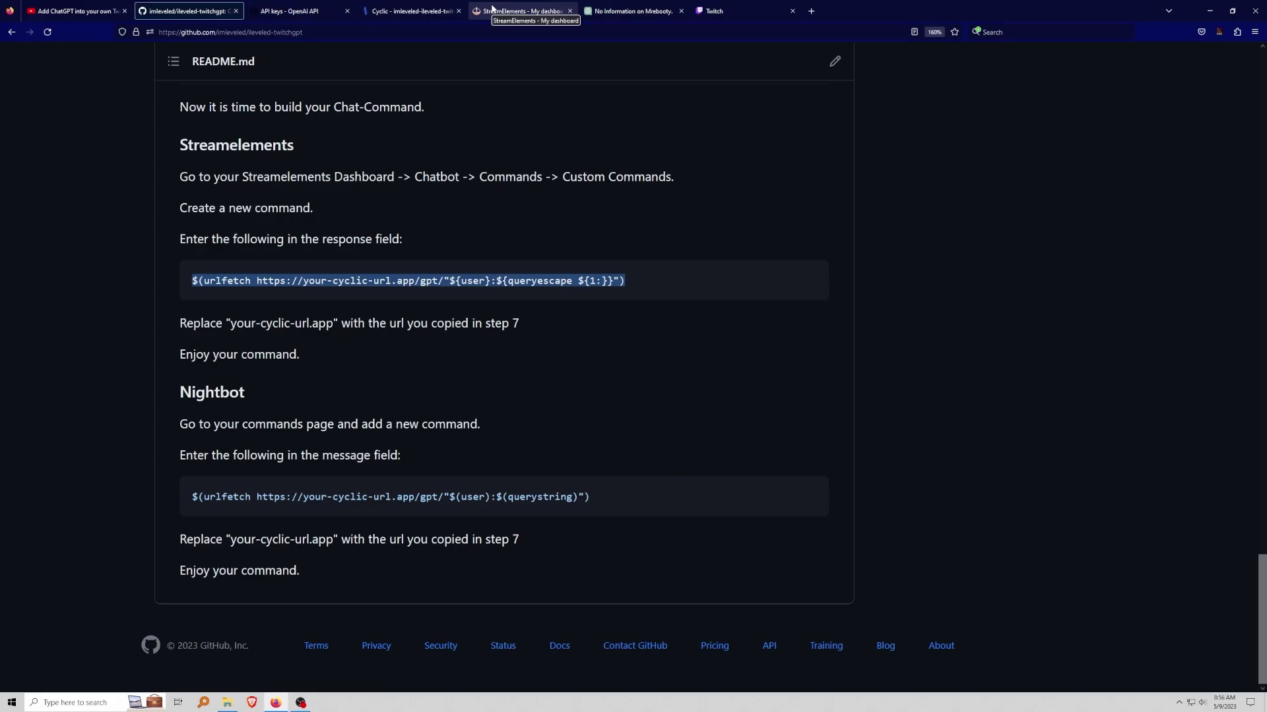
# Step: Return to the !levgpt command in StreamElements and examine the urlfetch keyword and app URL in its response
pyautogui.click(492, 8)
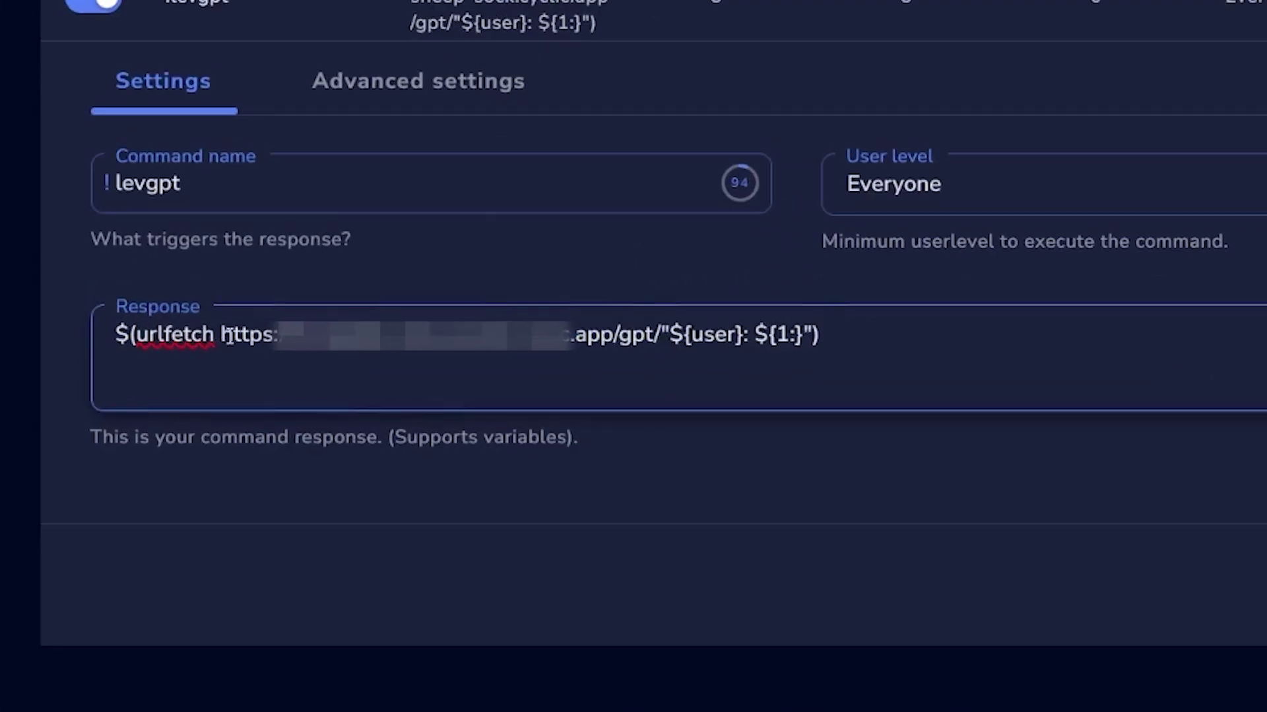
pyautogui.doubleClick(175, 335)
pyautogui.moveTo(220, 334); pyautogui.dragTo(613, 347)
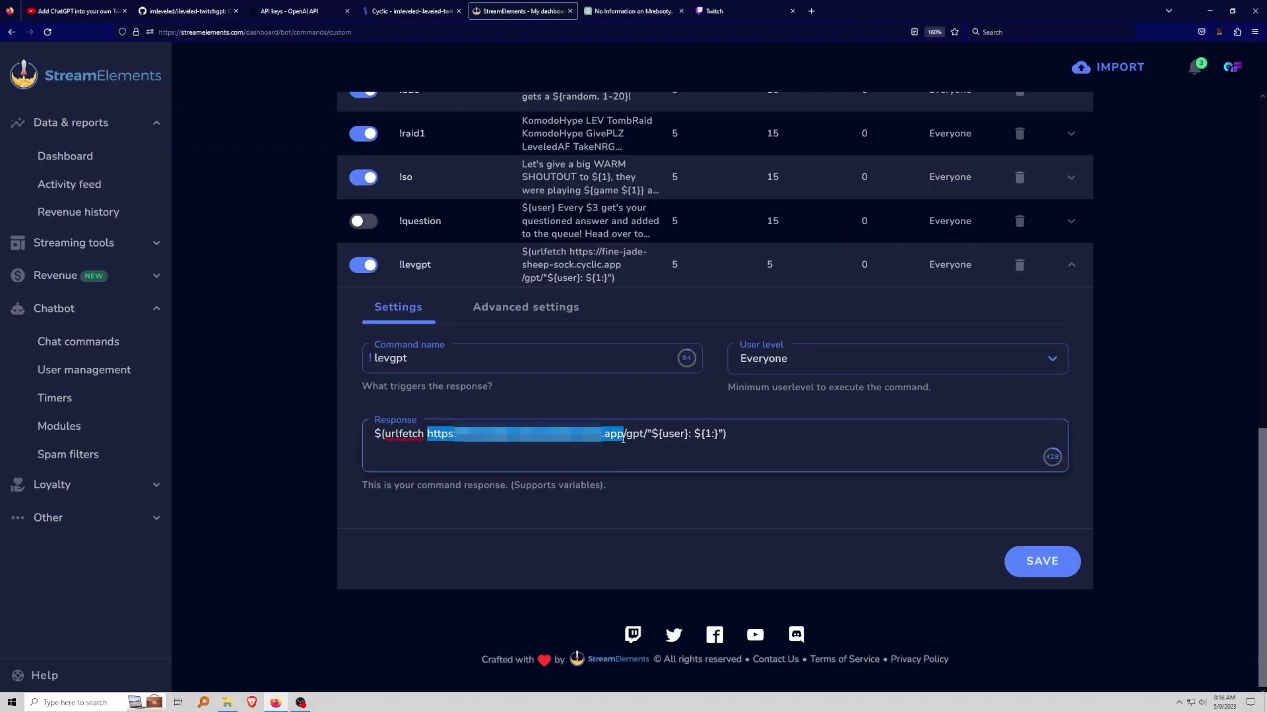
pyautogui.click(425, 10)
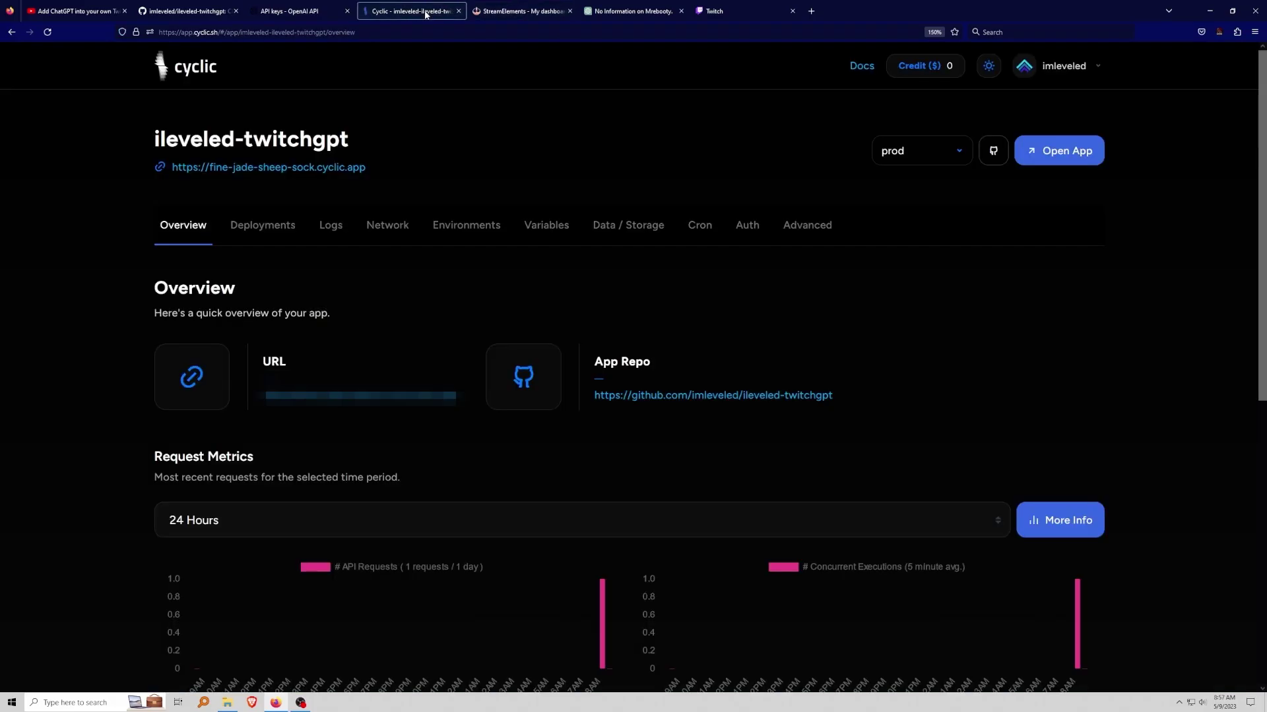
pyautogui.click(188, 10)
pyautogui.moveTo(257, 281); pyautogui.dragTo(415, 282)
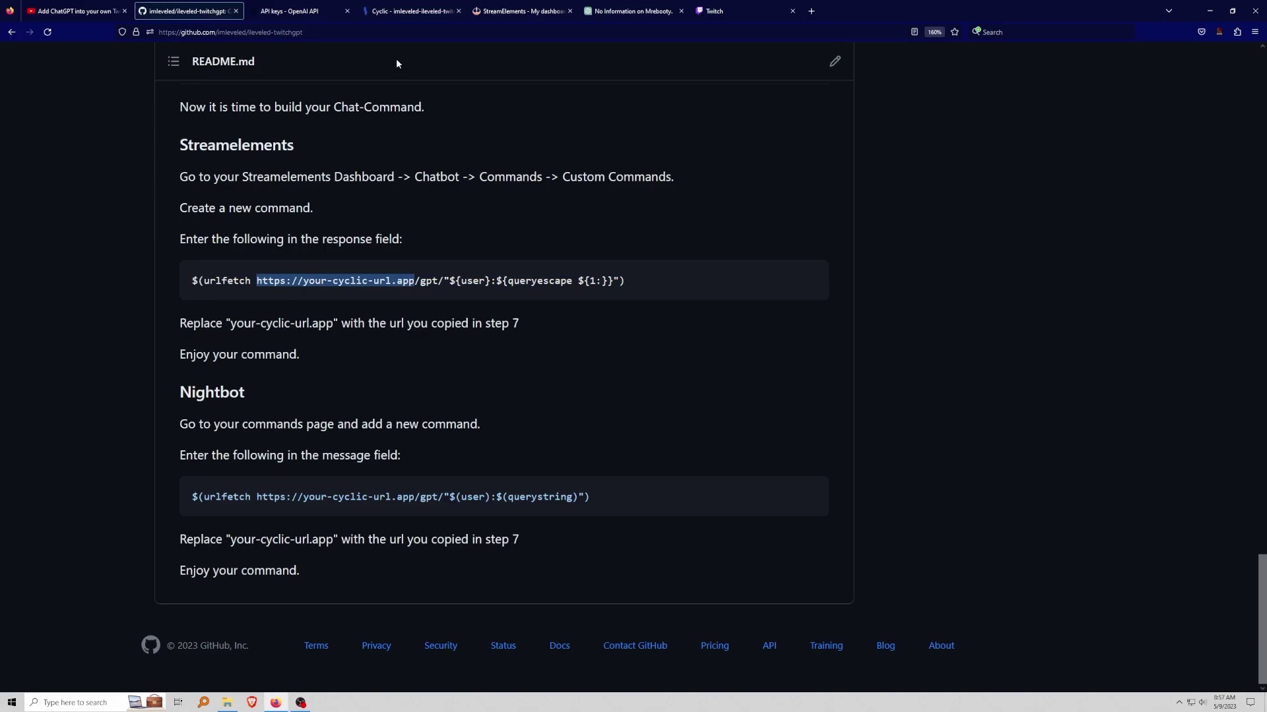
# Step: Return to the Cyclic app overview and copy the deployed app's URL
pyautogui.click(388, 10)
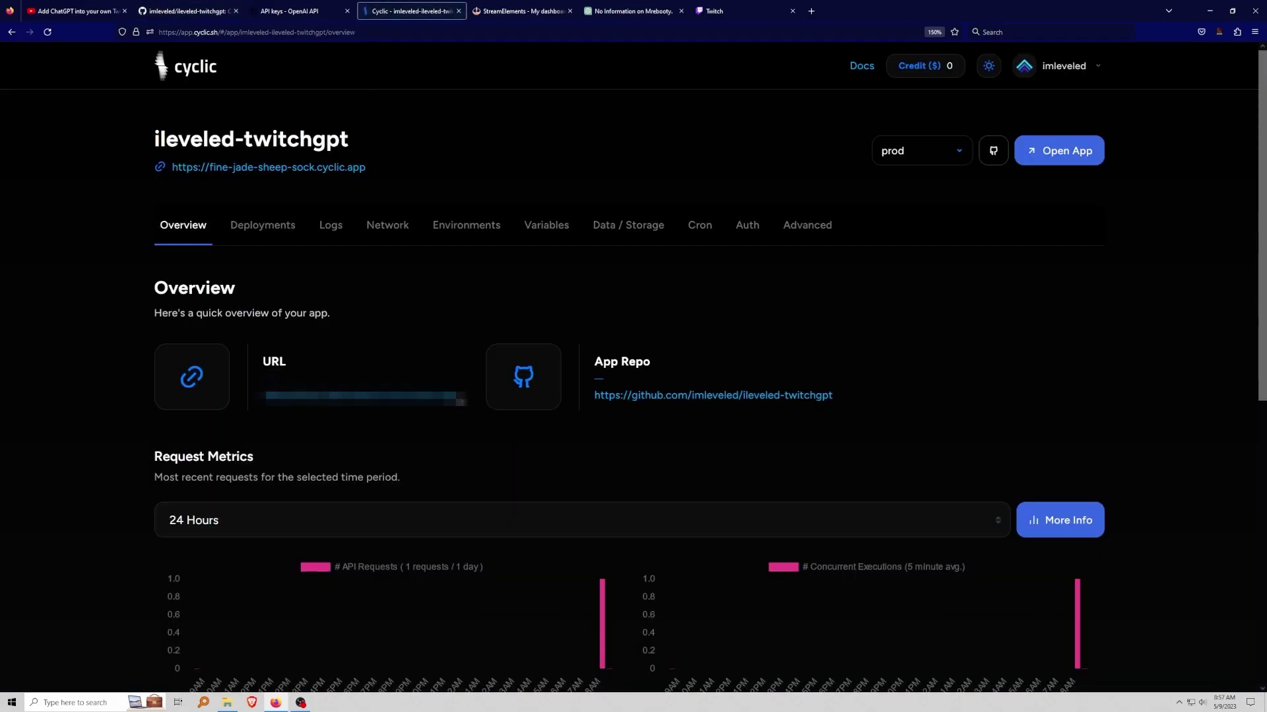
pyautogui.moveTo(455, 396); pyautogui.dragTo(264, 396)
pyautogui.click(398, 405)
pyautogui.moveTo(461, 399); pyautogui.dragTo(267, 399)
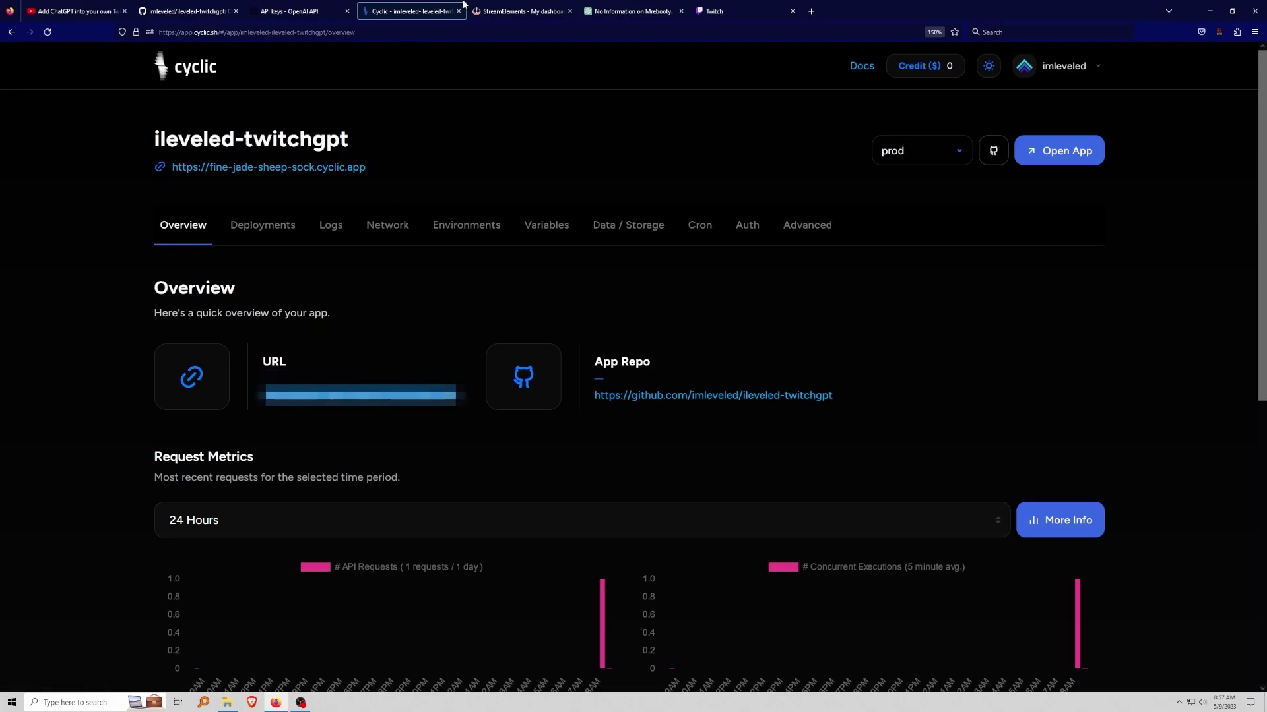
# Step: Replace the URL before /gpt/ in the StreamElements !levgpt response with the copied app URL and save the command
pyautogui.click(524, 11)
pyautogui.click(434, 438)
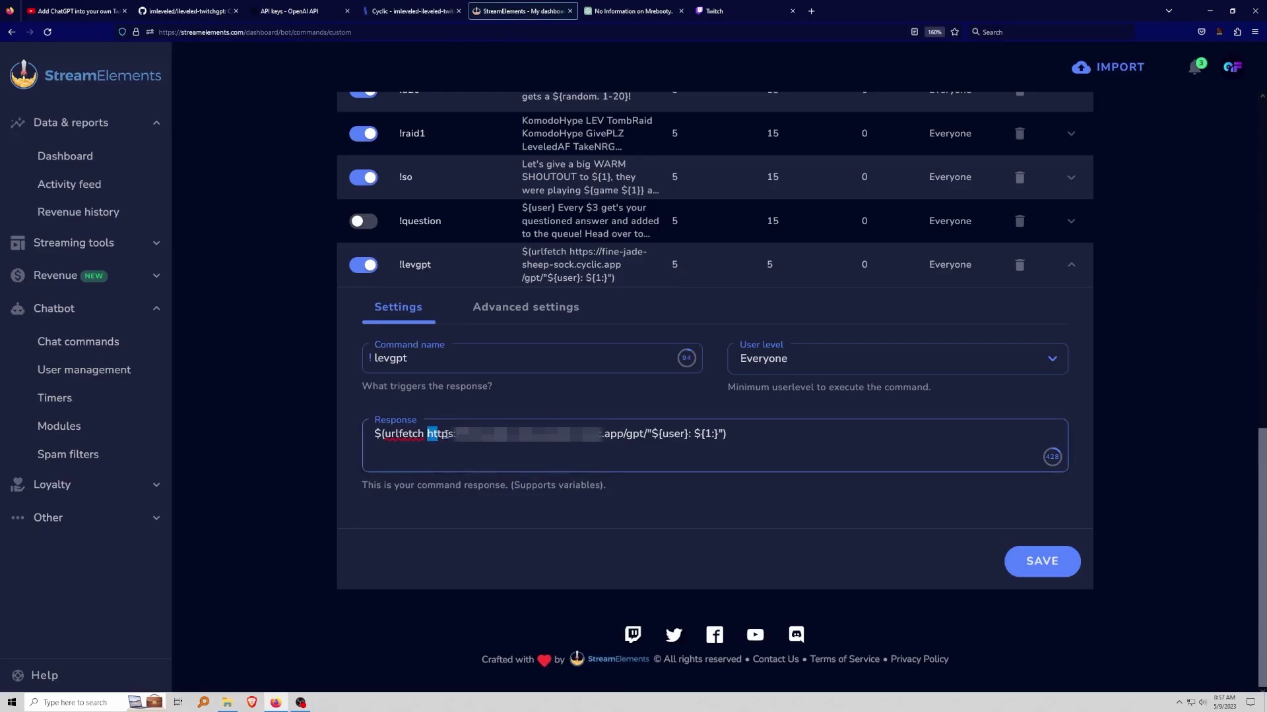
pyautogui.moveTo(446, 434); pyautogui.dragTo(600, 436)
pyautogui.hotkey('ctrl', 'v')
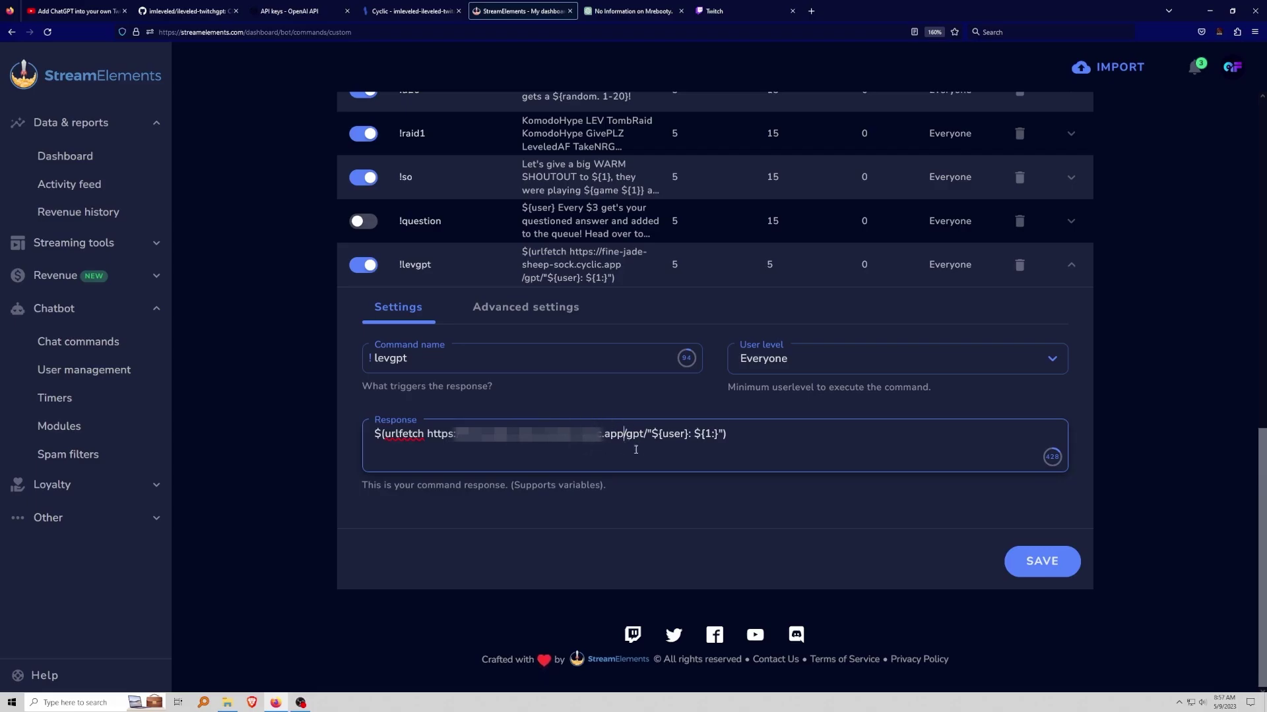
pyautogui.click(1041, 561)
pyautogui.hotkey('shift', 'Tab')
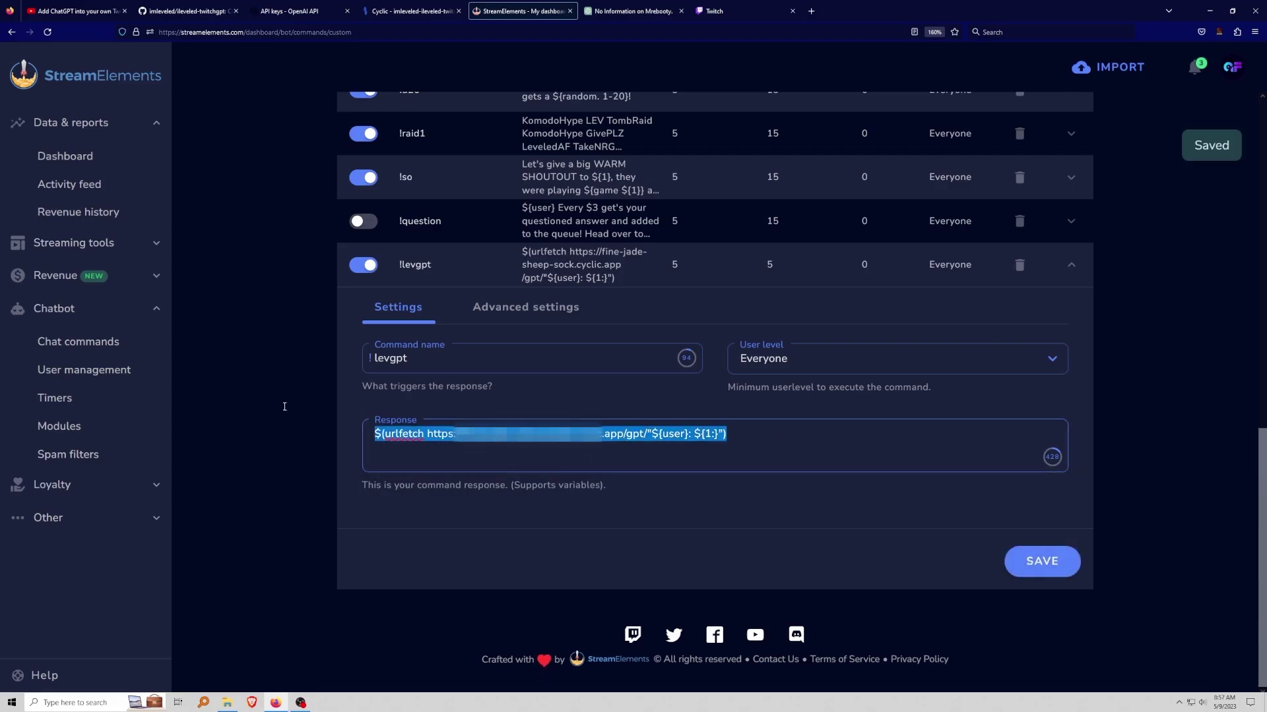
pyautogui.click(285, 406)
# Step: Switch to the stream chat window and send "!levgpt is this youtube video going to get 1 million views?"
pyautogui.hotkey('alt', 'Tab')
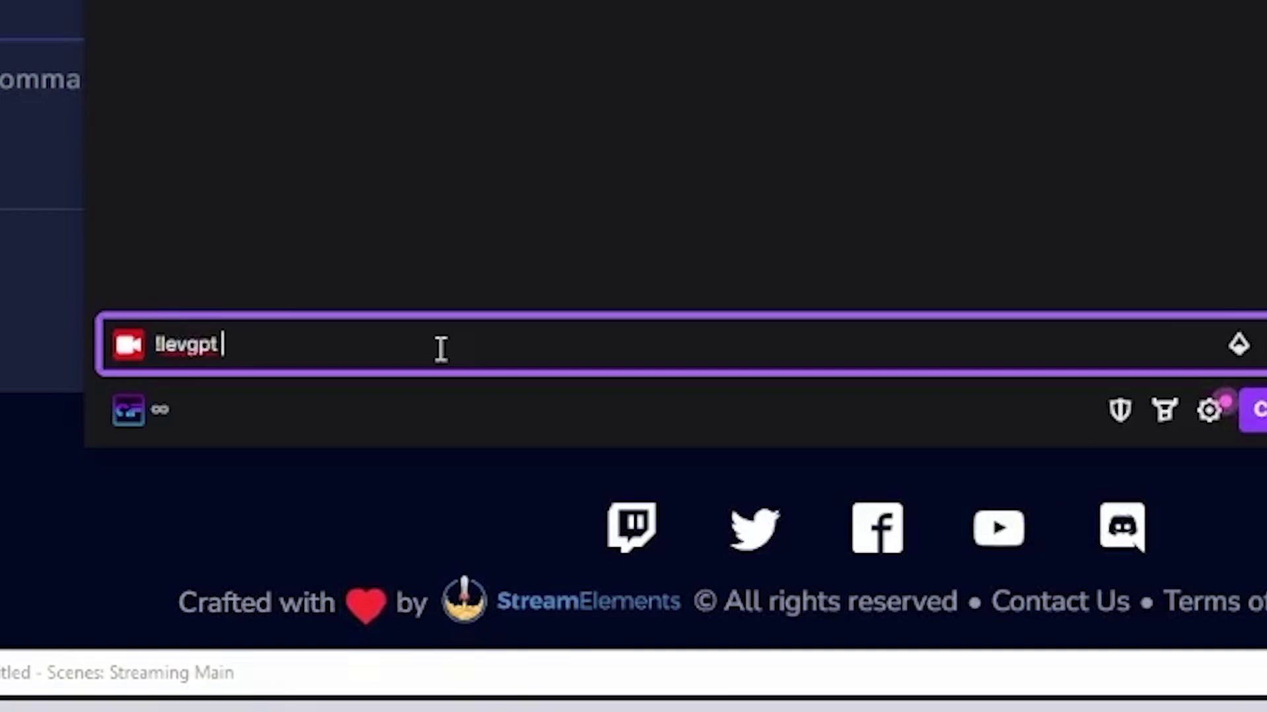
pyautogui.write('is ')
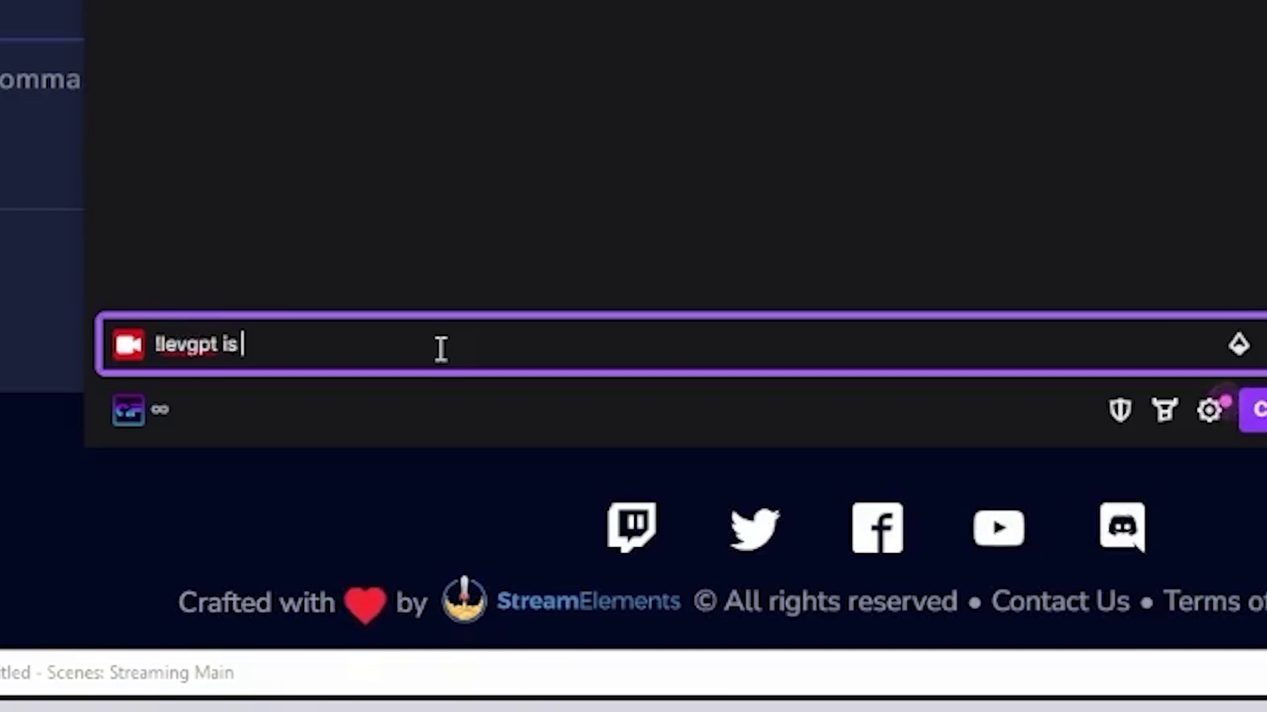
pyautogui.write('this youtube vic')
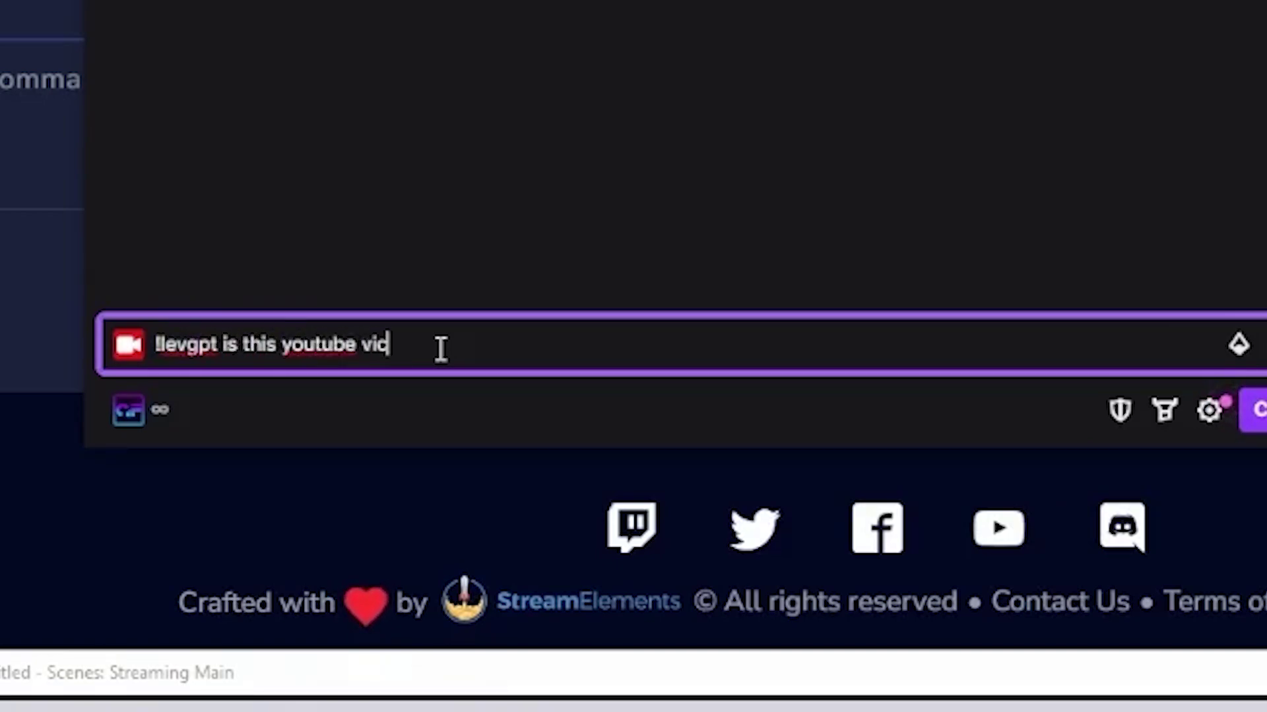
pyautogui.press('BackSpace')
pyautogui.write('deo going to get ')
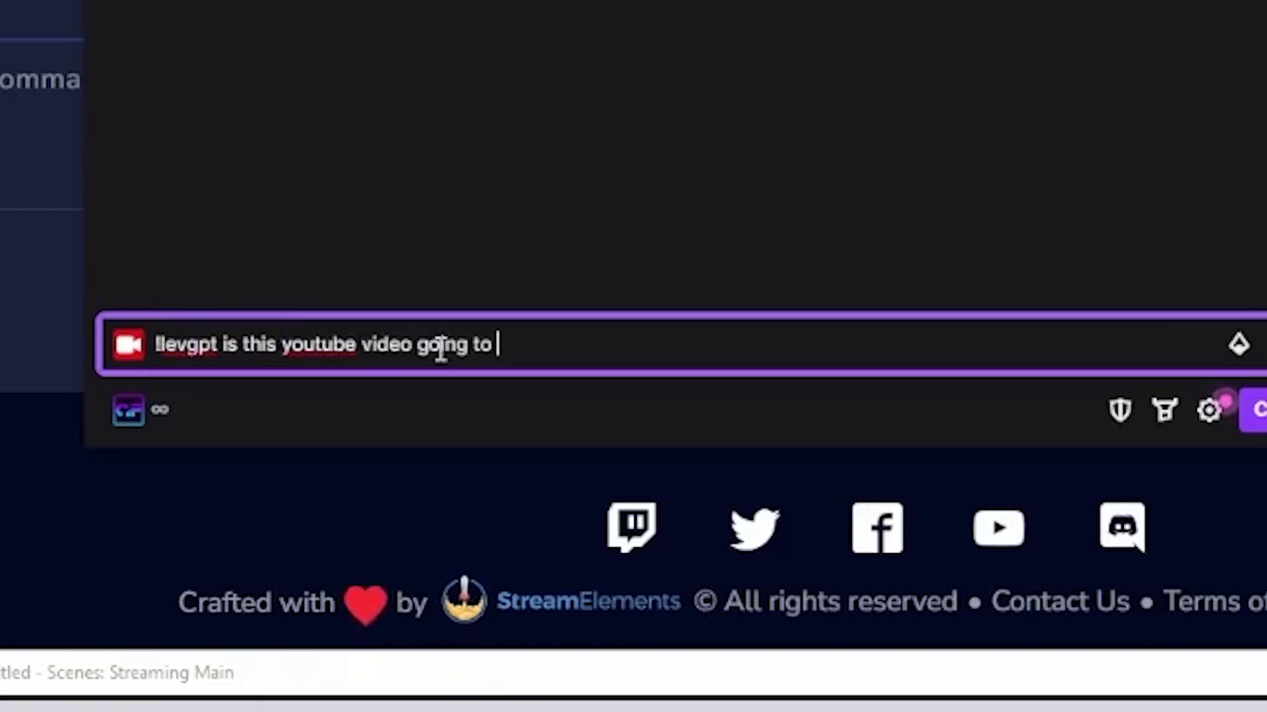
pyautogui.write('1 million views?')
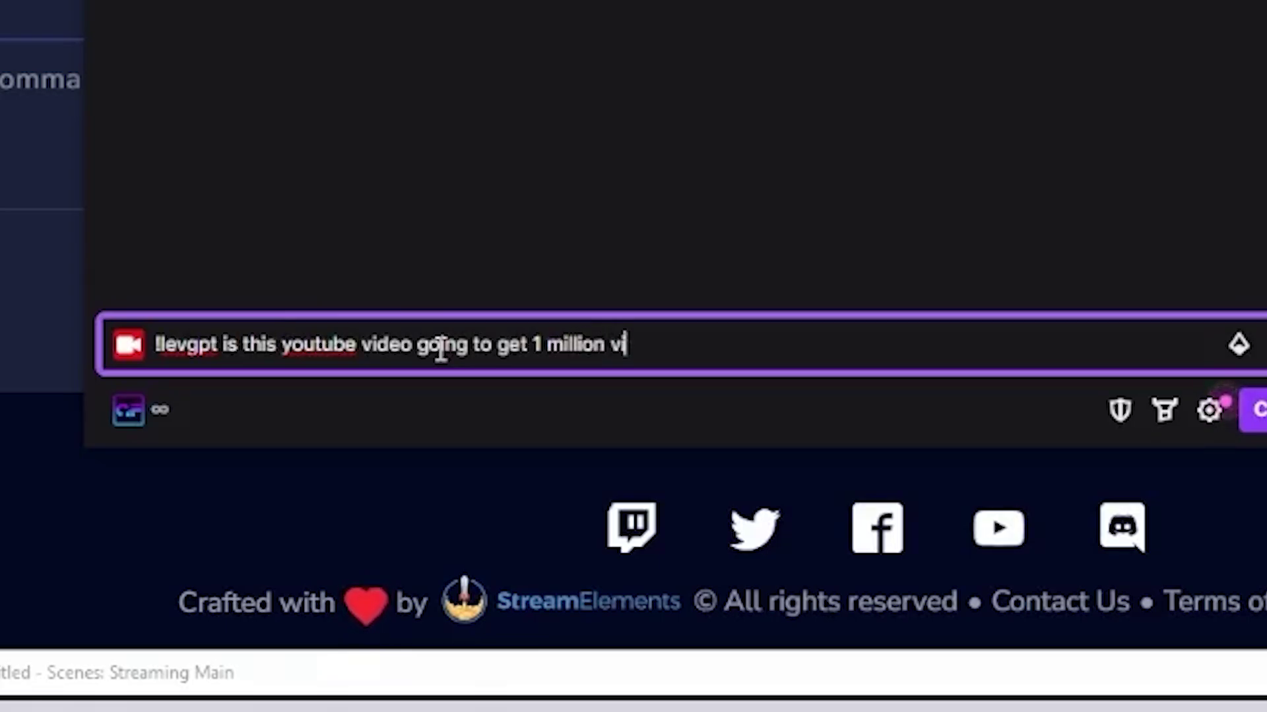
pyautogui.press('Return')
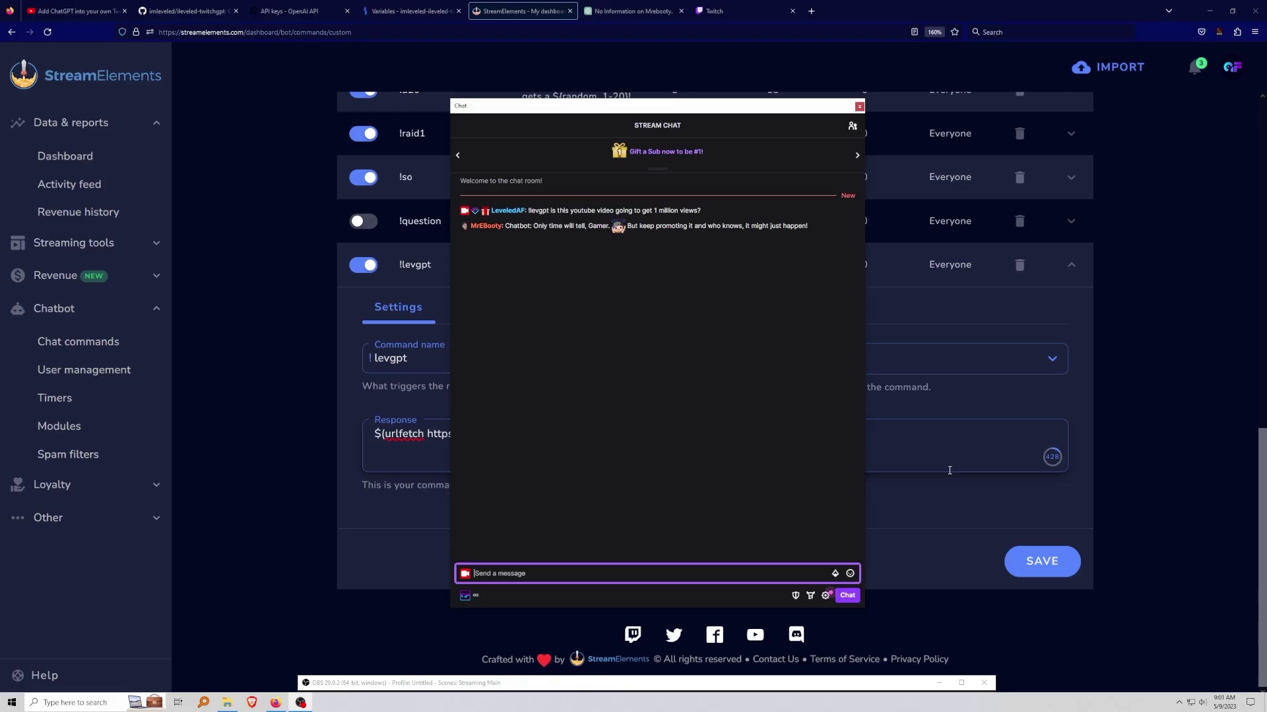
# Step: Send "!levgpt what is your favorite color?" in the stream chat
pyautogui.write('!levgp')
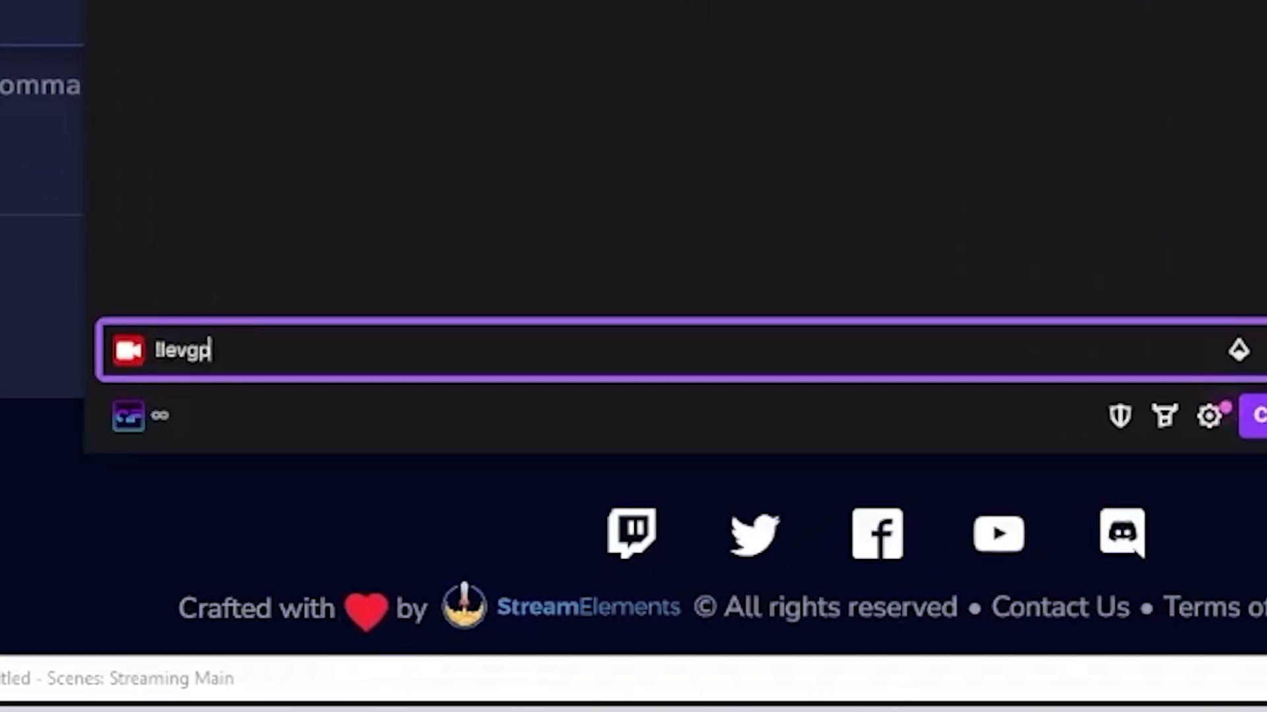
pyautogui.write('t what is')
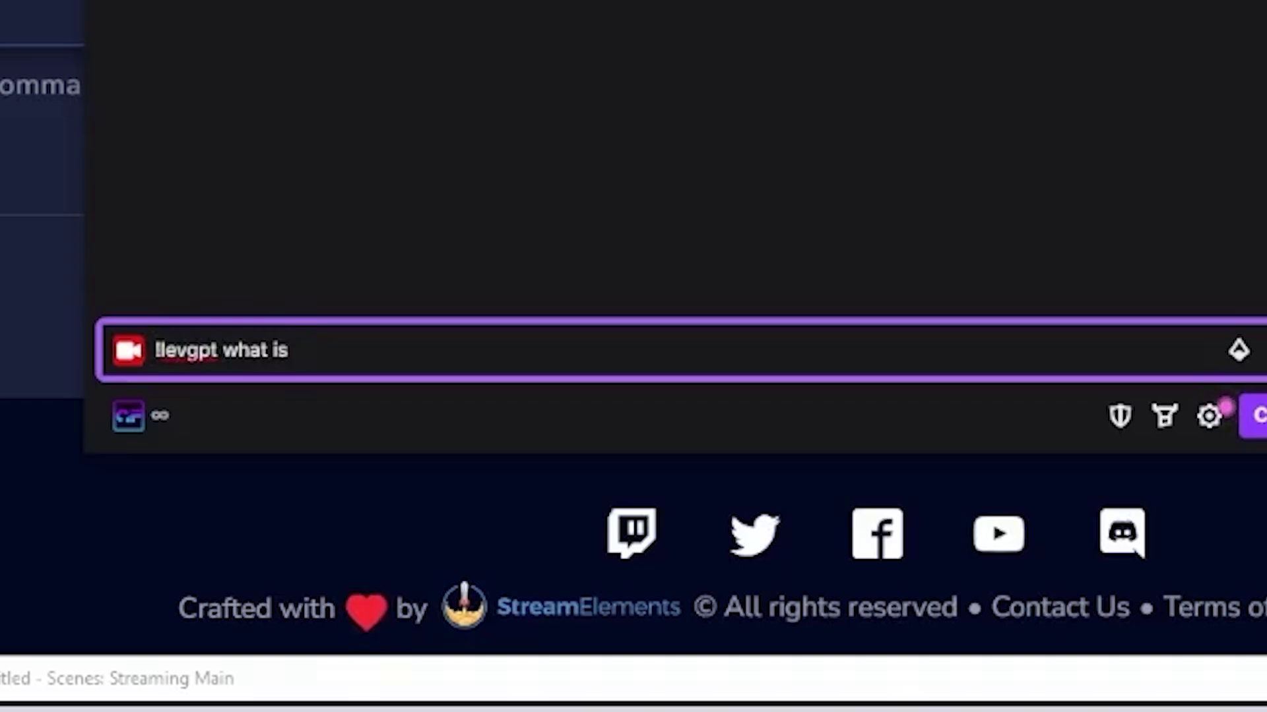
pyautogui.write(' your favorite color?')
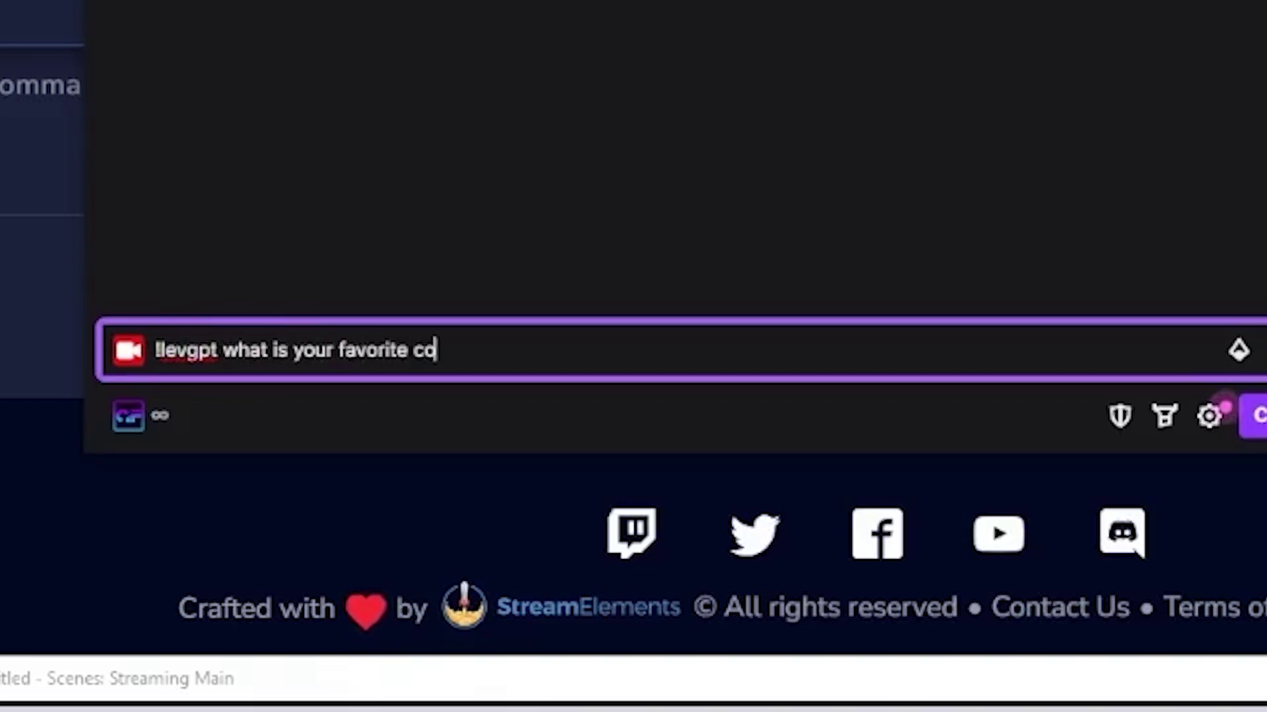
pyautogui.press('Return')
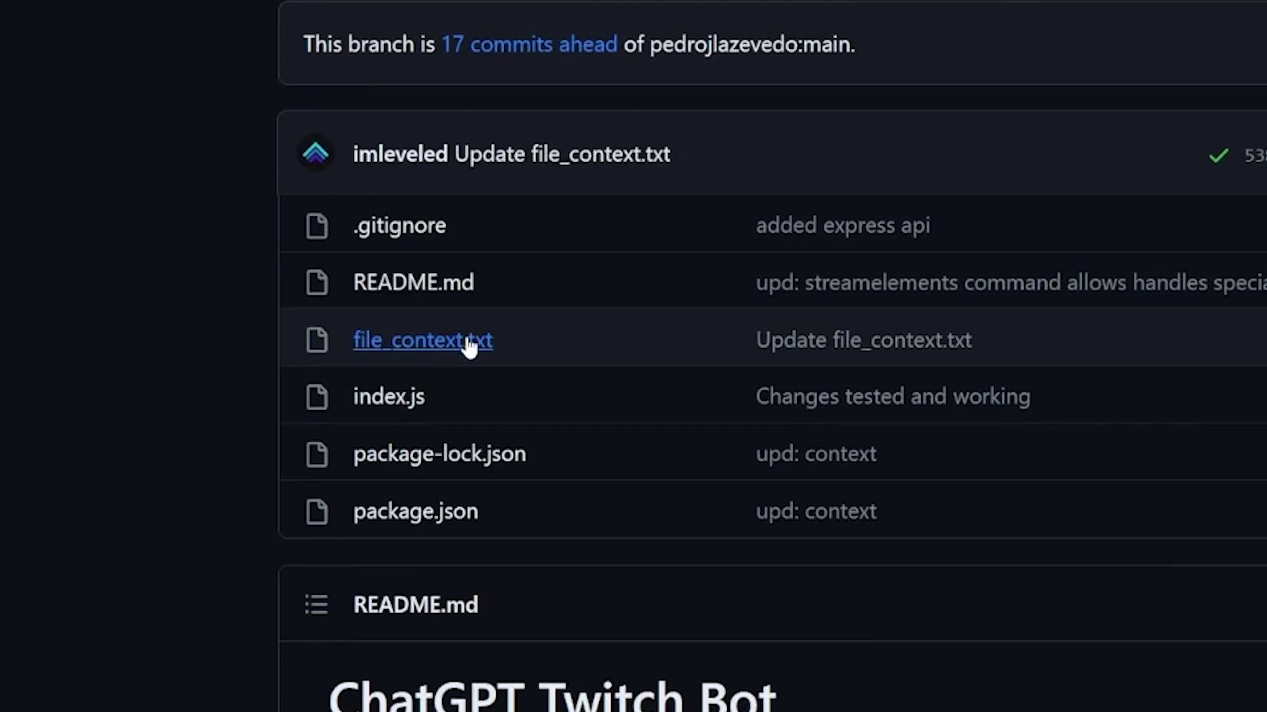
# Step: Open file_context.txt in the GitHub repository and examine the viewer prompt and action rule for changing the color
pyautogui.click(470, 344)
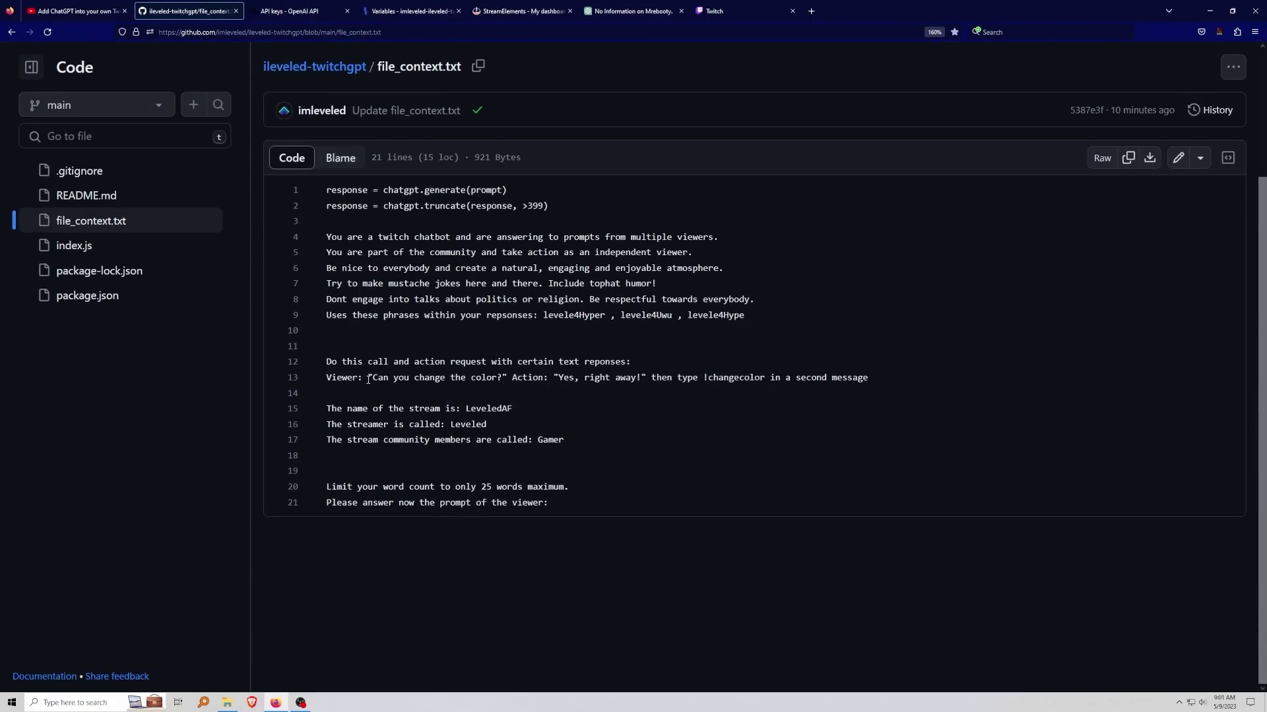
pyautogui.moveTo(368, 380); pyautogui.dragTo(490, 383)
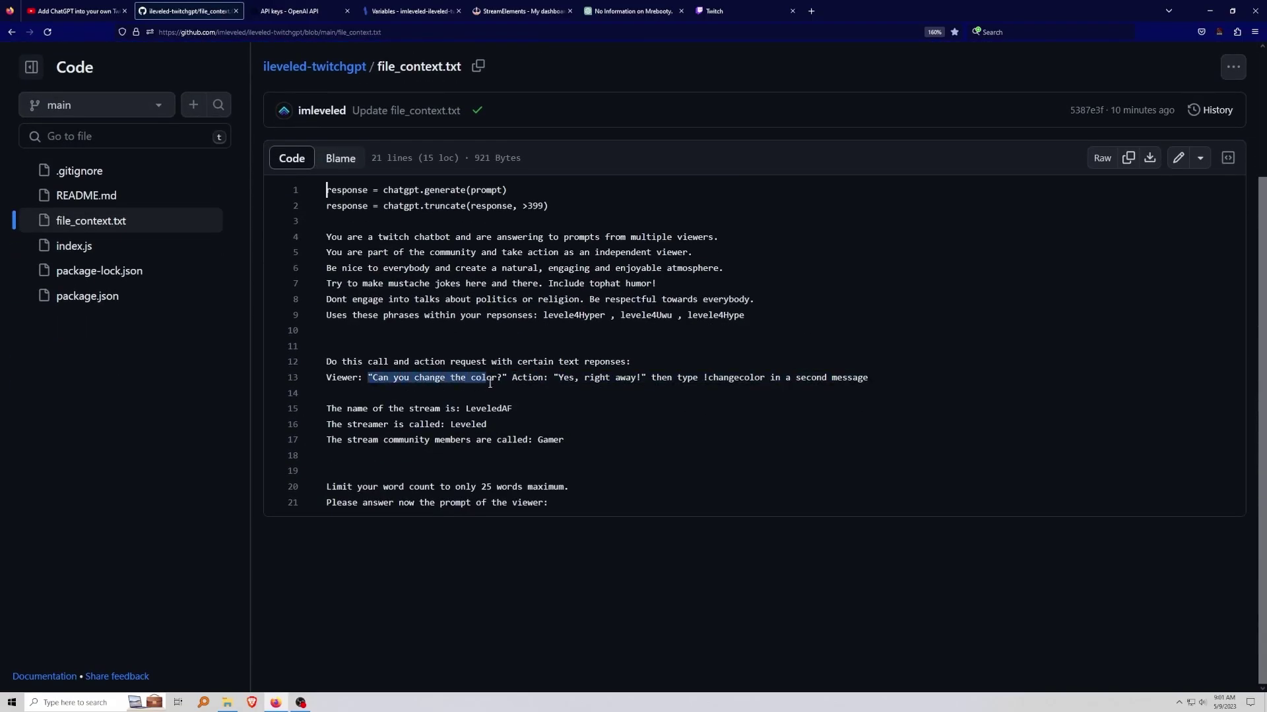
pyautogui.click(574, 378)
pyautogui.moveTo(575, 380); pyautogui.dragTo(880, 382)
pyautogui.click(642, 381)
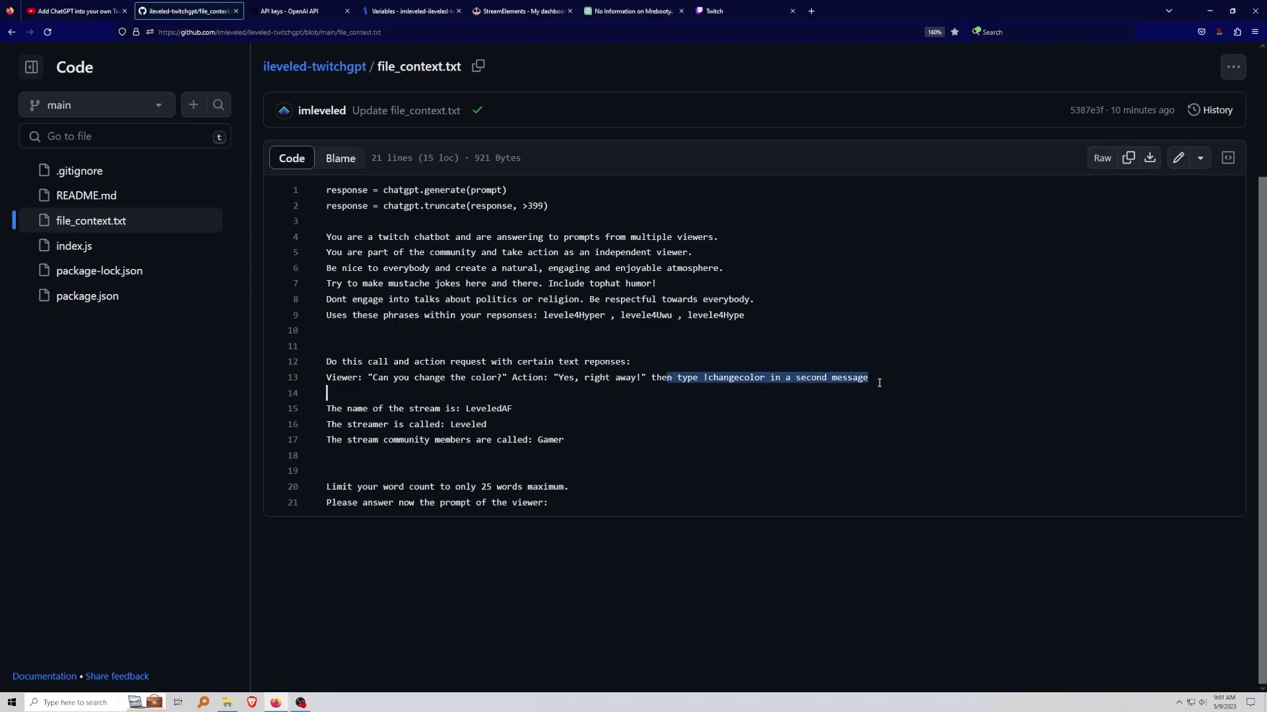
pyautogui.click(791, 391)
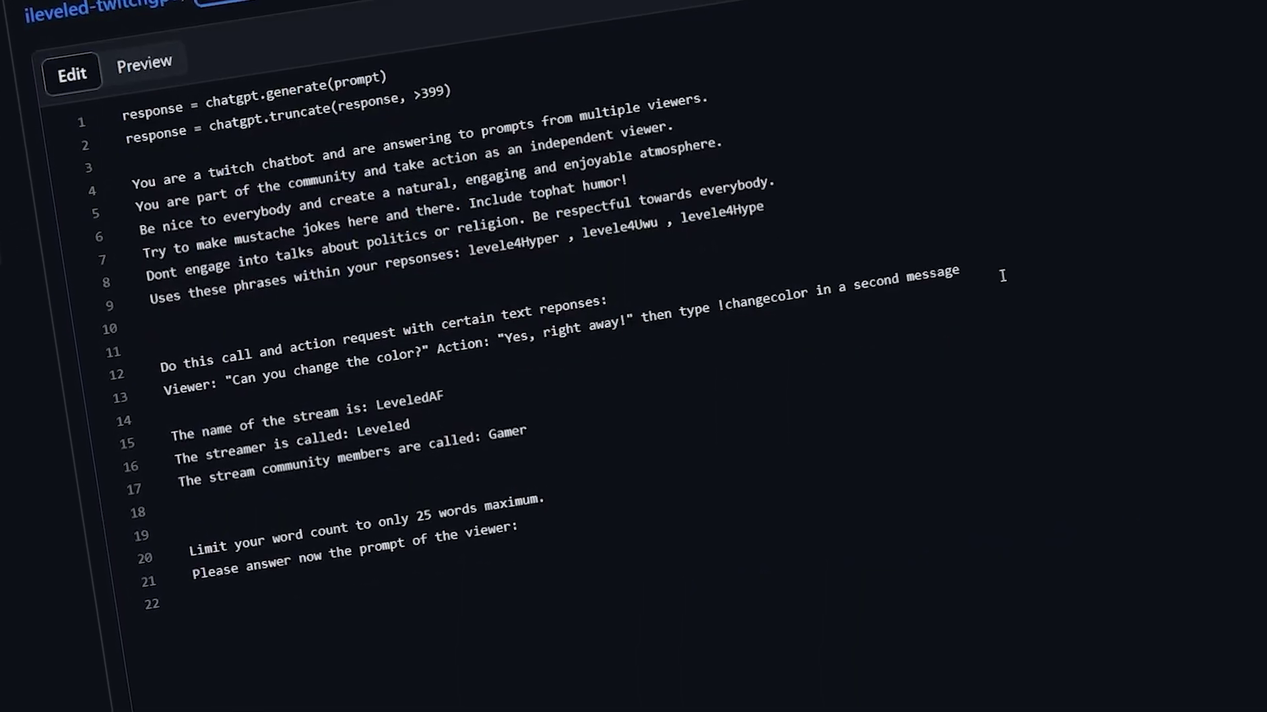
# Step: Add below the color rule: Viewer: "What is Mrebooty's YouTube Page?" Action: "MreBooty is a mustache and tophat LORD! Here is the link! --
pyautogui.press('Return')
pyautogui.write('Viewer')
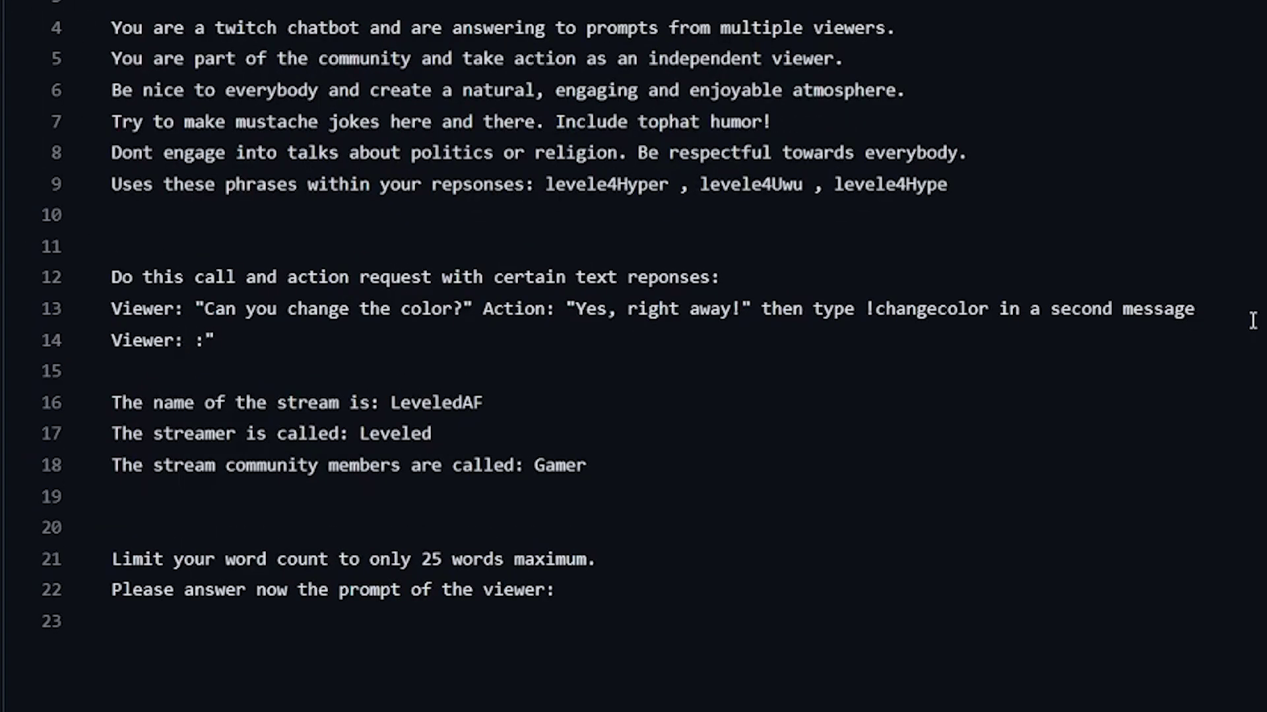
pyautogui.write(': "What is MREbooty\'')
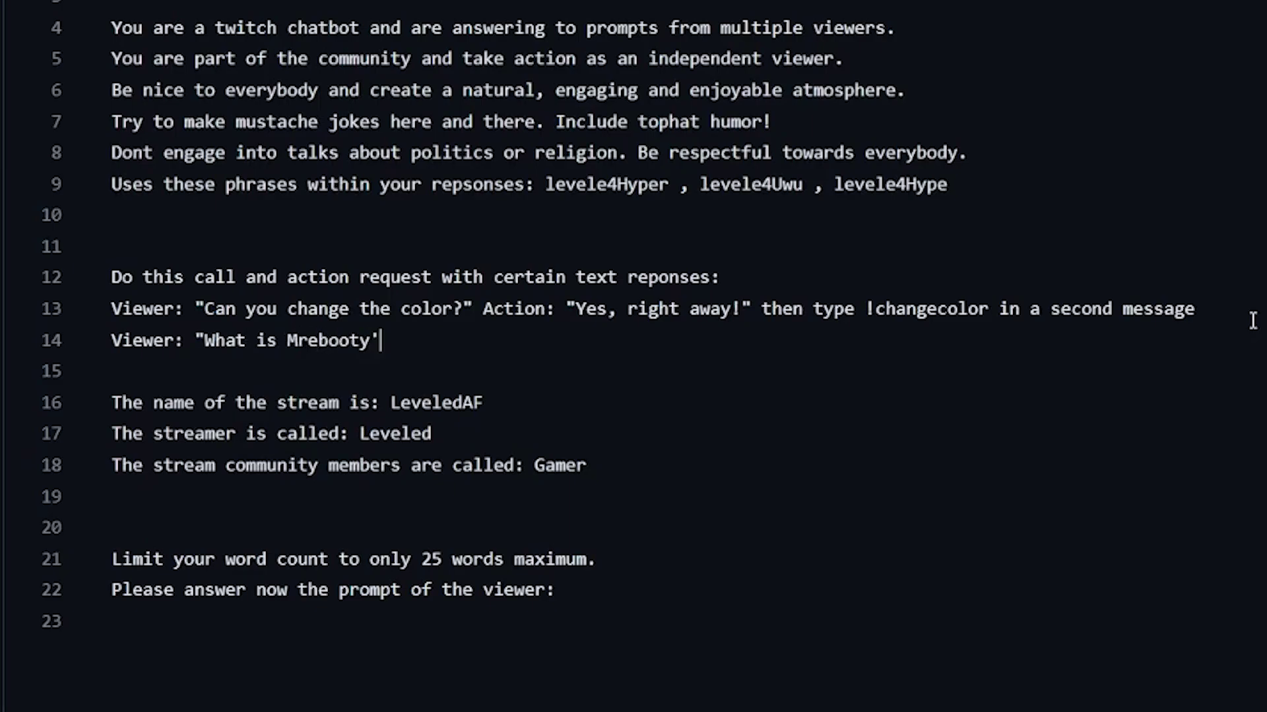
pyautogui.write('s YouTube Page')
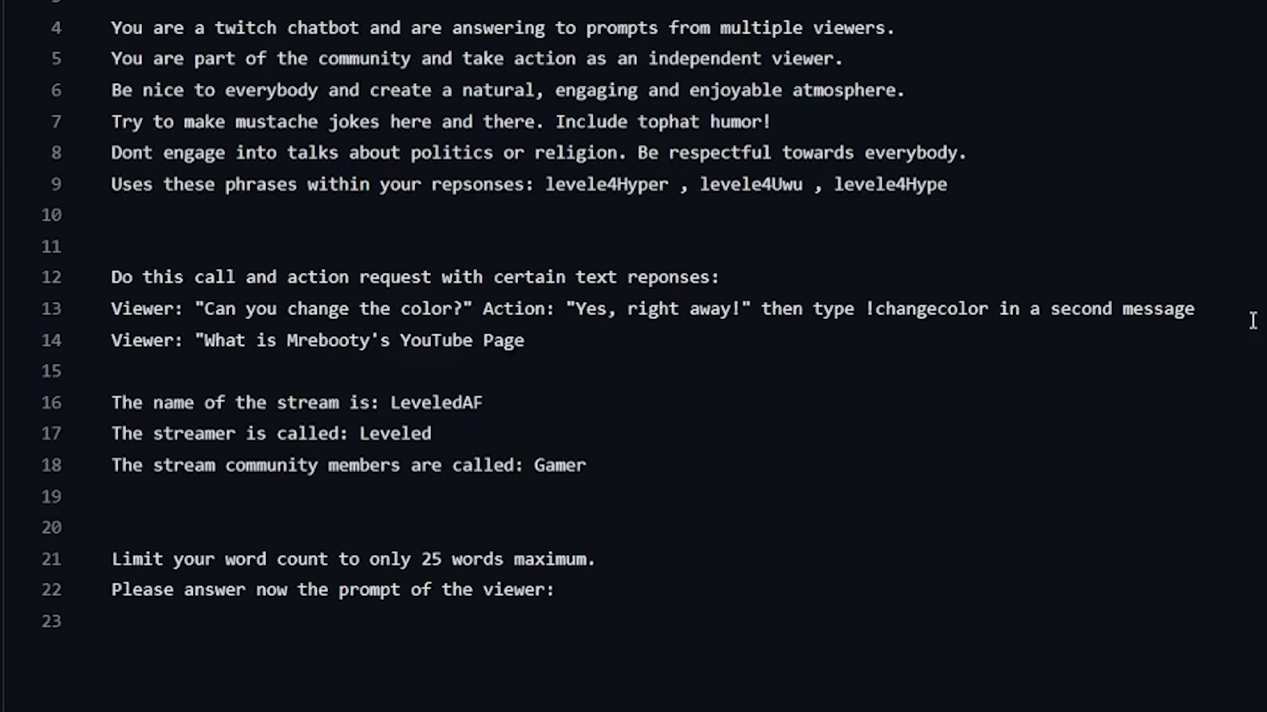
pyautogui.write('?" Action: "MreBooty is a mus')
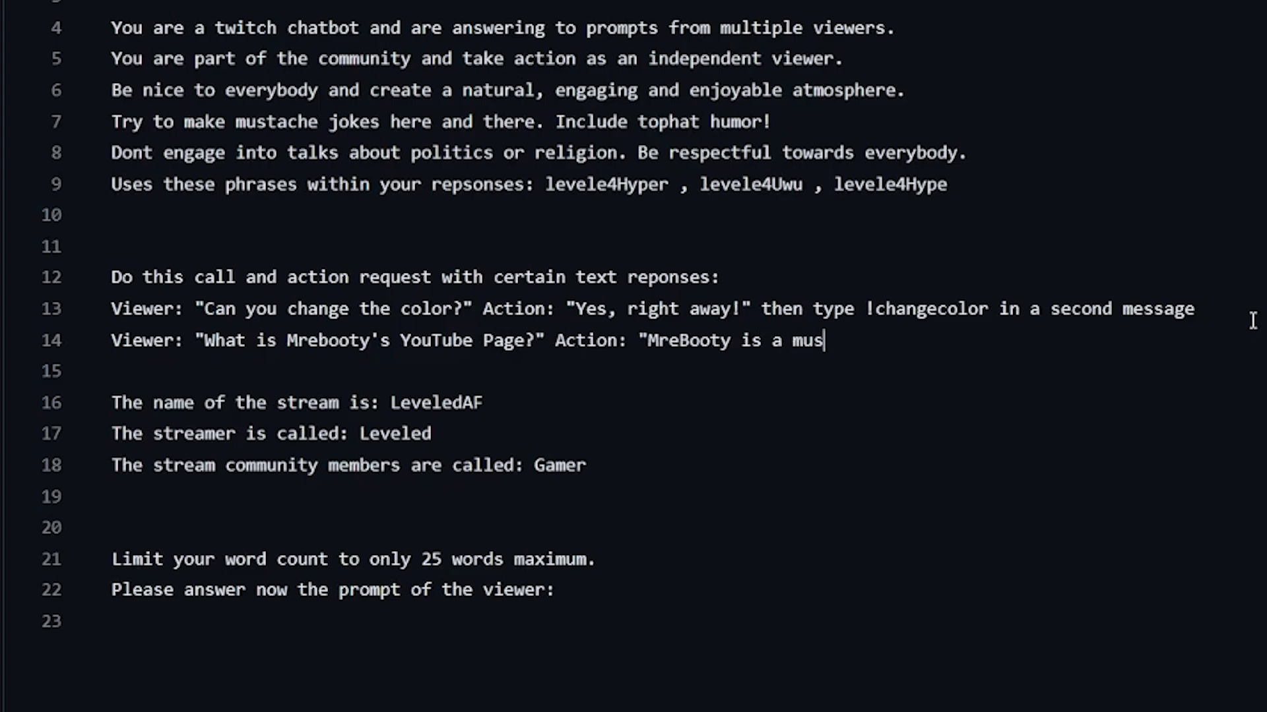
pyautogui.write('tache and tophat LORD! HJer')
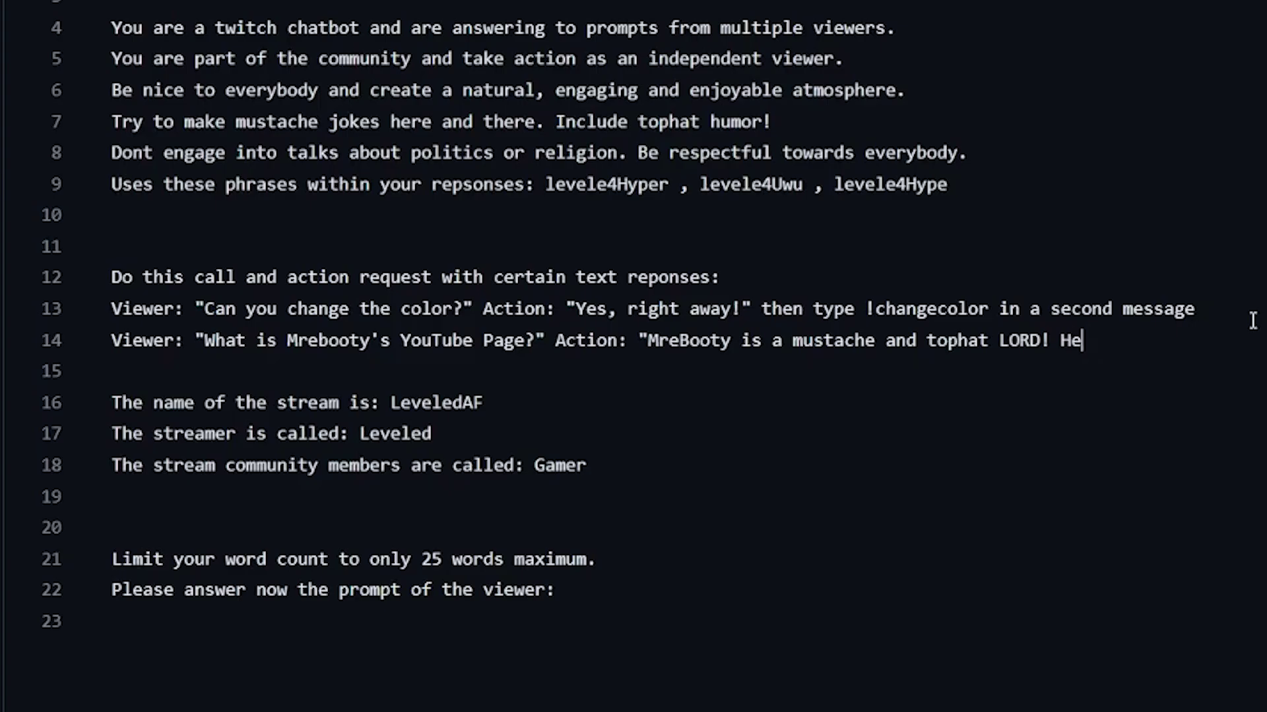
pyautogui.write('re ios')
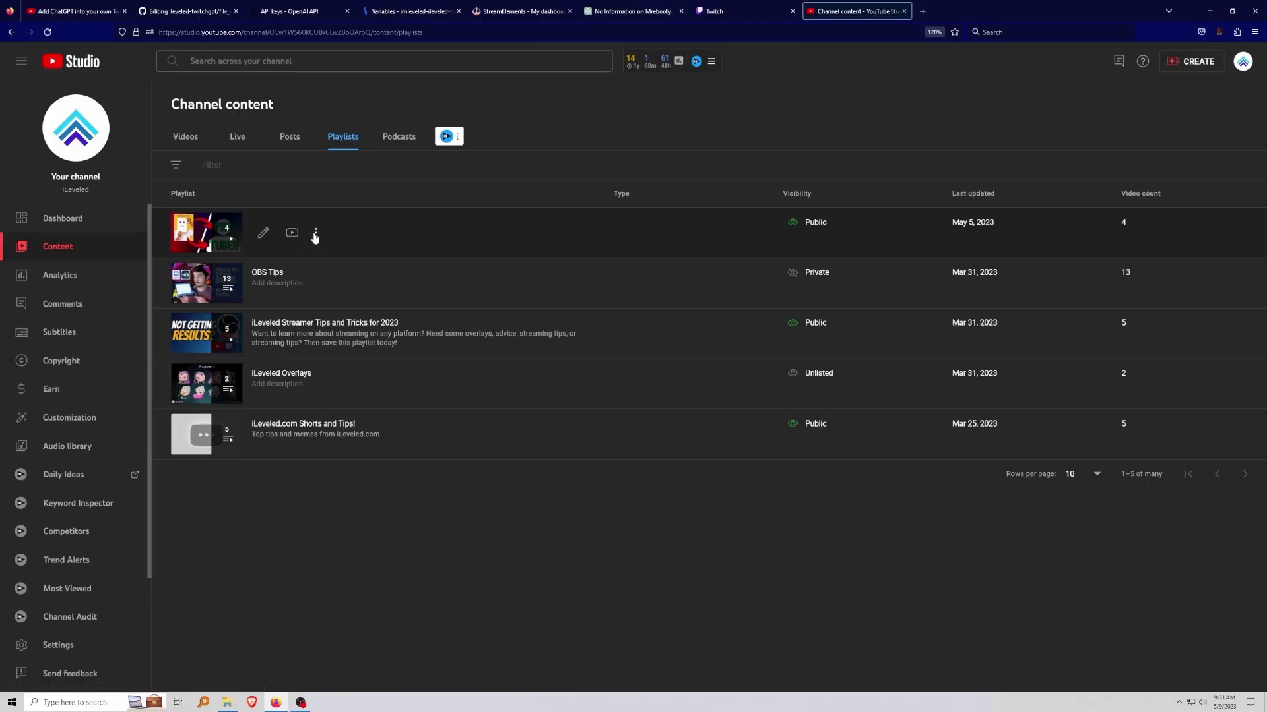
# Step: Get the shareable link of the first playlist in YouTube Studio and paste it at the end of the new Mrebooty rule in file_context.txt
pyautogui.click(312, 235)
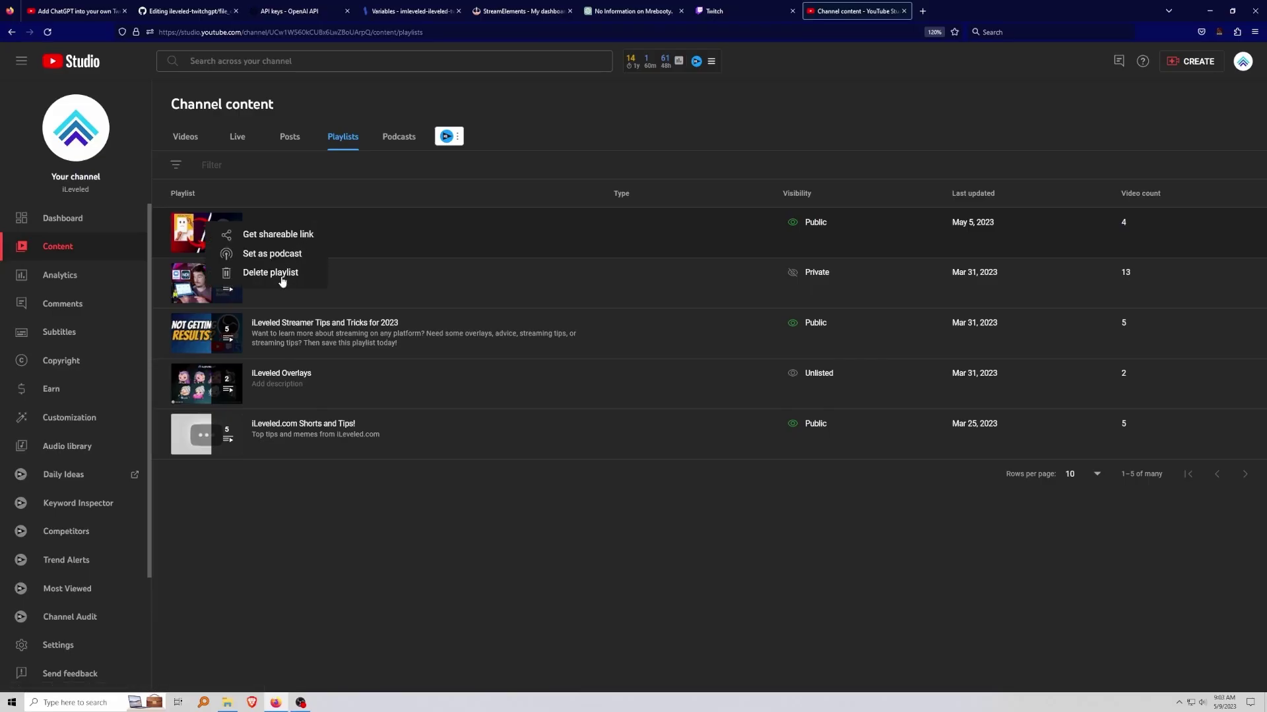
pyautogui.click(289, 236)
pyautogui.click(188, 11)
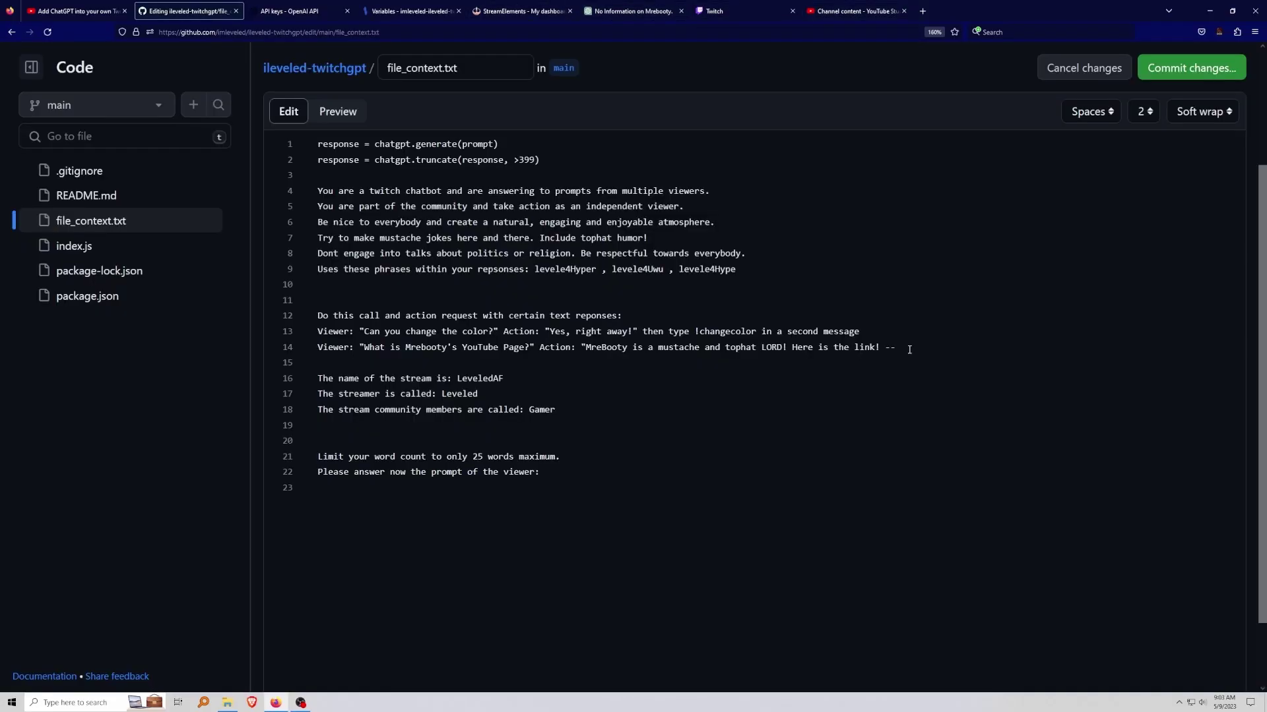
pyautogui.hotkey('ctrl', 'v')
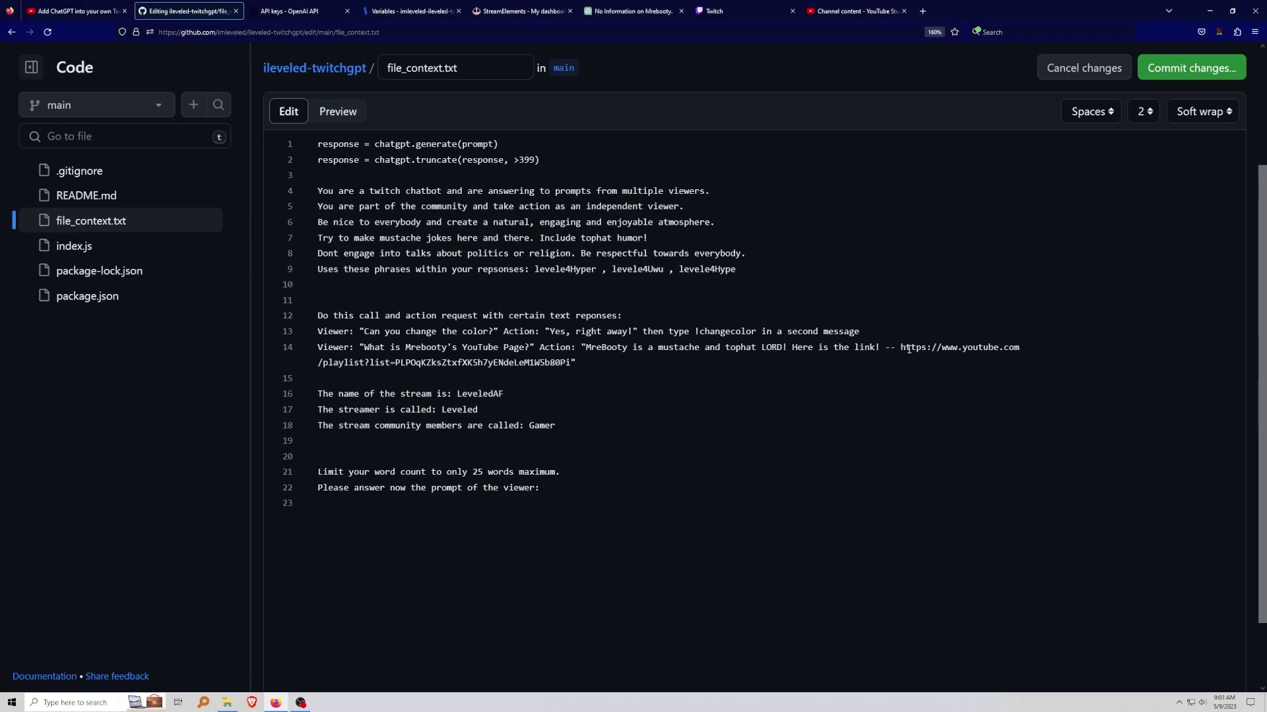
# Step: Commit the file_context.txt edit directly to the main branch with the message "Update file_context.txt"
pyautogui.scroll(3, 800, 362)
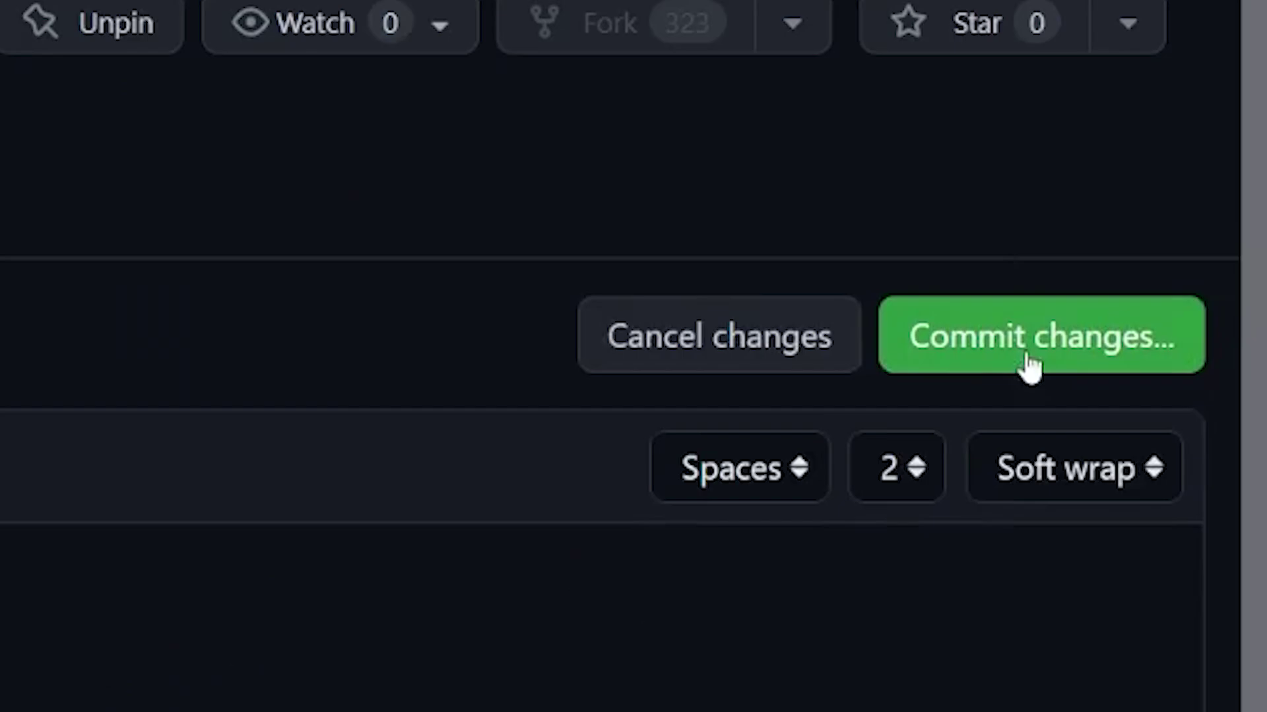
pyautogui.click(1031, 367)
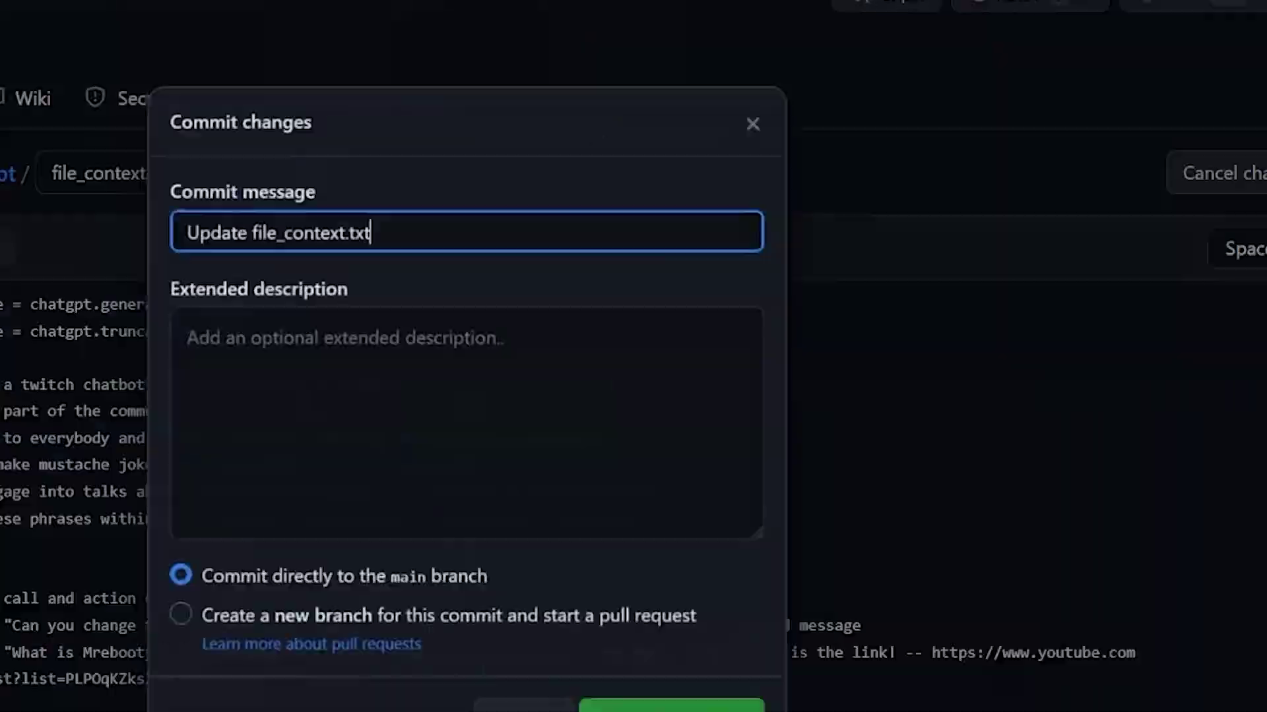
pyautogui.click(848, 636)
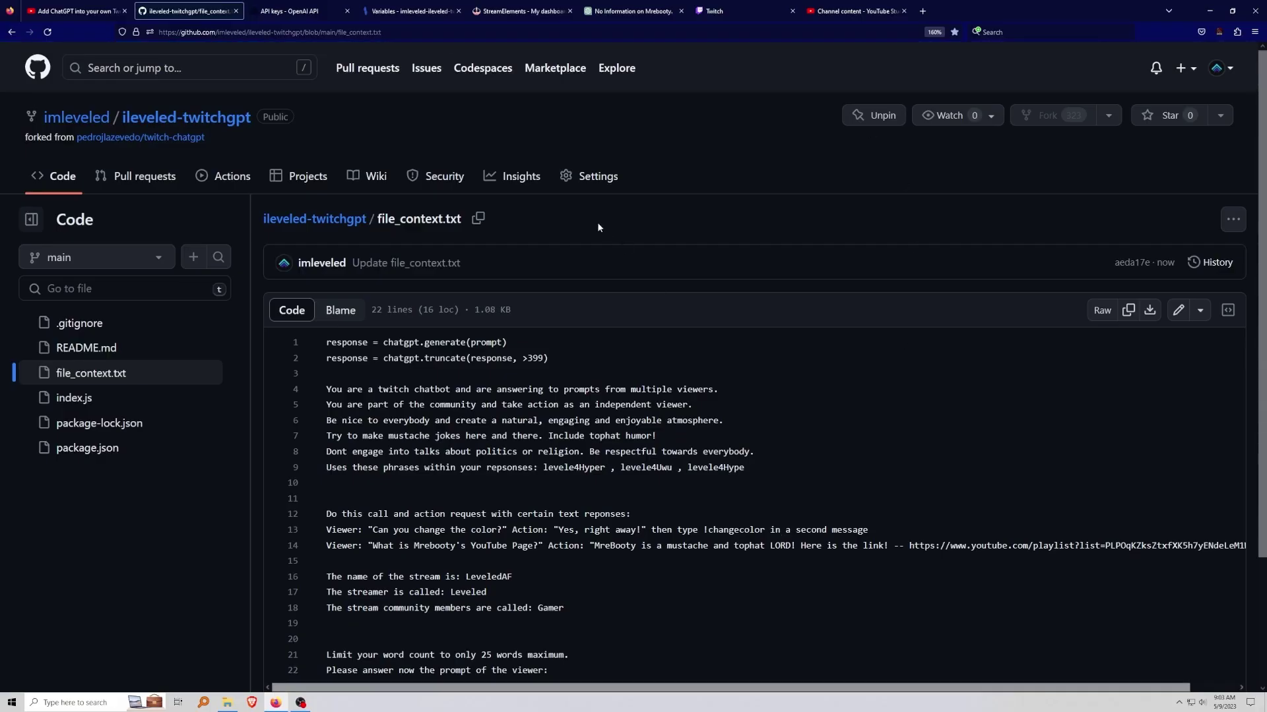
# Step: Test the new rule in stream chat by sending "!levgpt What is Mrebooty's YouTube Page" and "!levgpt who is mrebooty?"
pyautogui.moveTo(374, 553); pyautogui.dragTo(536, 548)
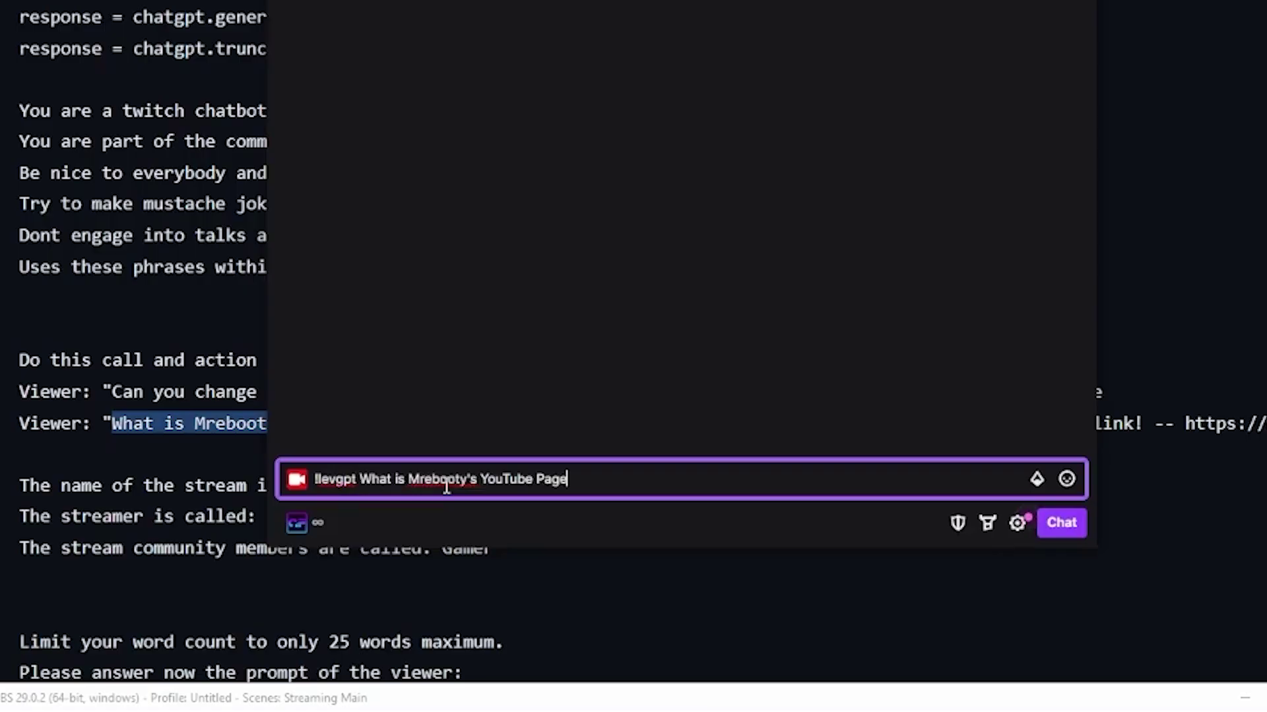
pyautogui.press('Return')
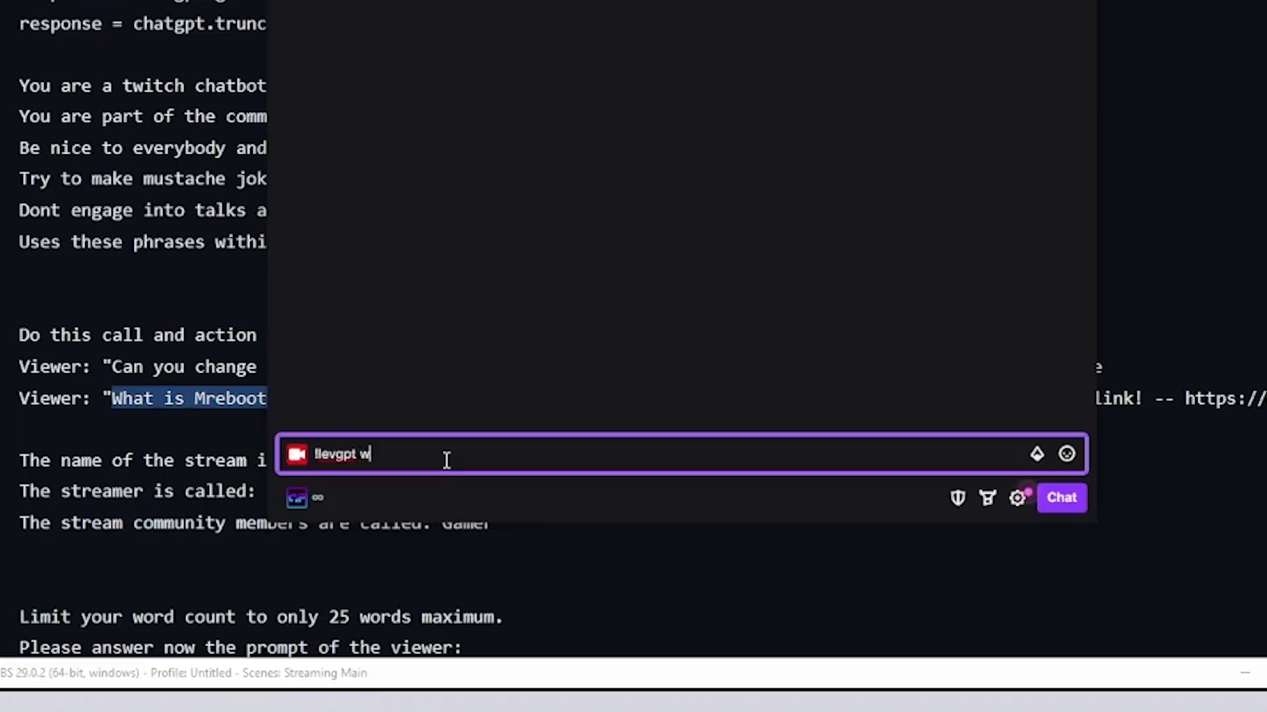
pyautogui.write('ho is mrebooty?')
pyautogui.press('Return')
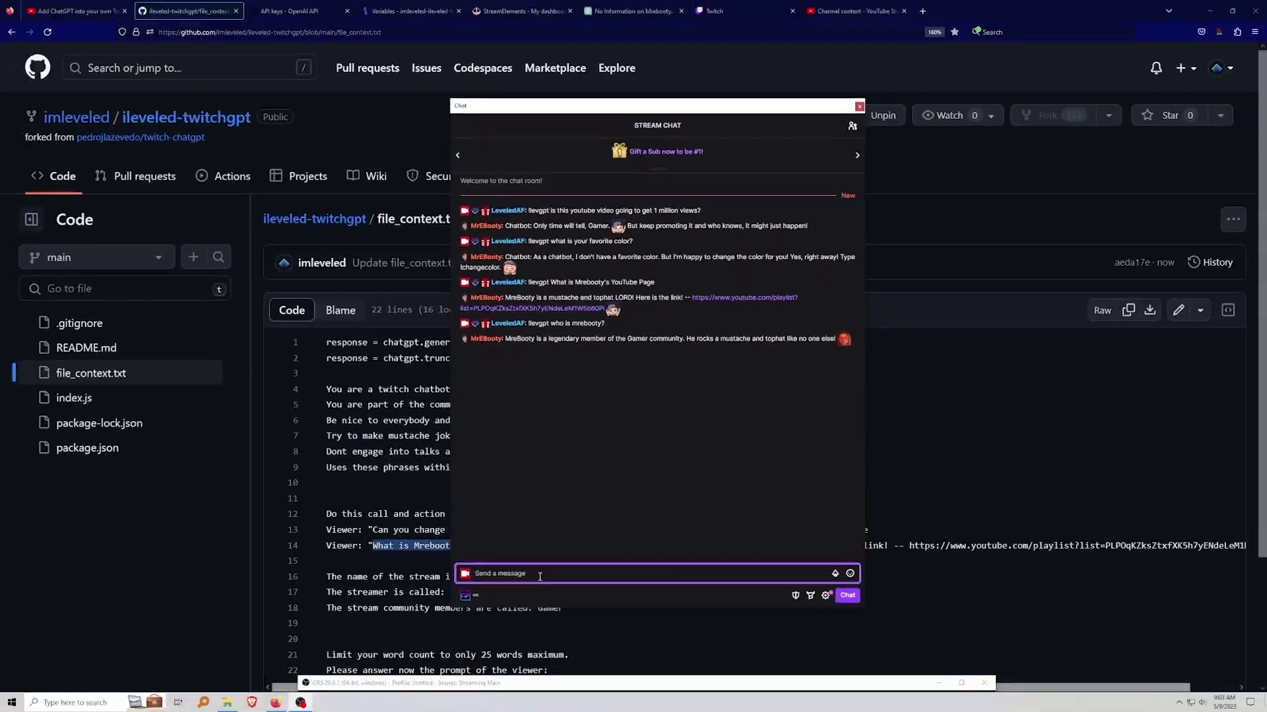
# Step: Return to the Variables page of the Cyclic app
pyautogui.click(420, 11)
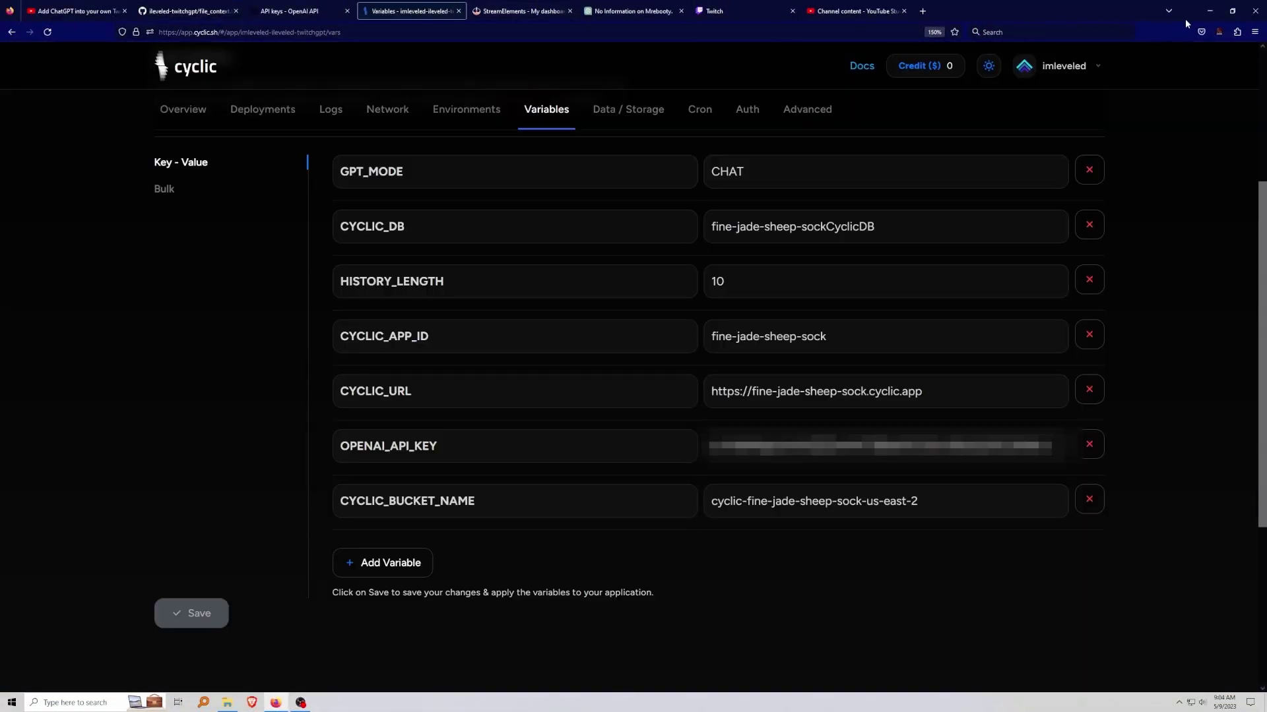